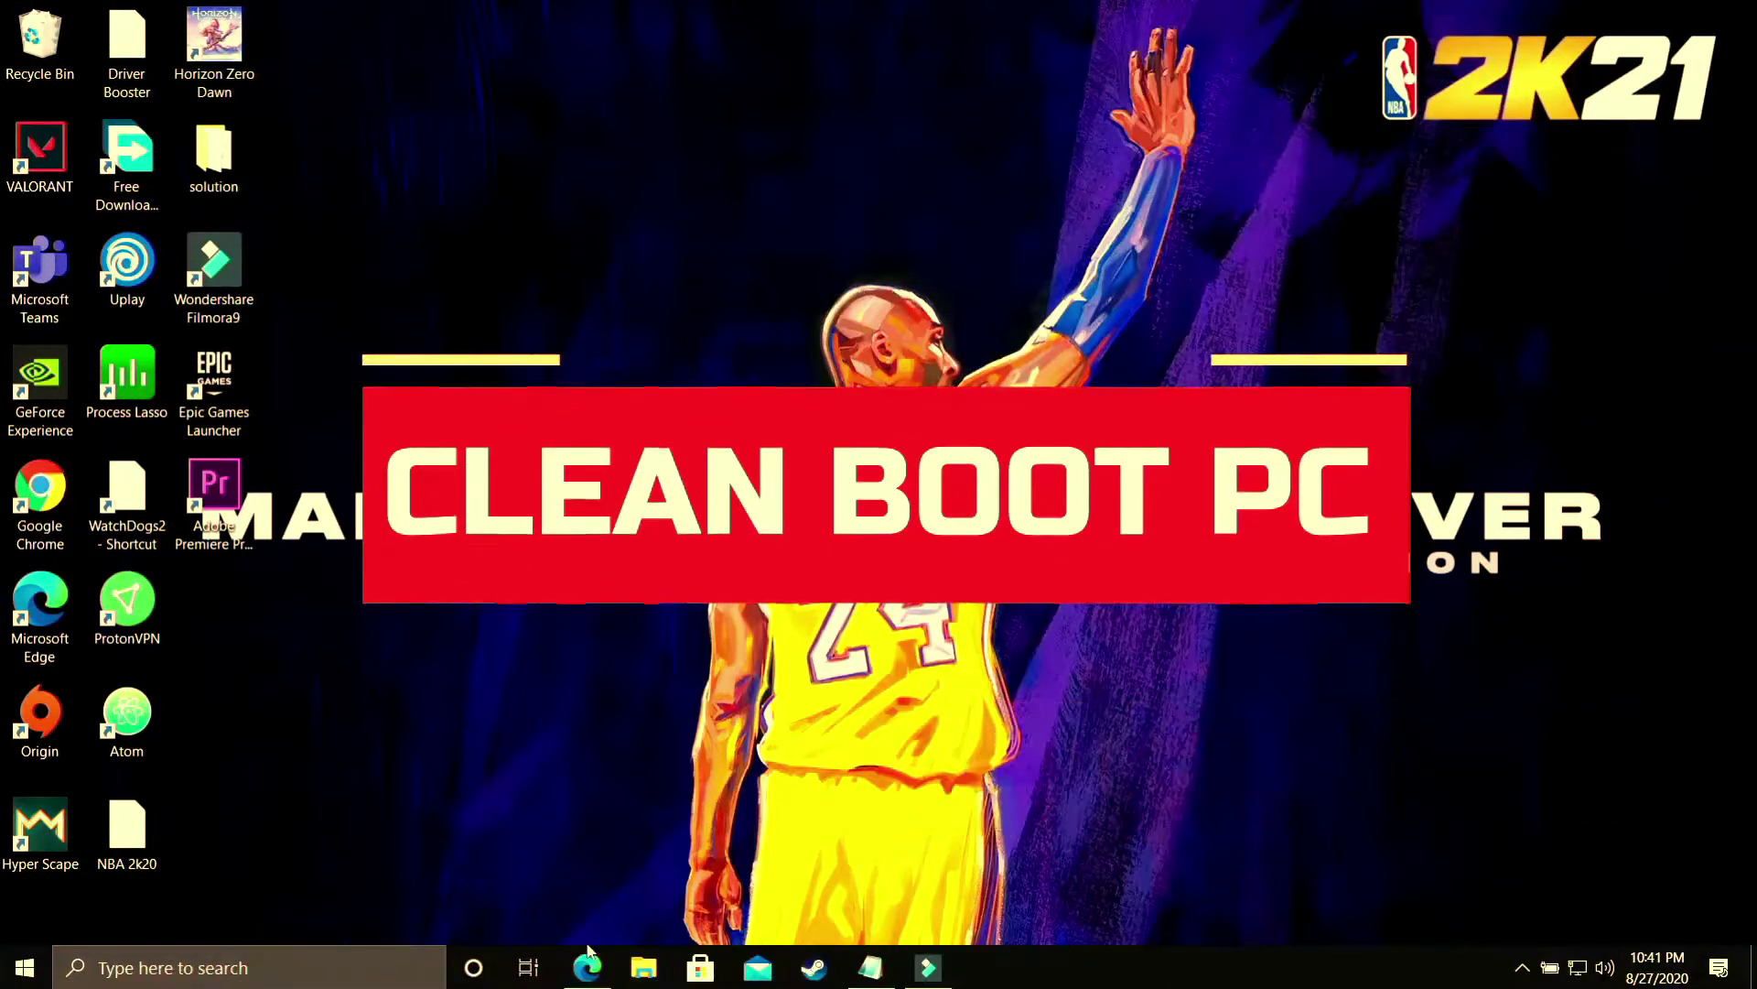
pyautogui.click(587, 967)
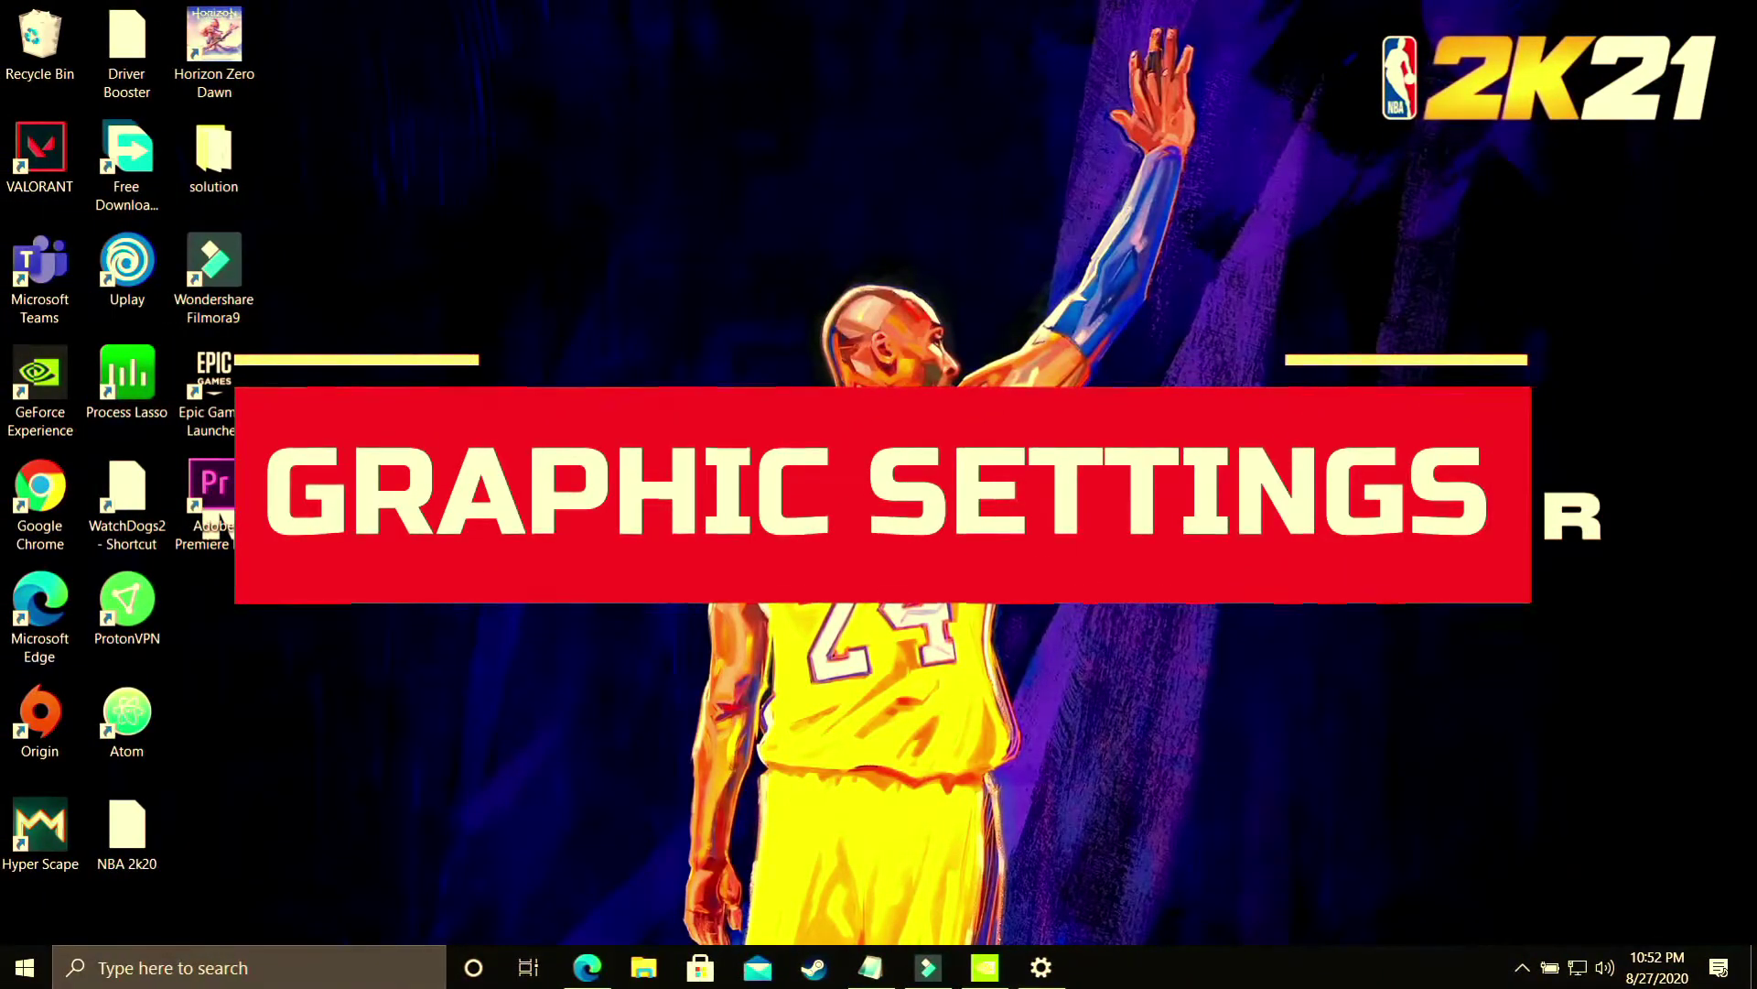
# Step: Open the Windows Graphics settings and set hardware-accelerated GPU scheduling to On
pyautogui.click(265, 957)
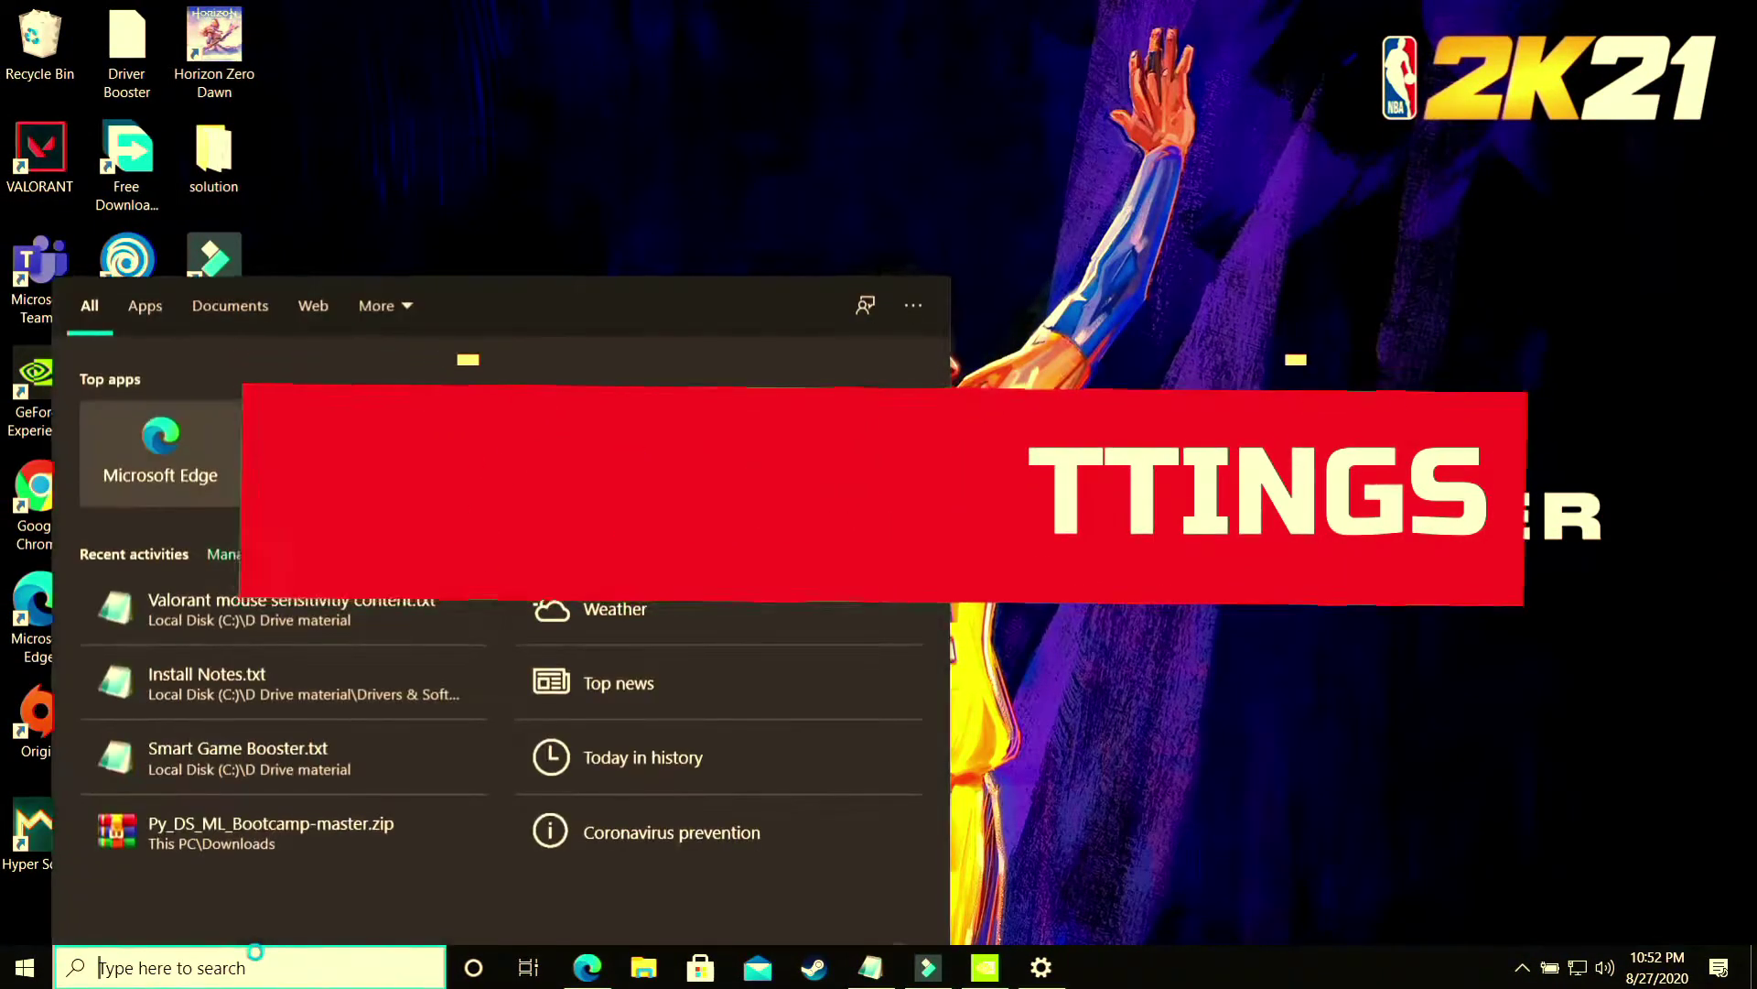
pyautogui.write('Graphic')
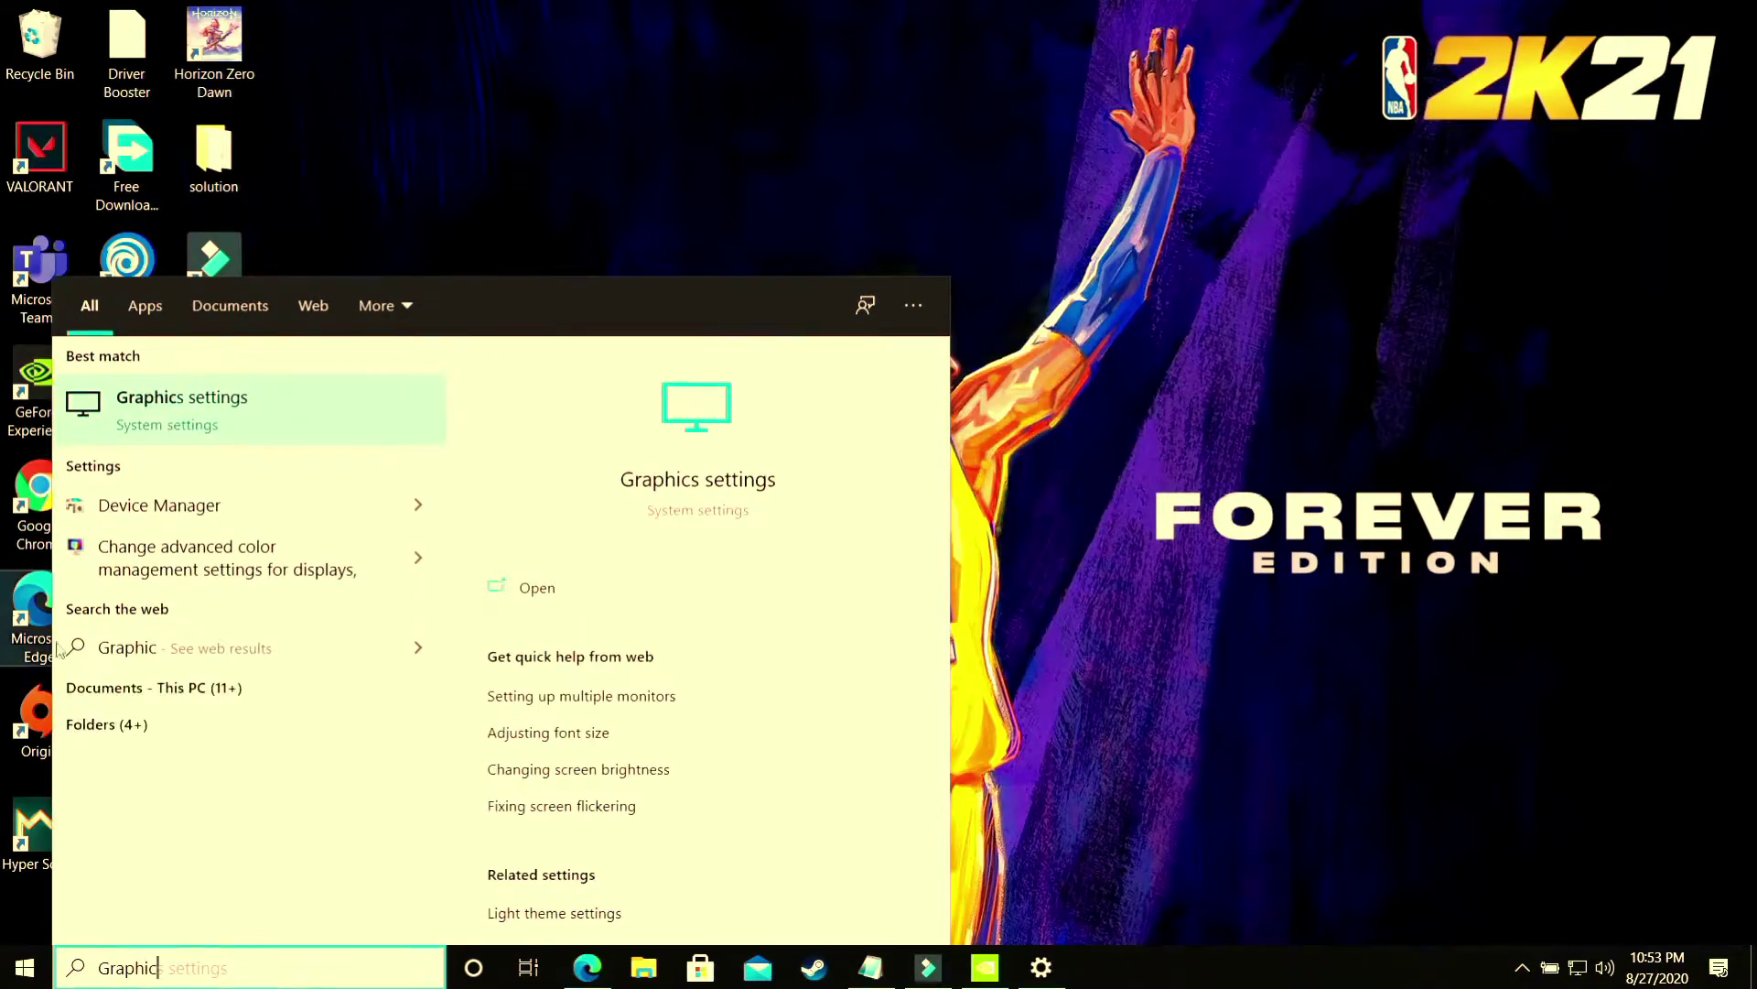
pyautogui.click(180, 425)
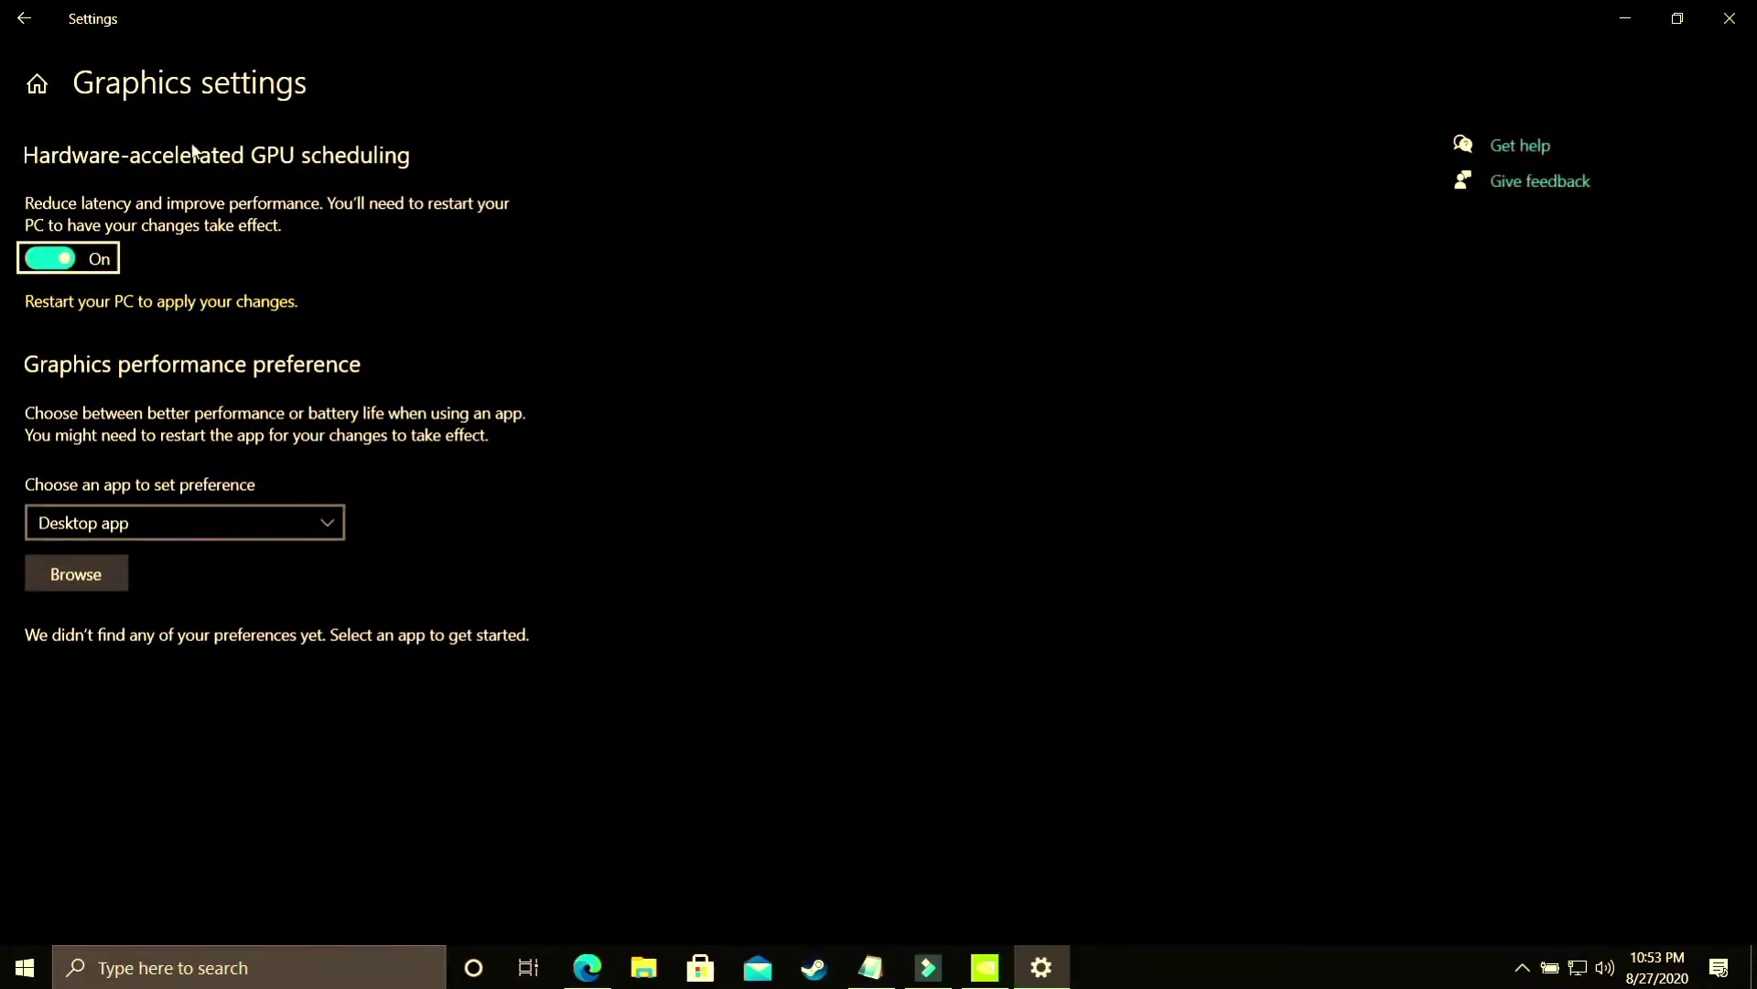
pyautogui.click(50, 262)
pyautogui.click(73, 263)
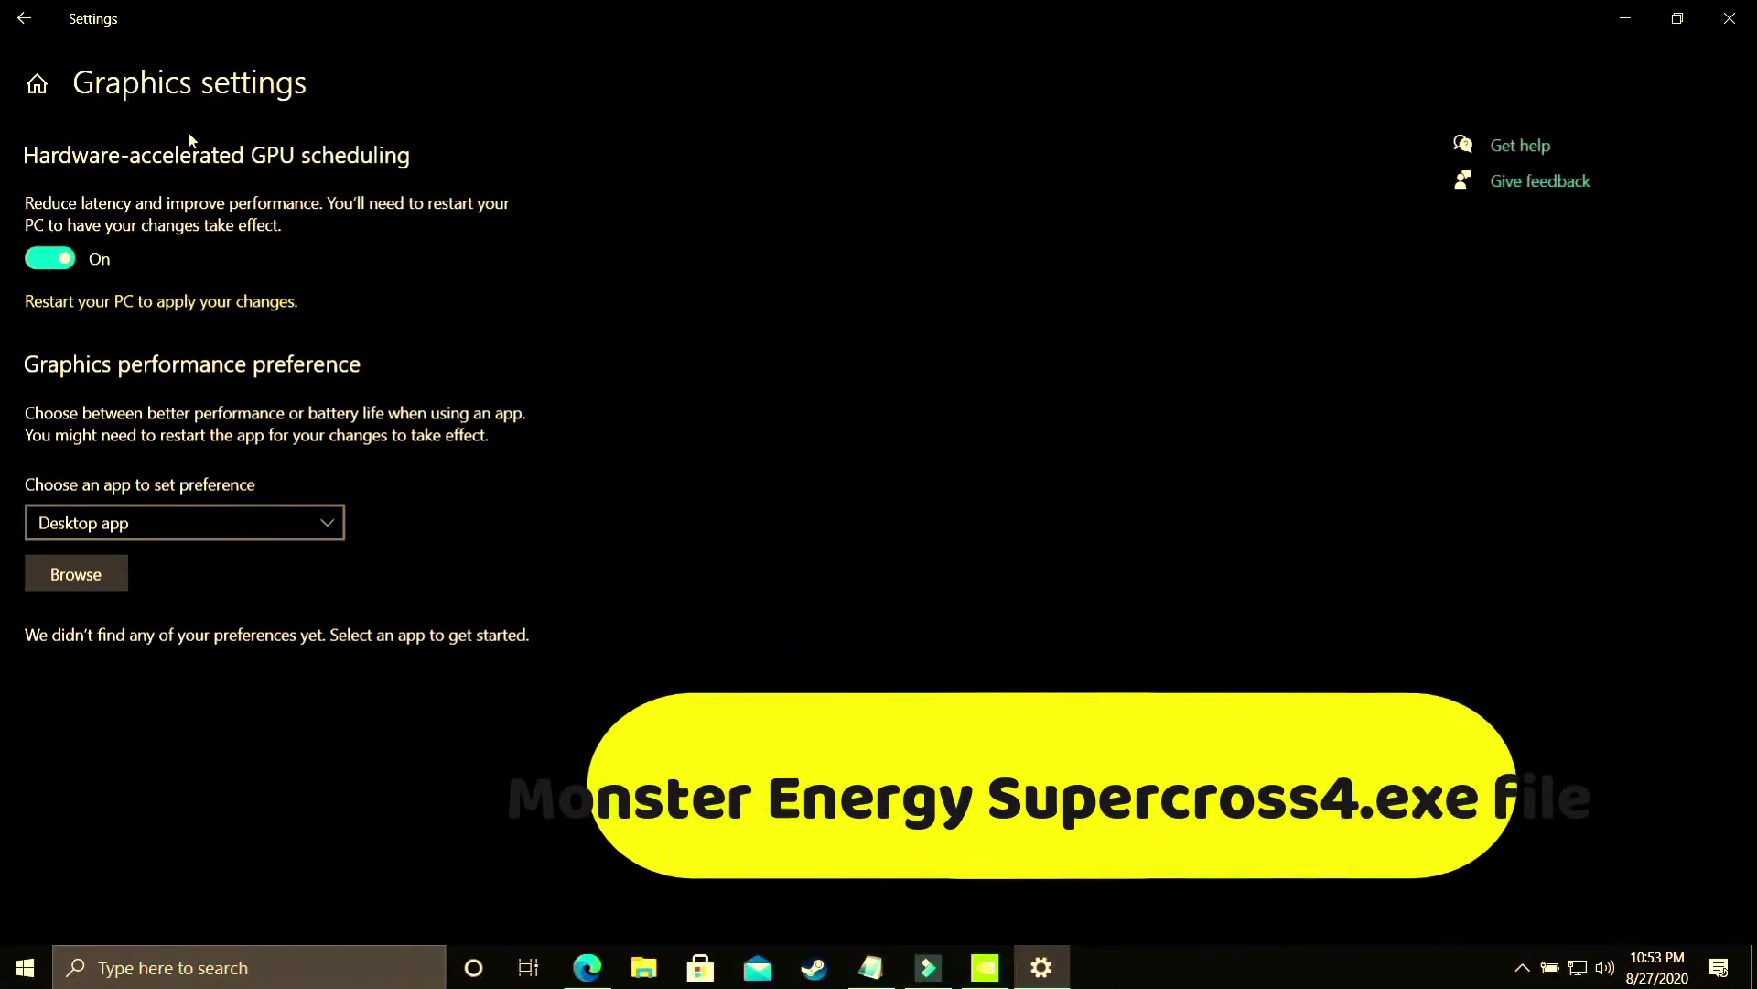
# Step: Add the NBA2K20 application from the Steam NBA 2K20 folder as a desktop app in the graphics performance preferences
pyautogui.click(119, 524)
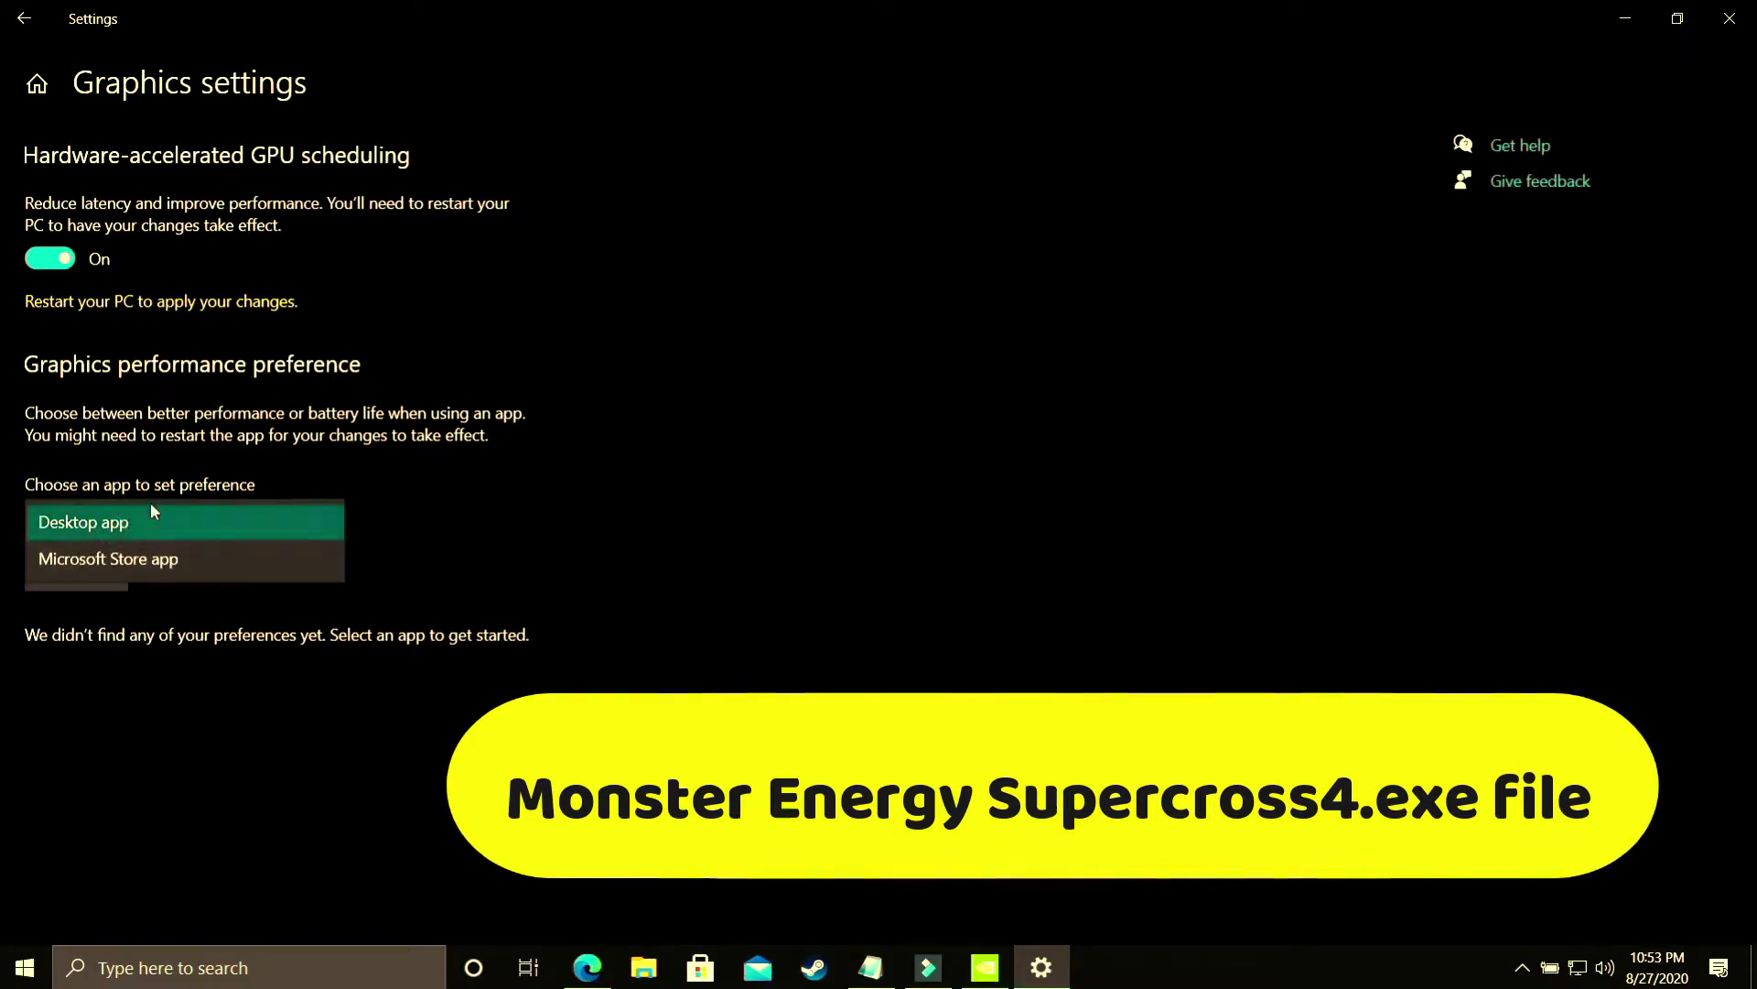
pyautogui.click(118, 523)
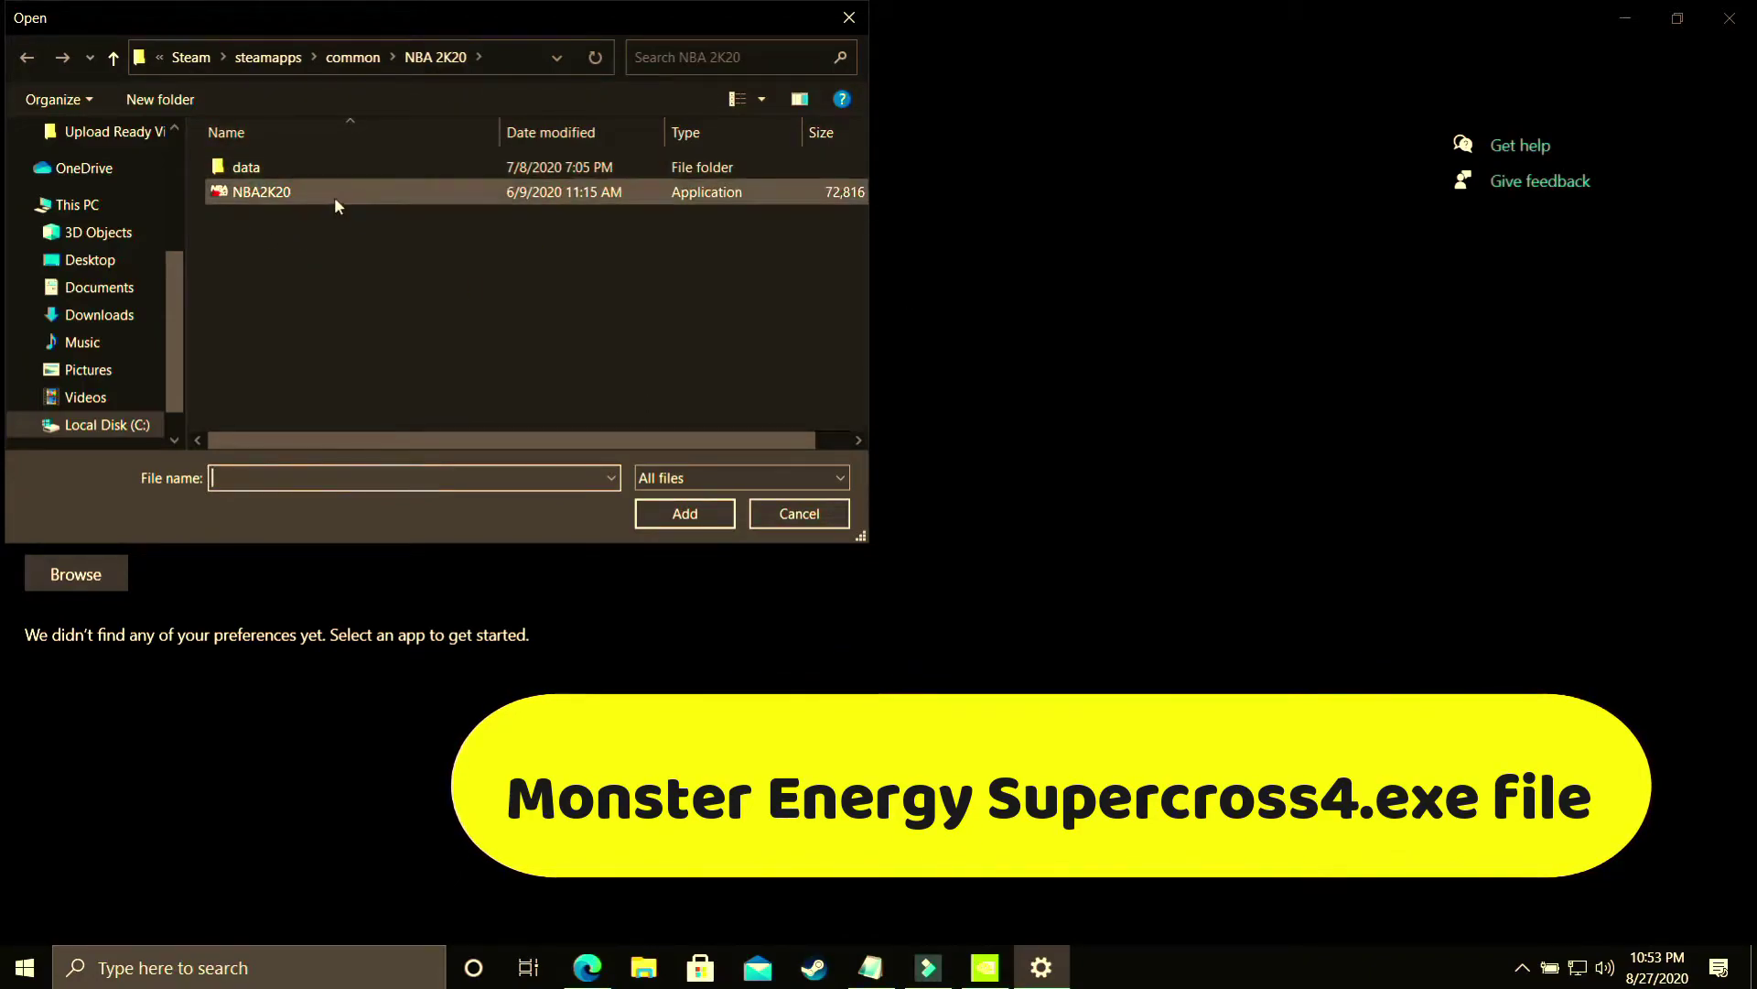
pyautogui.doubleClick(279, 197)
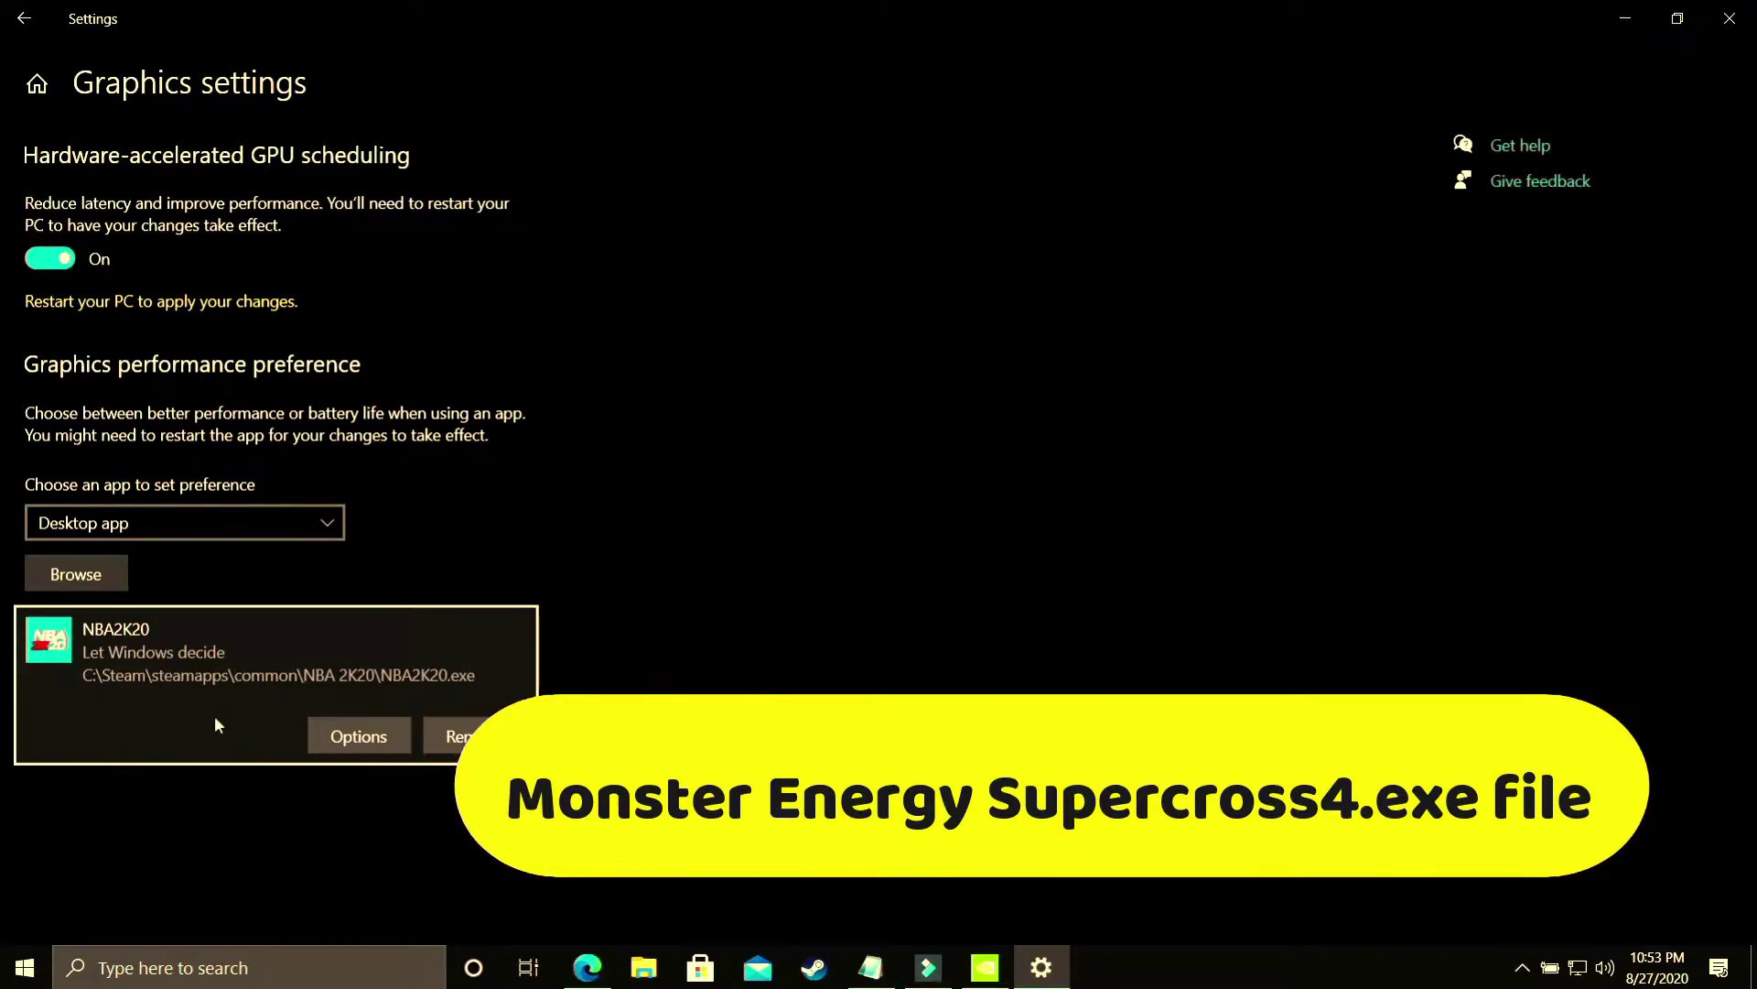
# Step: Save High performance as the graphics preference for NBA2K20 and return to the desktop
pyautogui.click(358, 736)
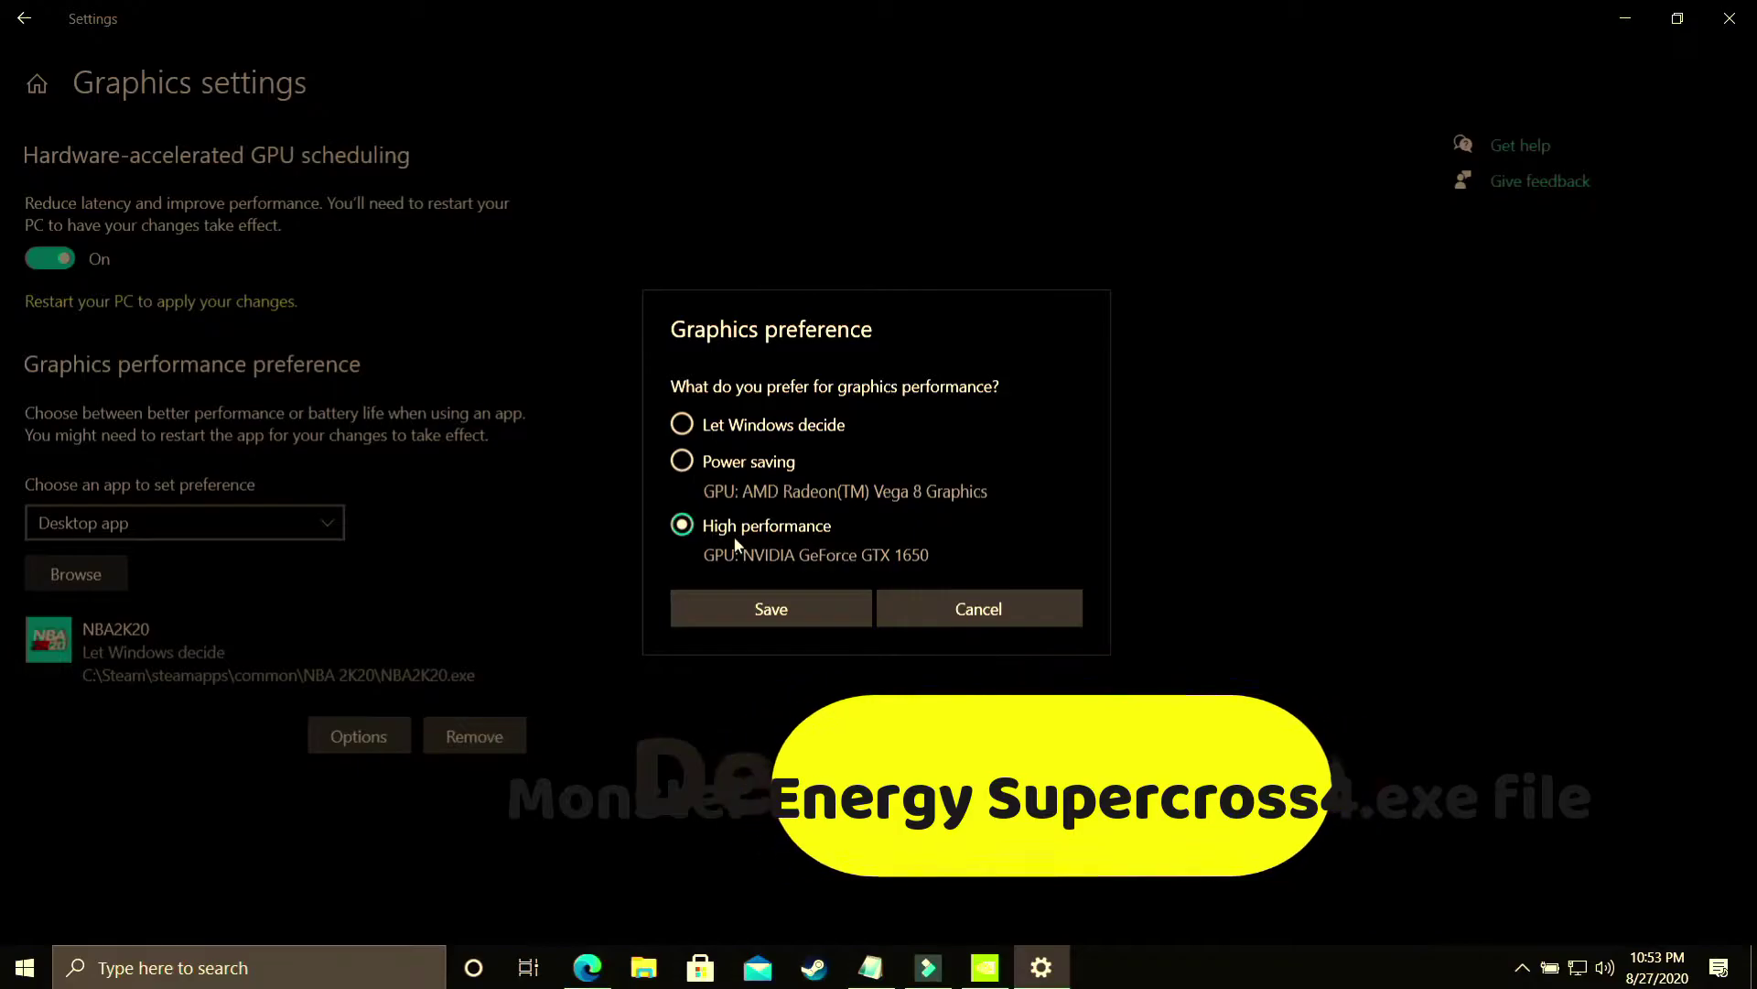
pyautogui.click(769, 604)
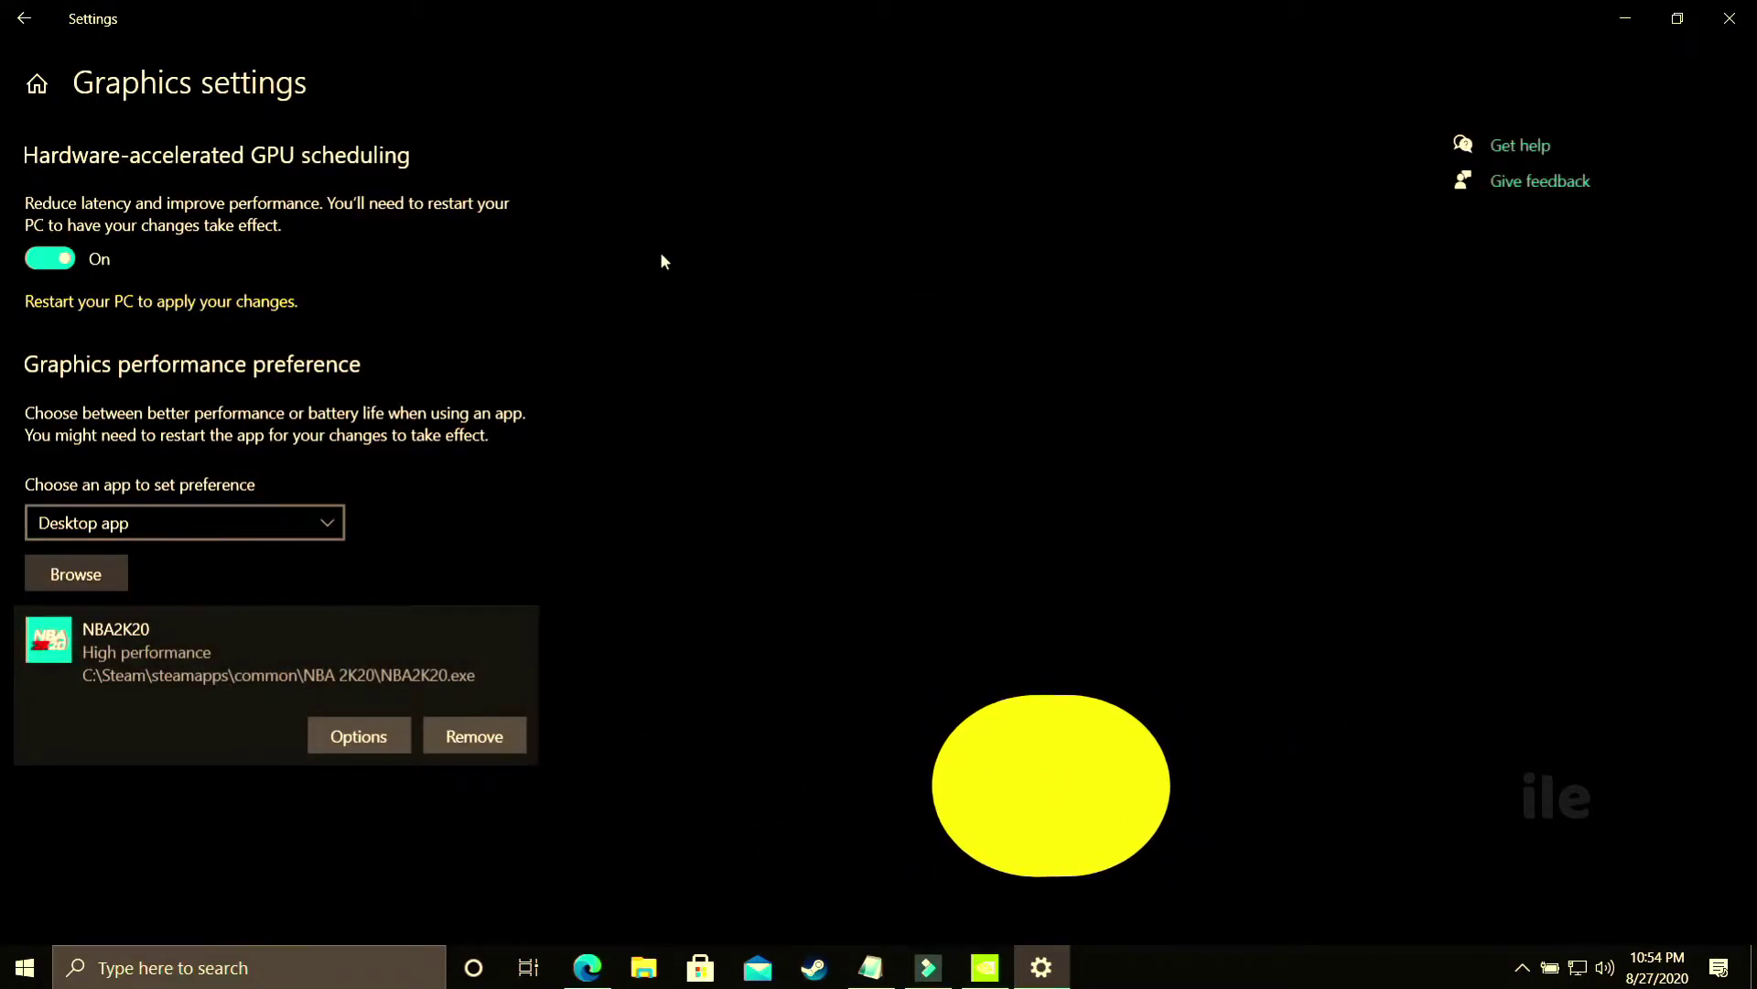
pyautogui.press('super+d')
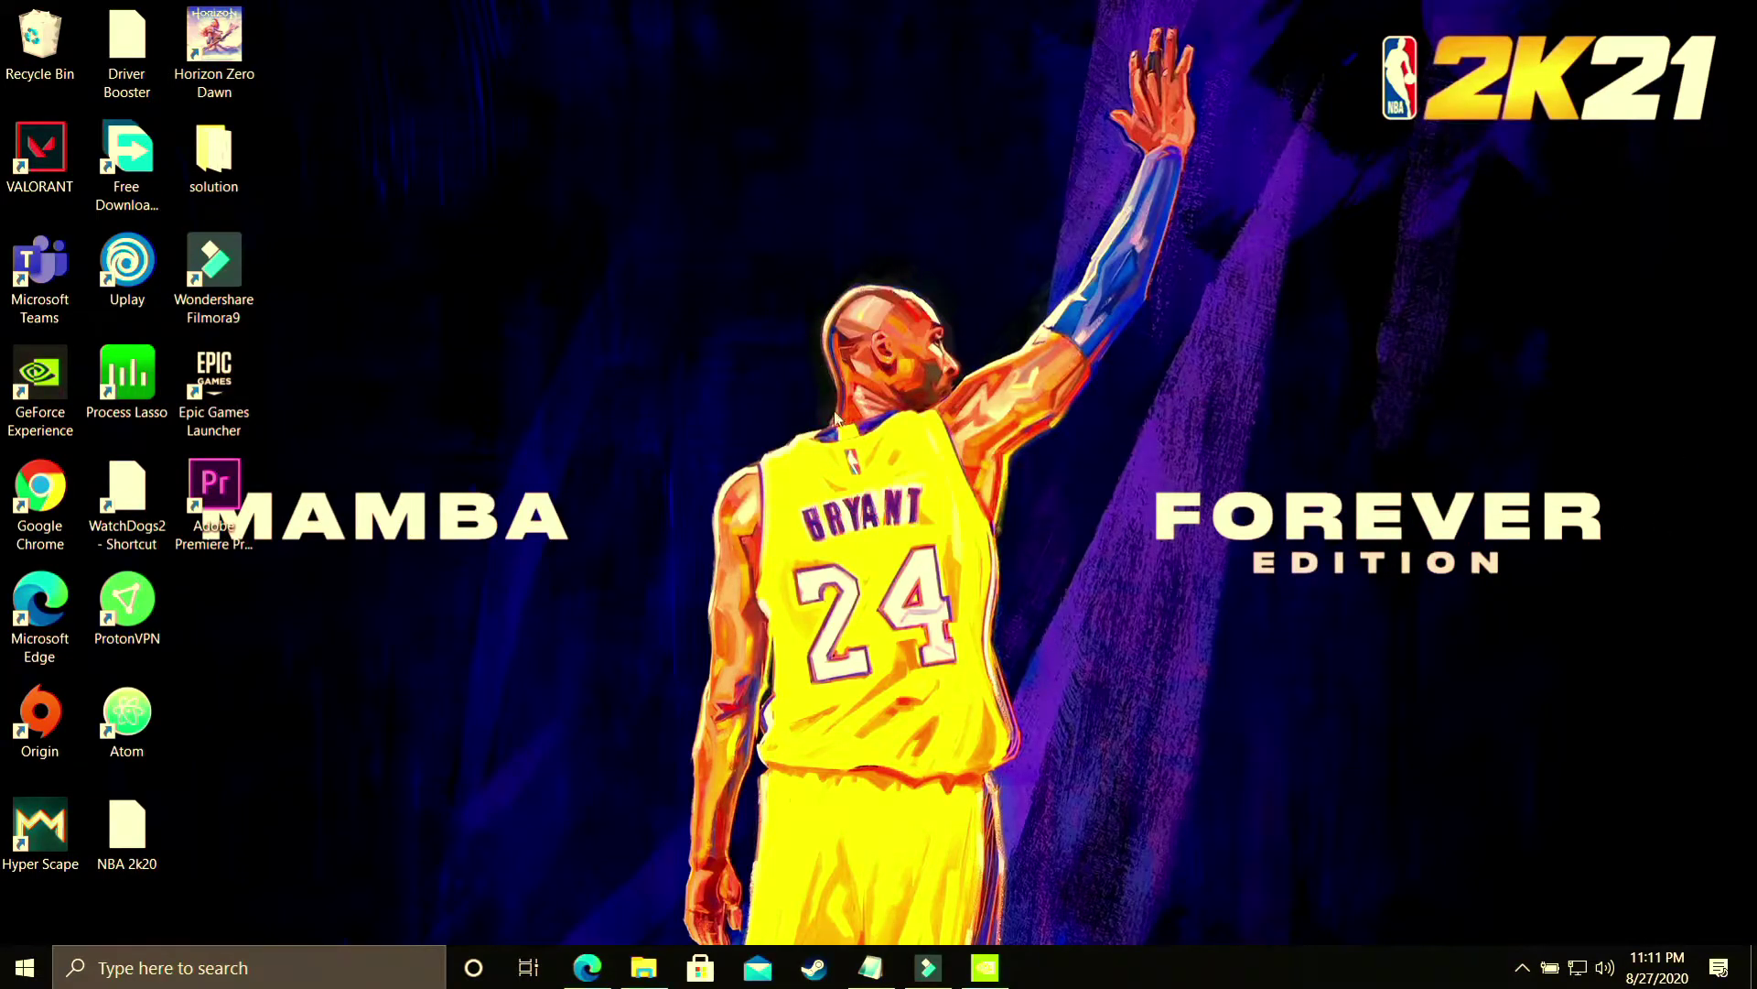
# Step: Open the NVIDIA Control Panel and choose NBA 2K20 (nba2k20.exe) as the program to customize in the program-specific 3D settings
pyautogui.rightClick(829, 436)
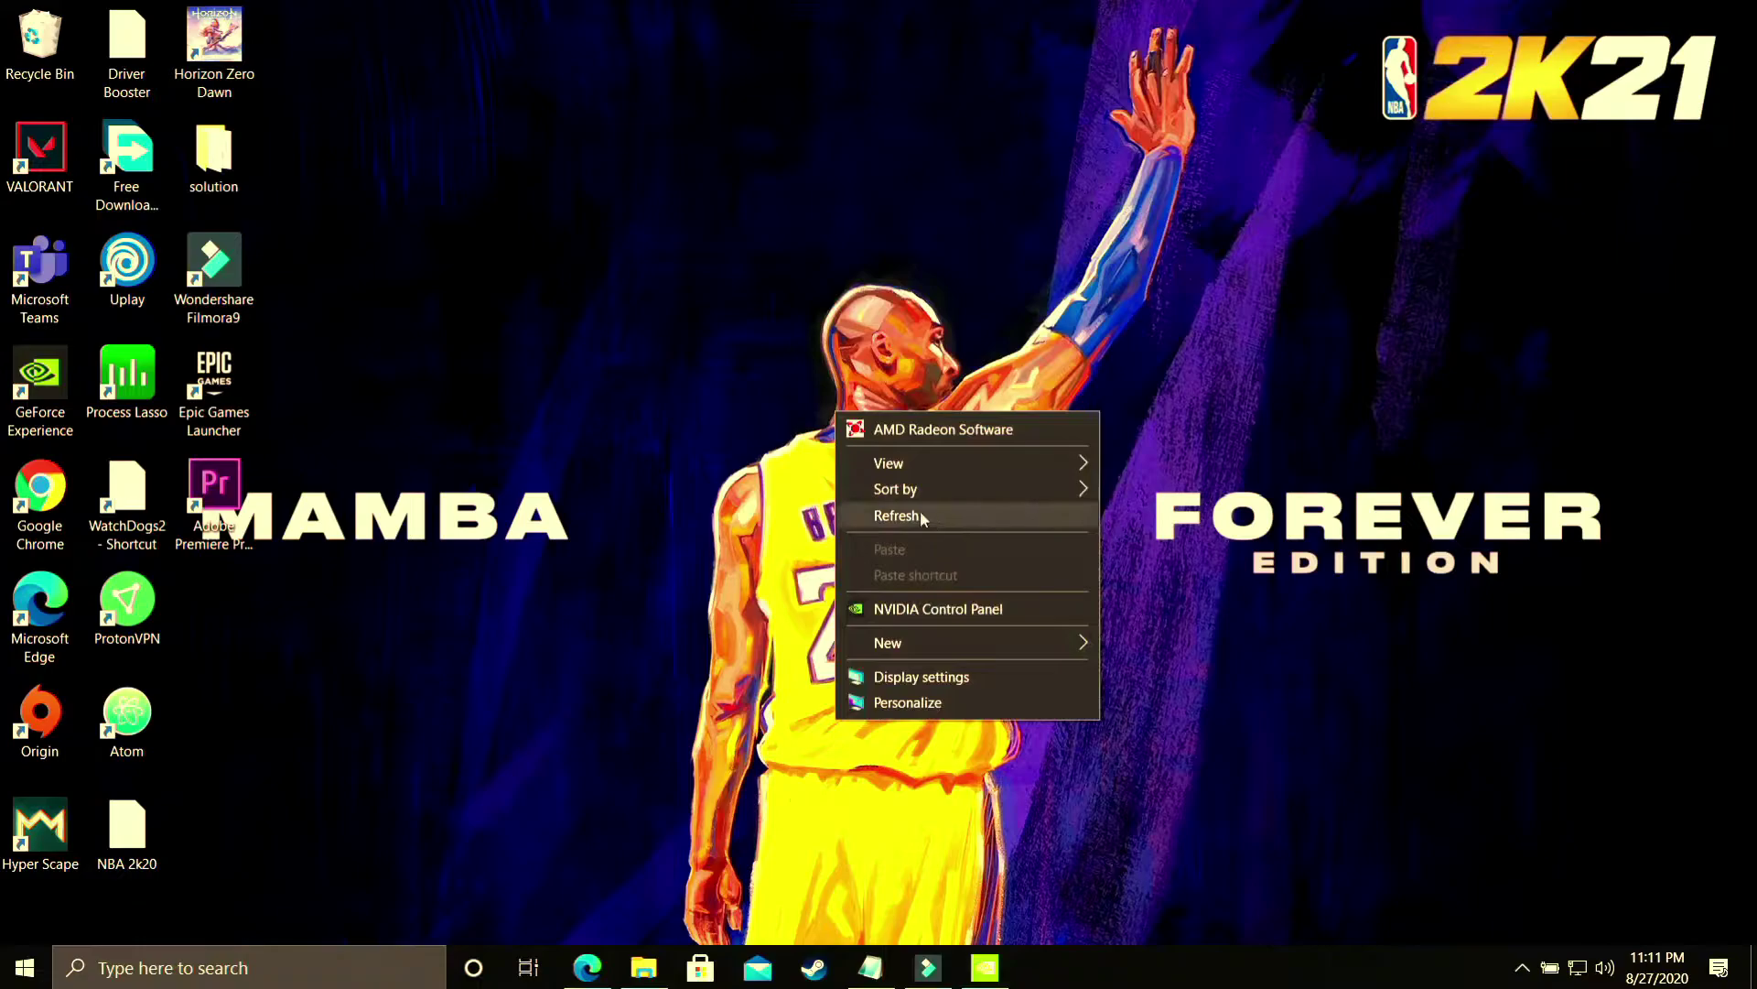
pyautogui.click(977, 613)
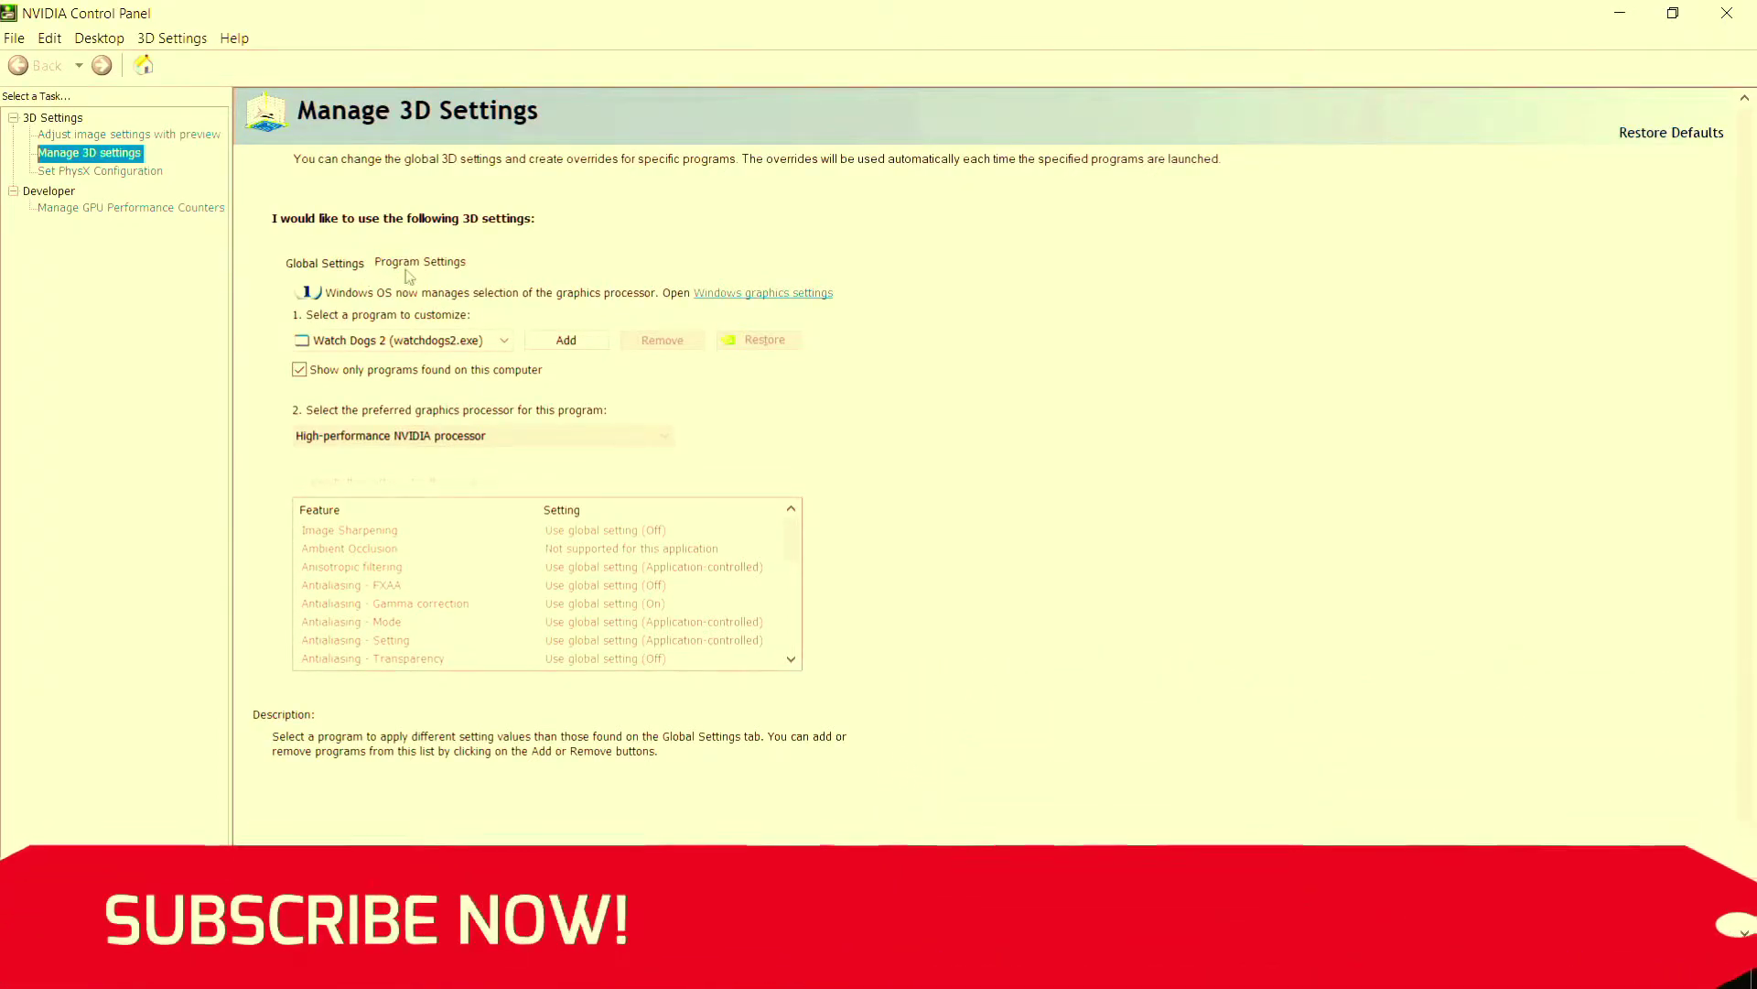
pyautogui.click(322, 264)
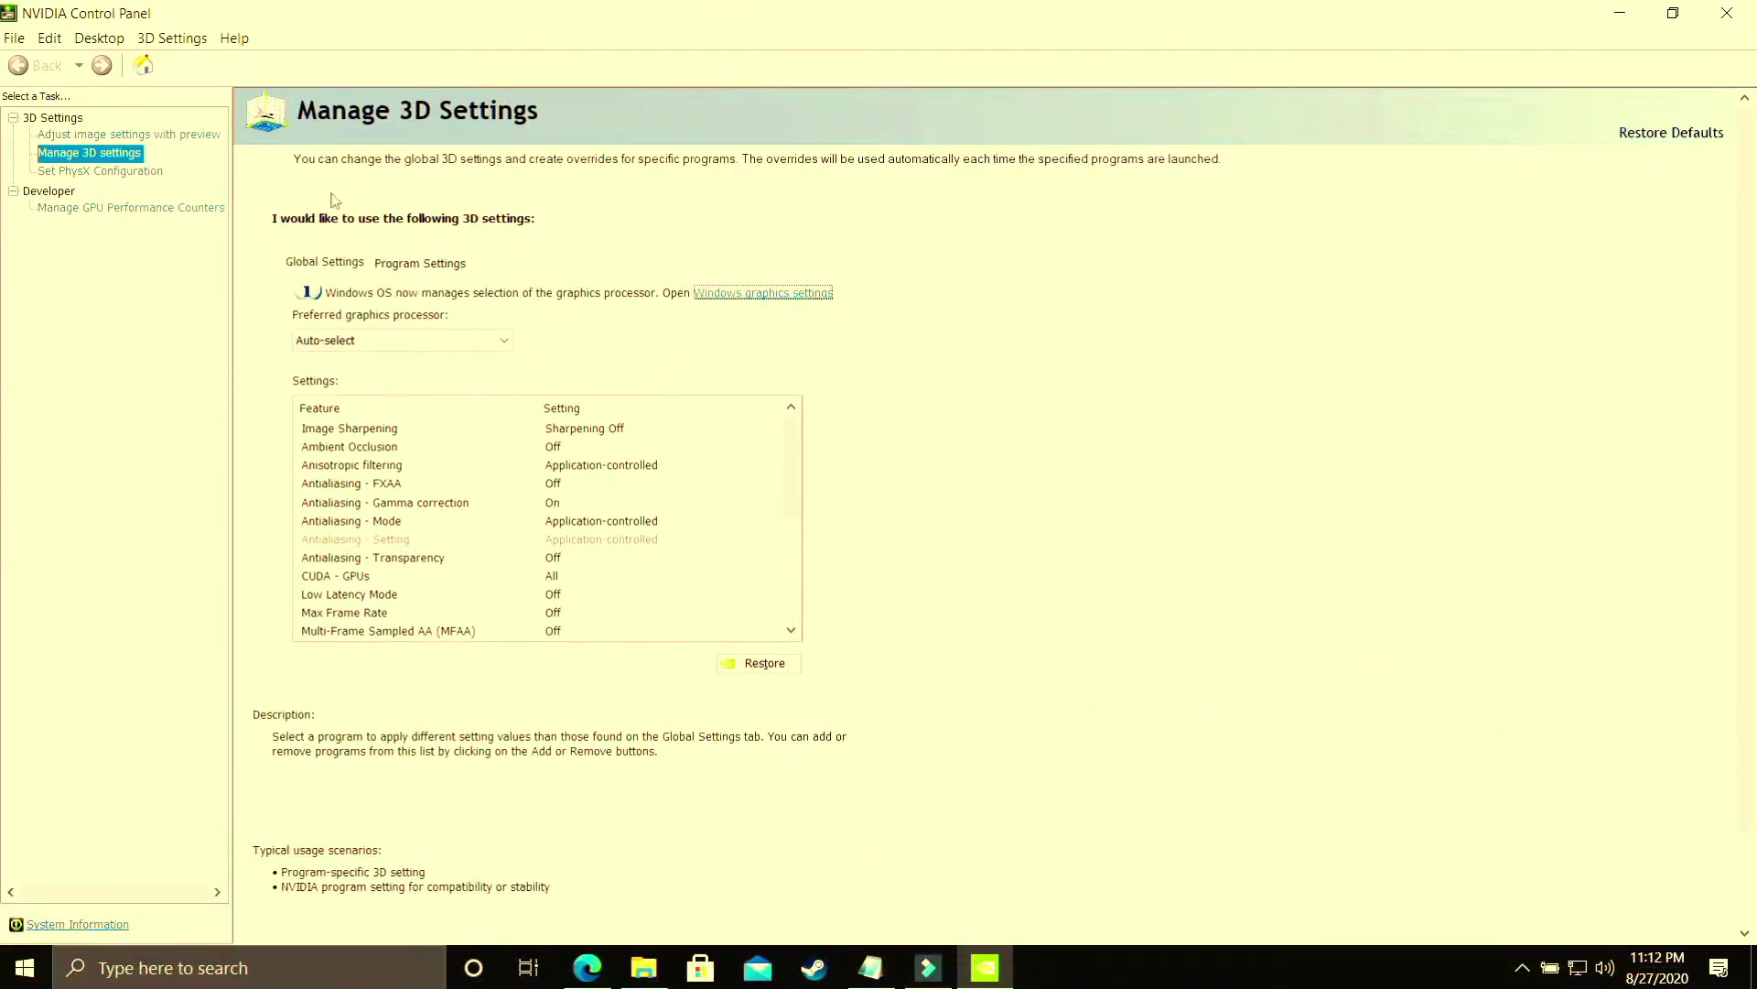
pyautogui.click(440, 276)
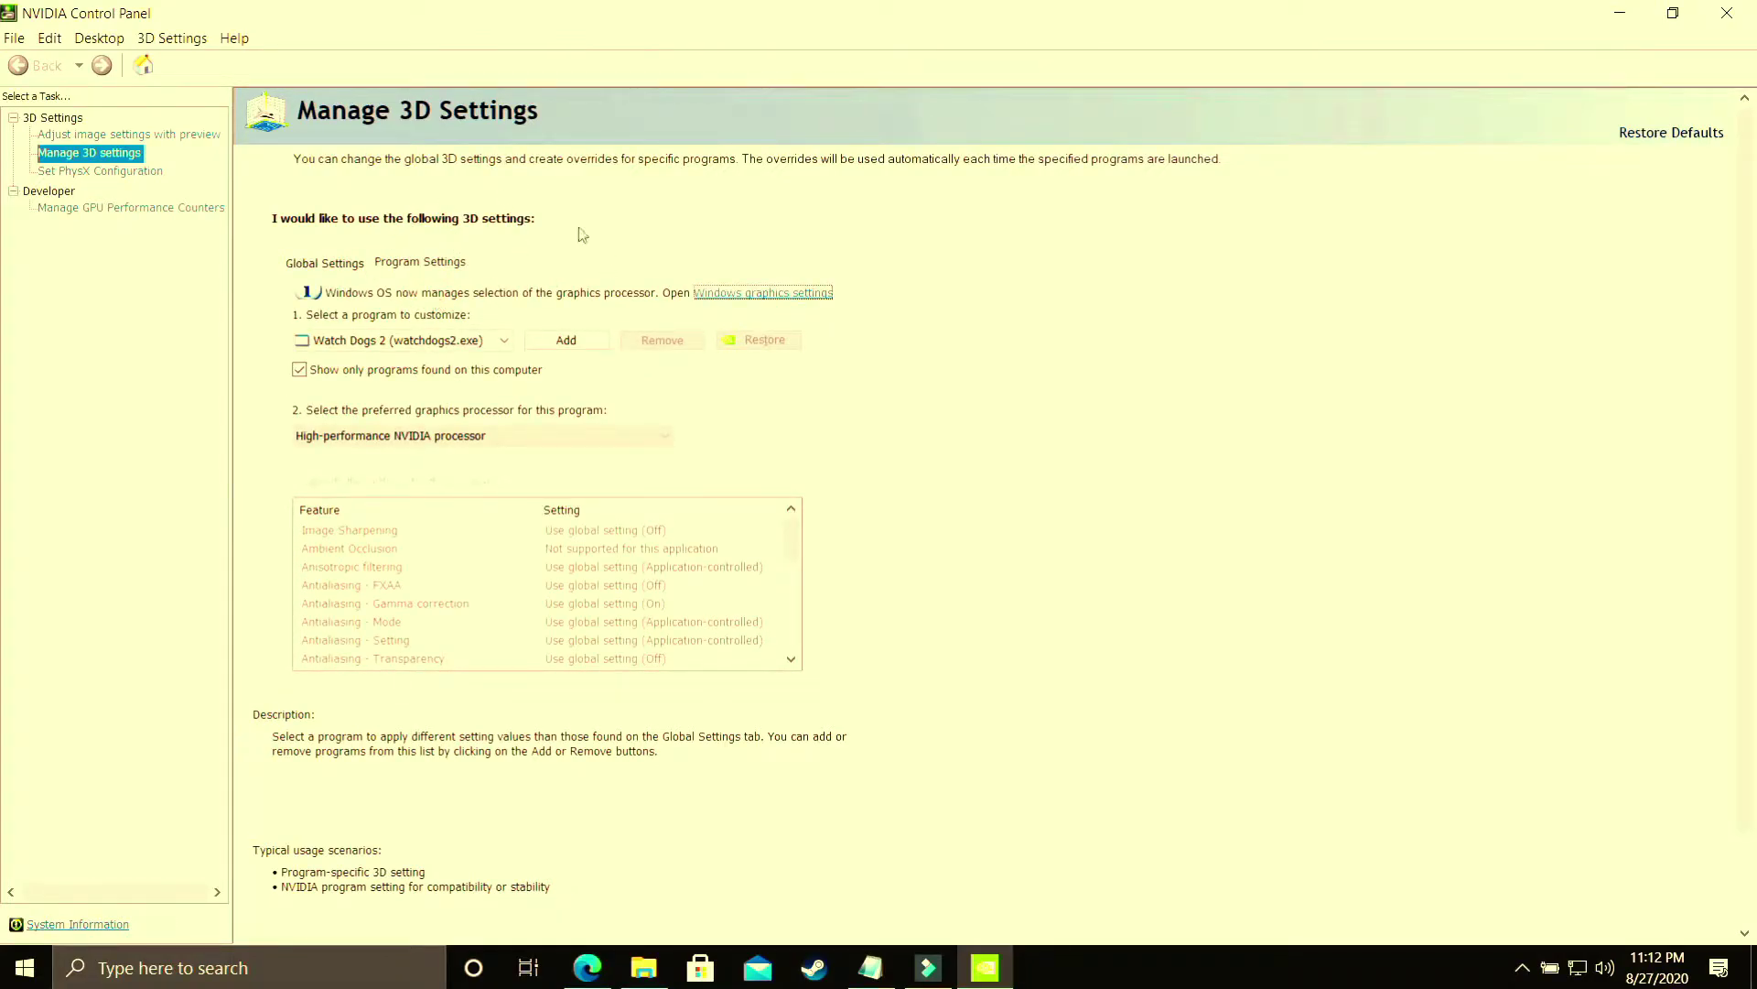
pyautogui.click(393, 340)
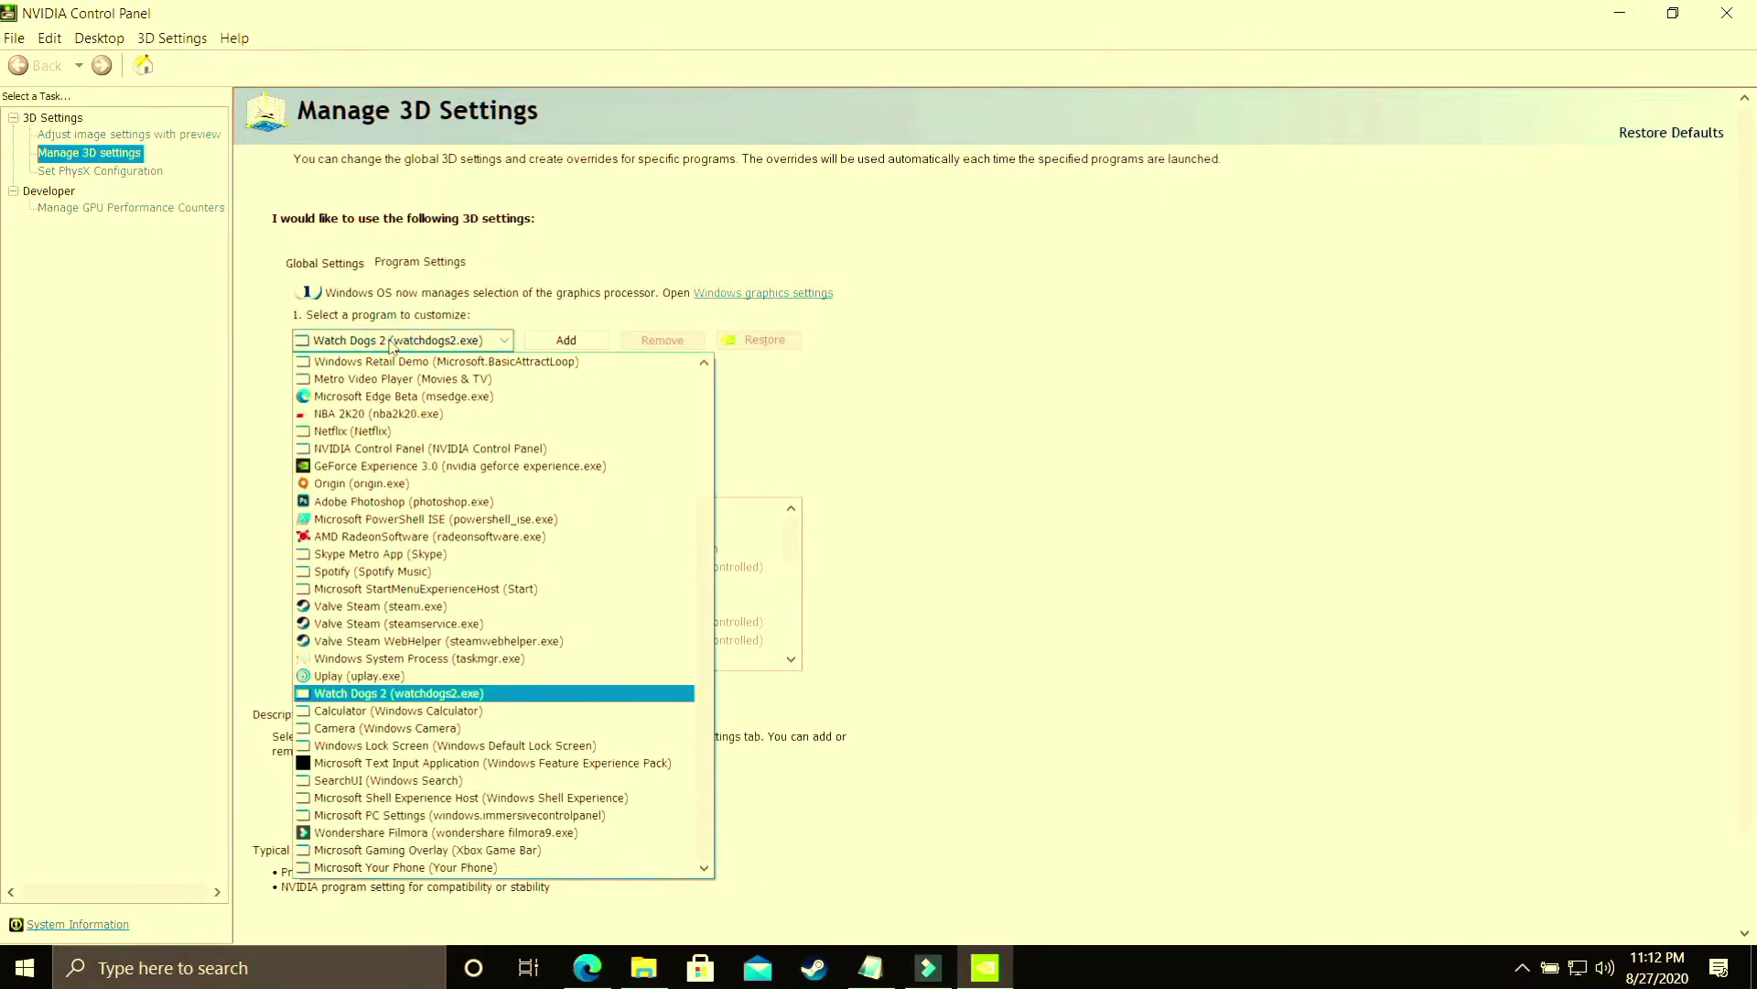
pyautogui.click(412, 414)
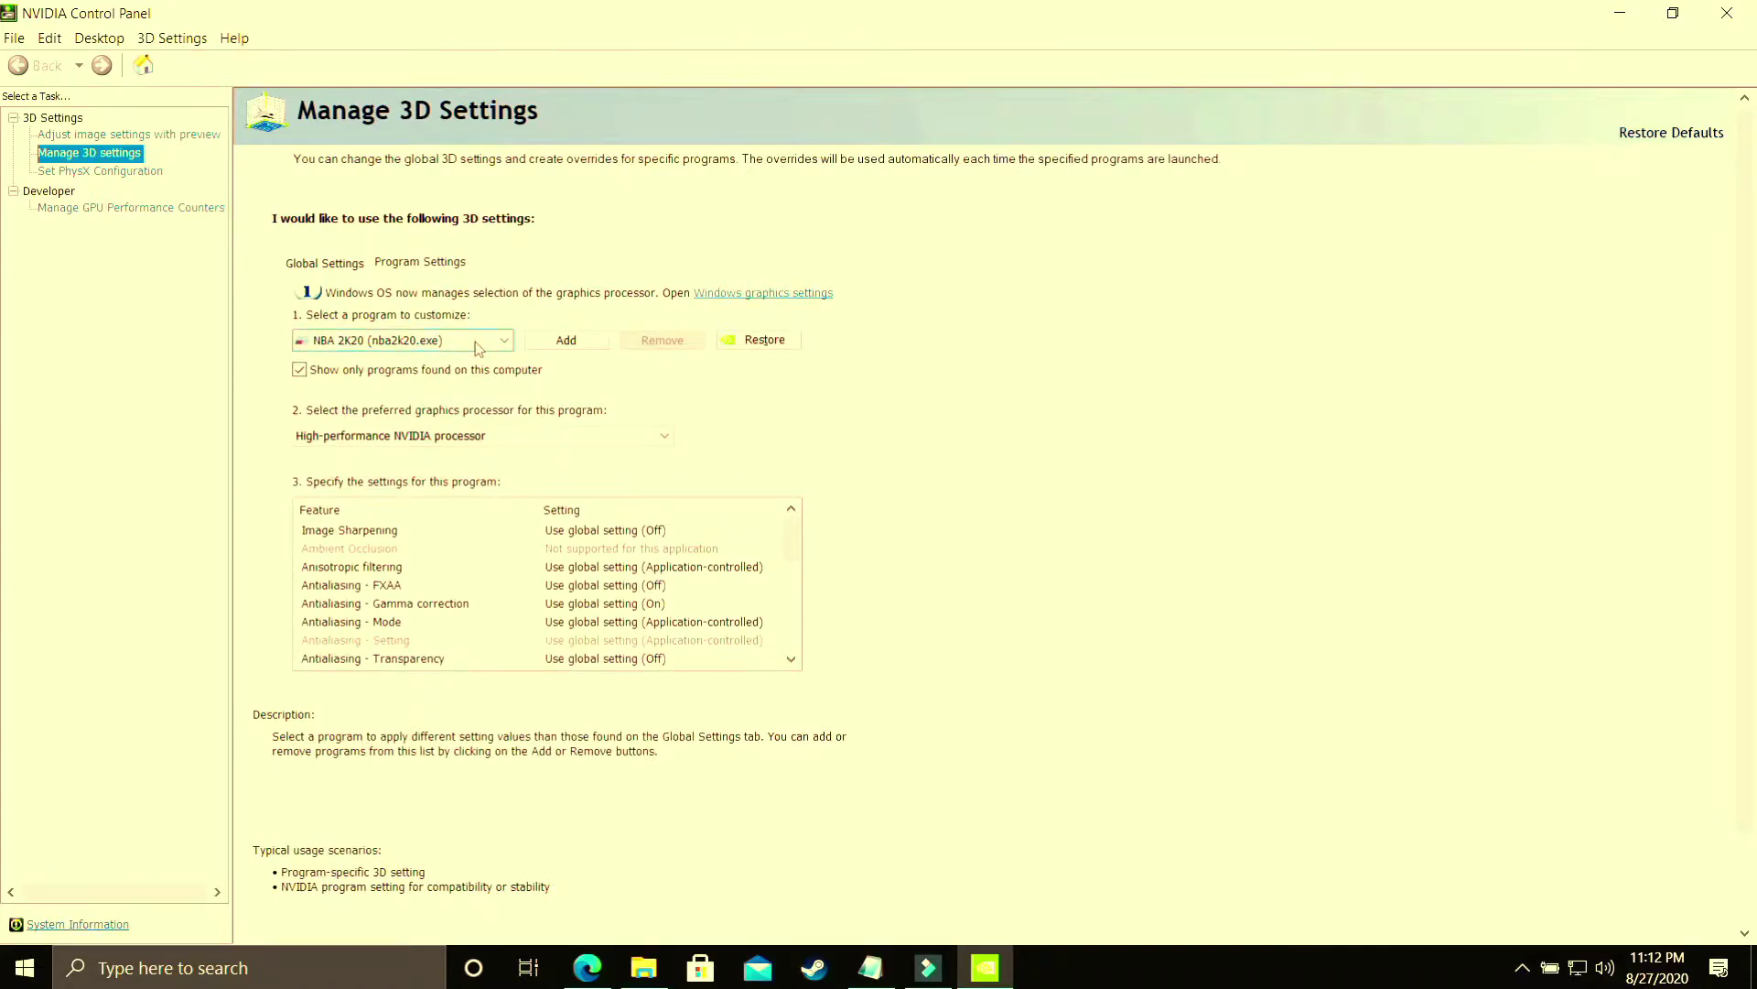
# Step: Set NBA 2K20's preferred graphics processor to High-performance NVIDIA processor and its power management mode to Prefer maximum performance
pyautogui.click(377, 438)
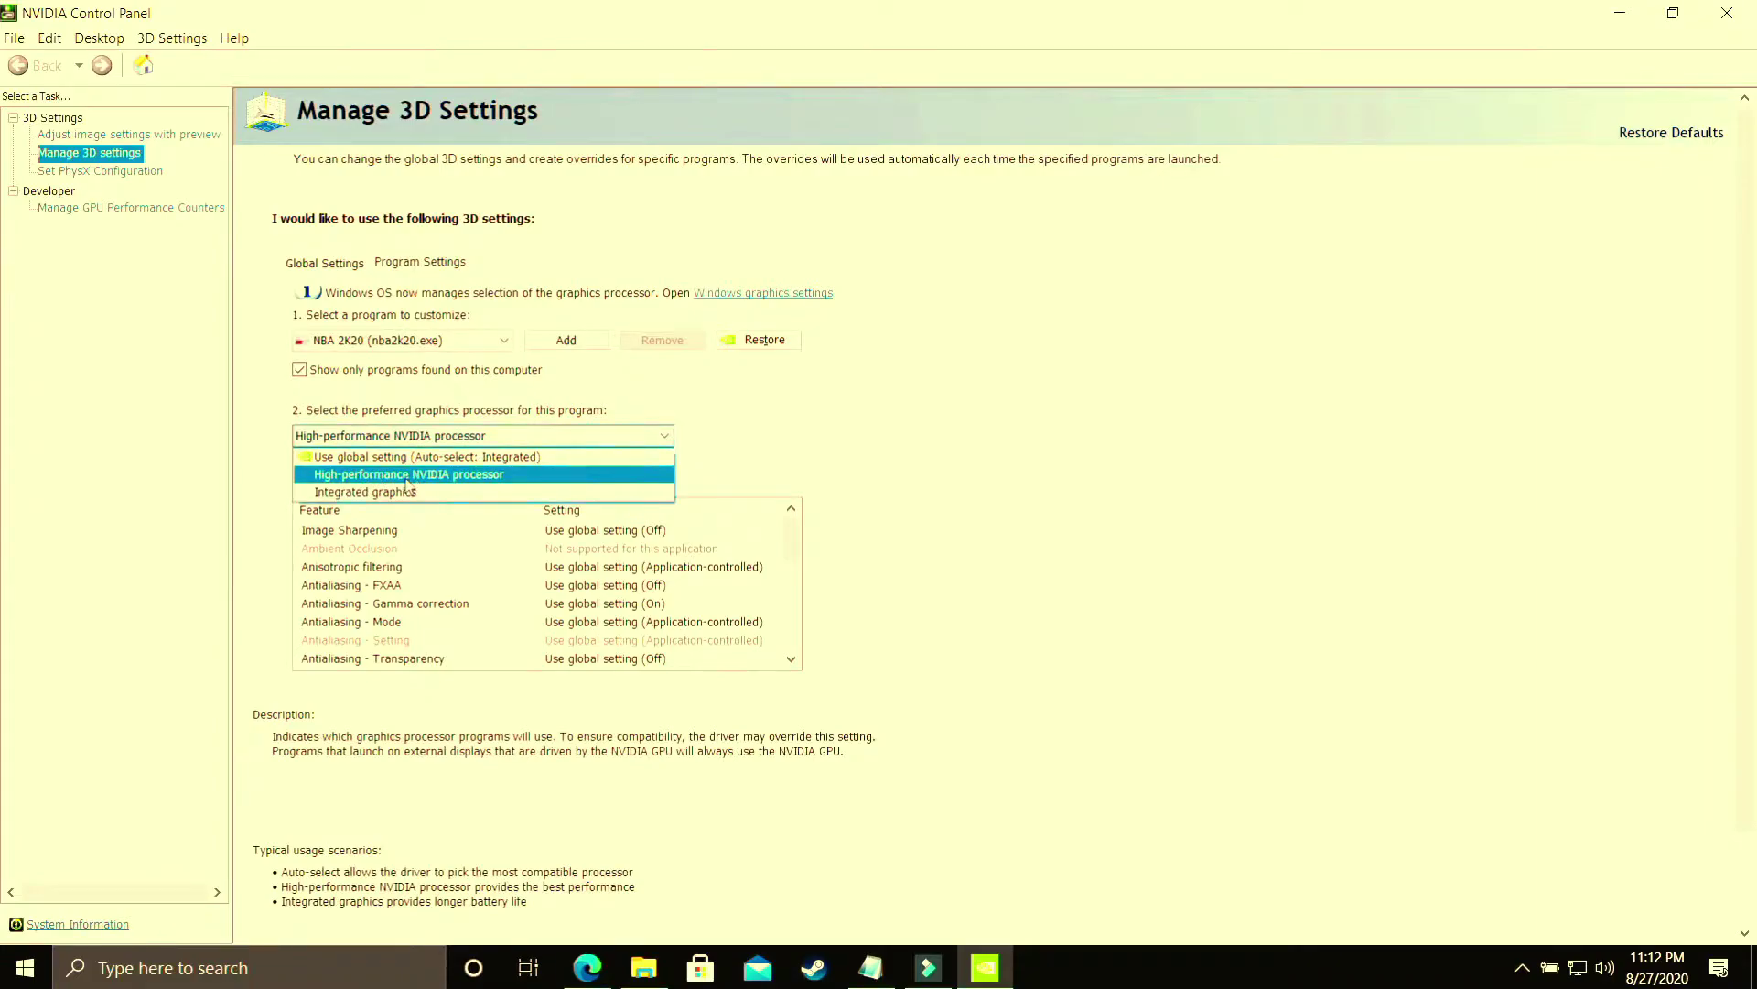
pyautogui.click(406, 477)
pyautogui.scroll(-2, 452, 593)
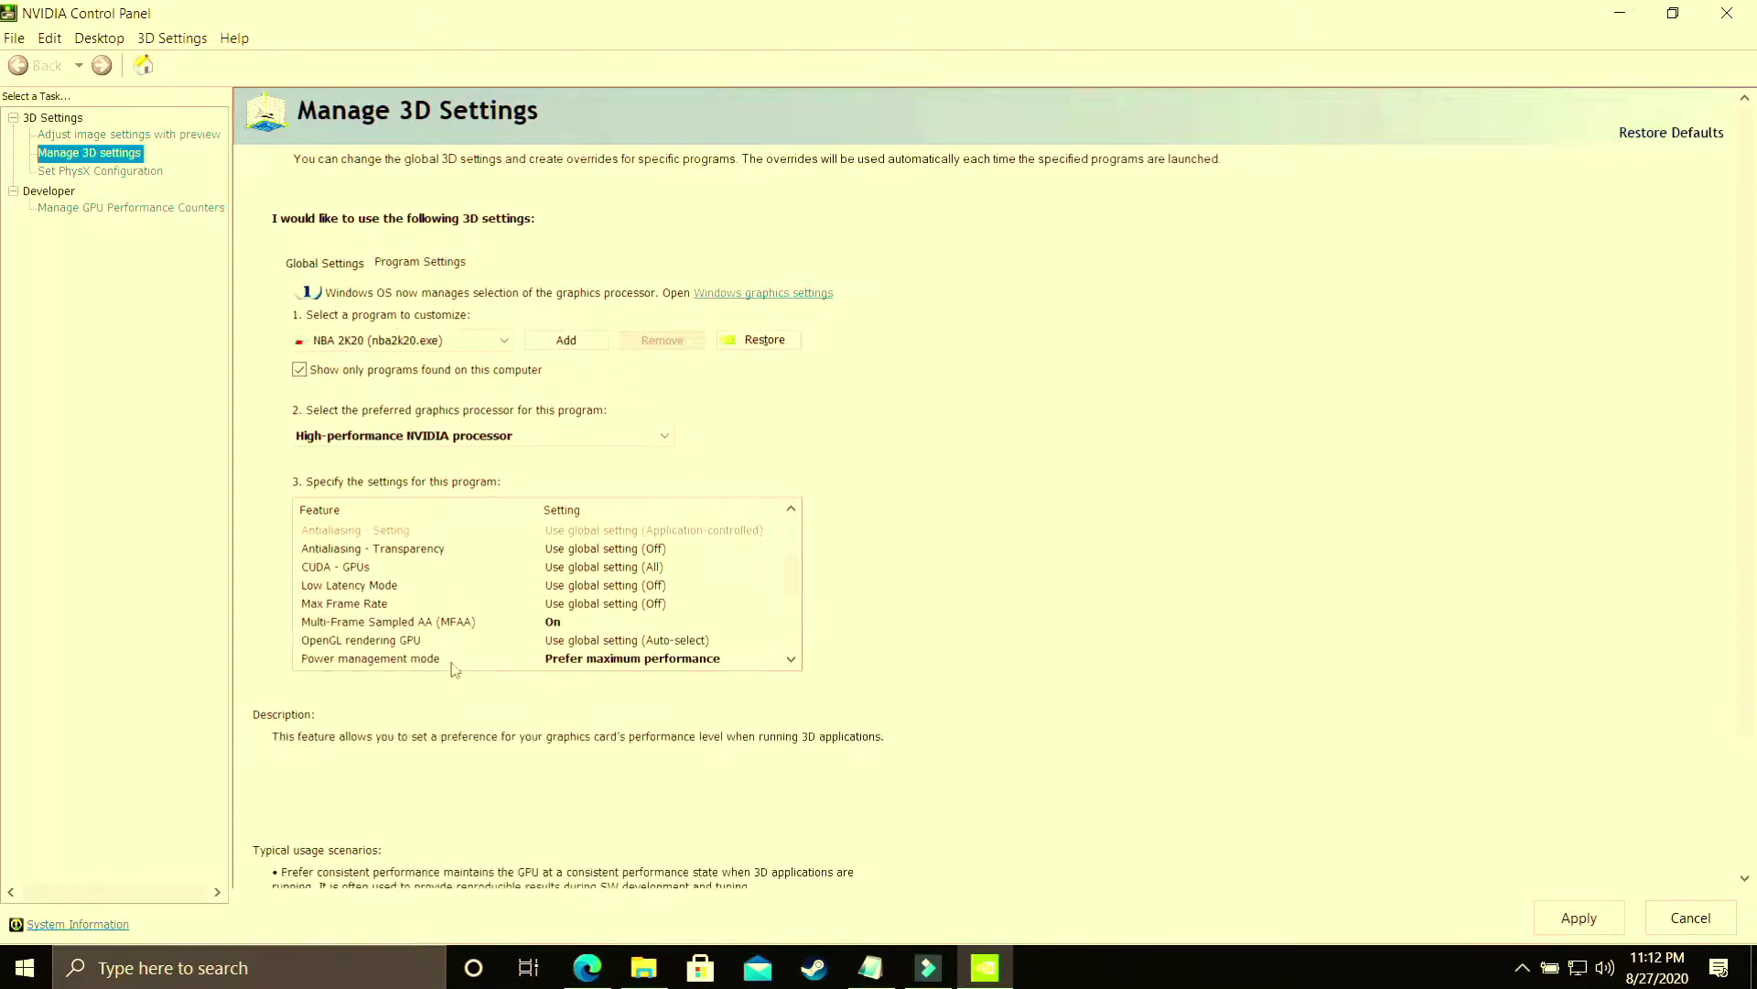
pyautogui.click(454, 664)
pyautogui.click(558, 661)
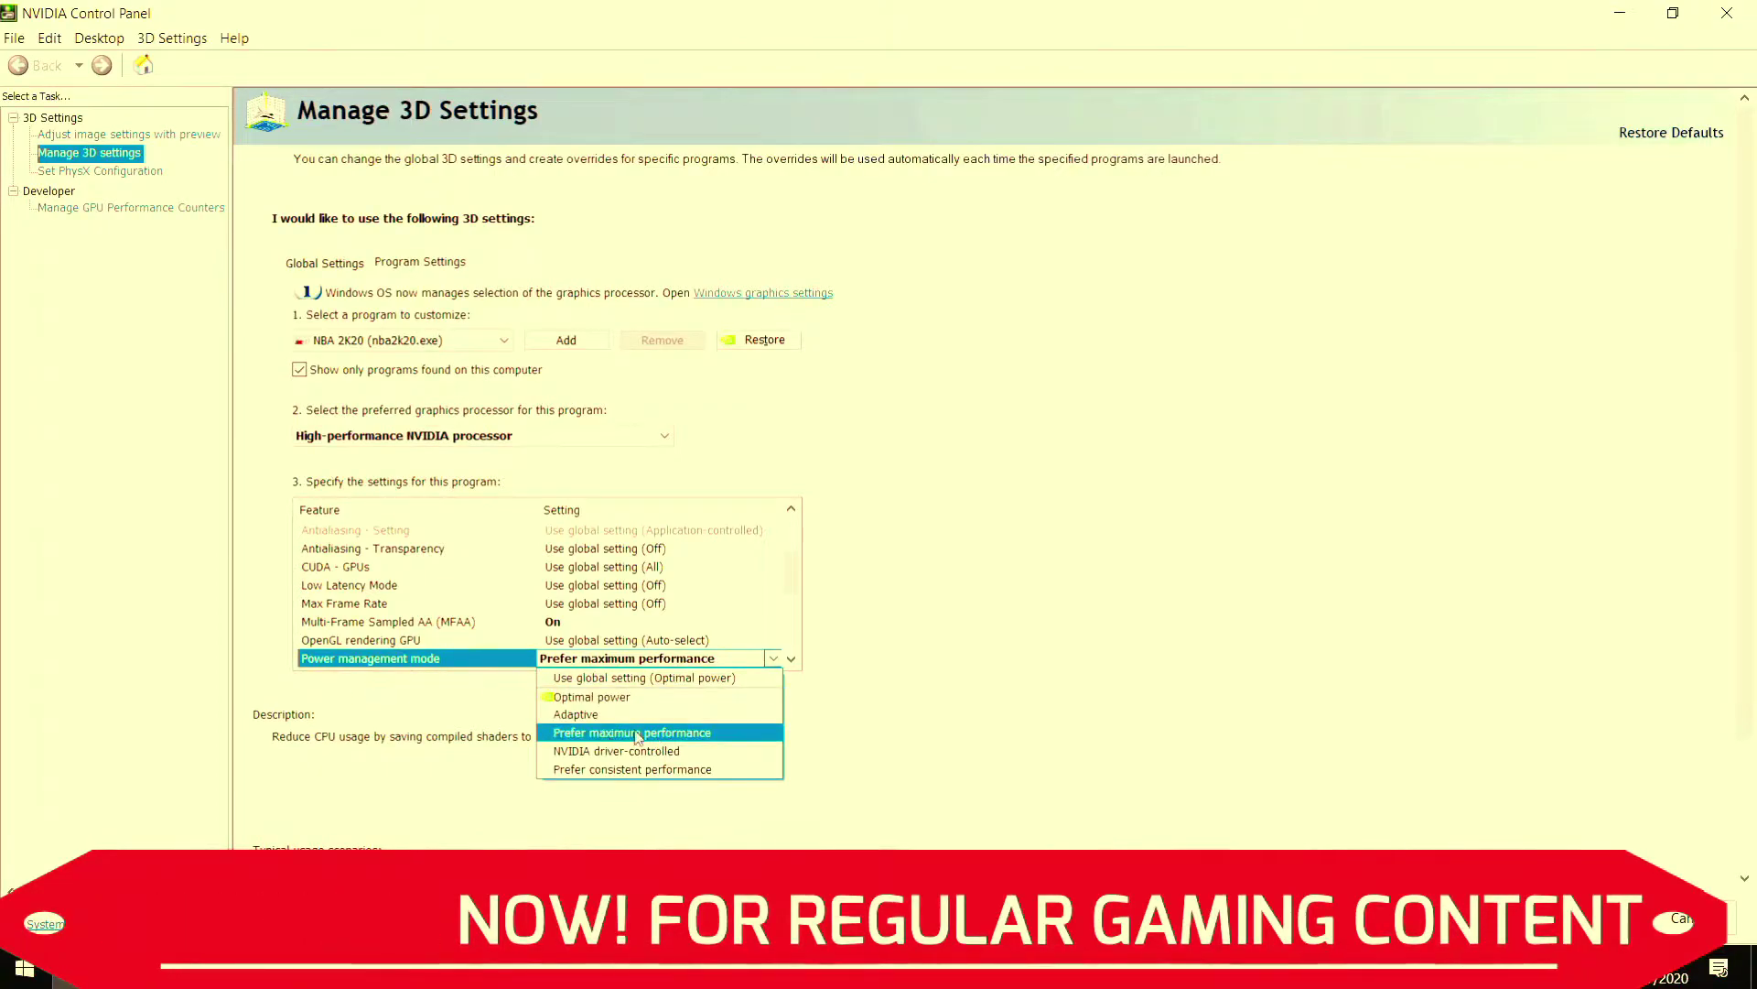
pyautogui.click(638, 733)
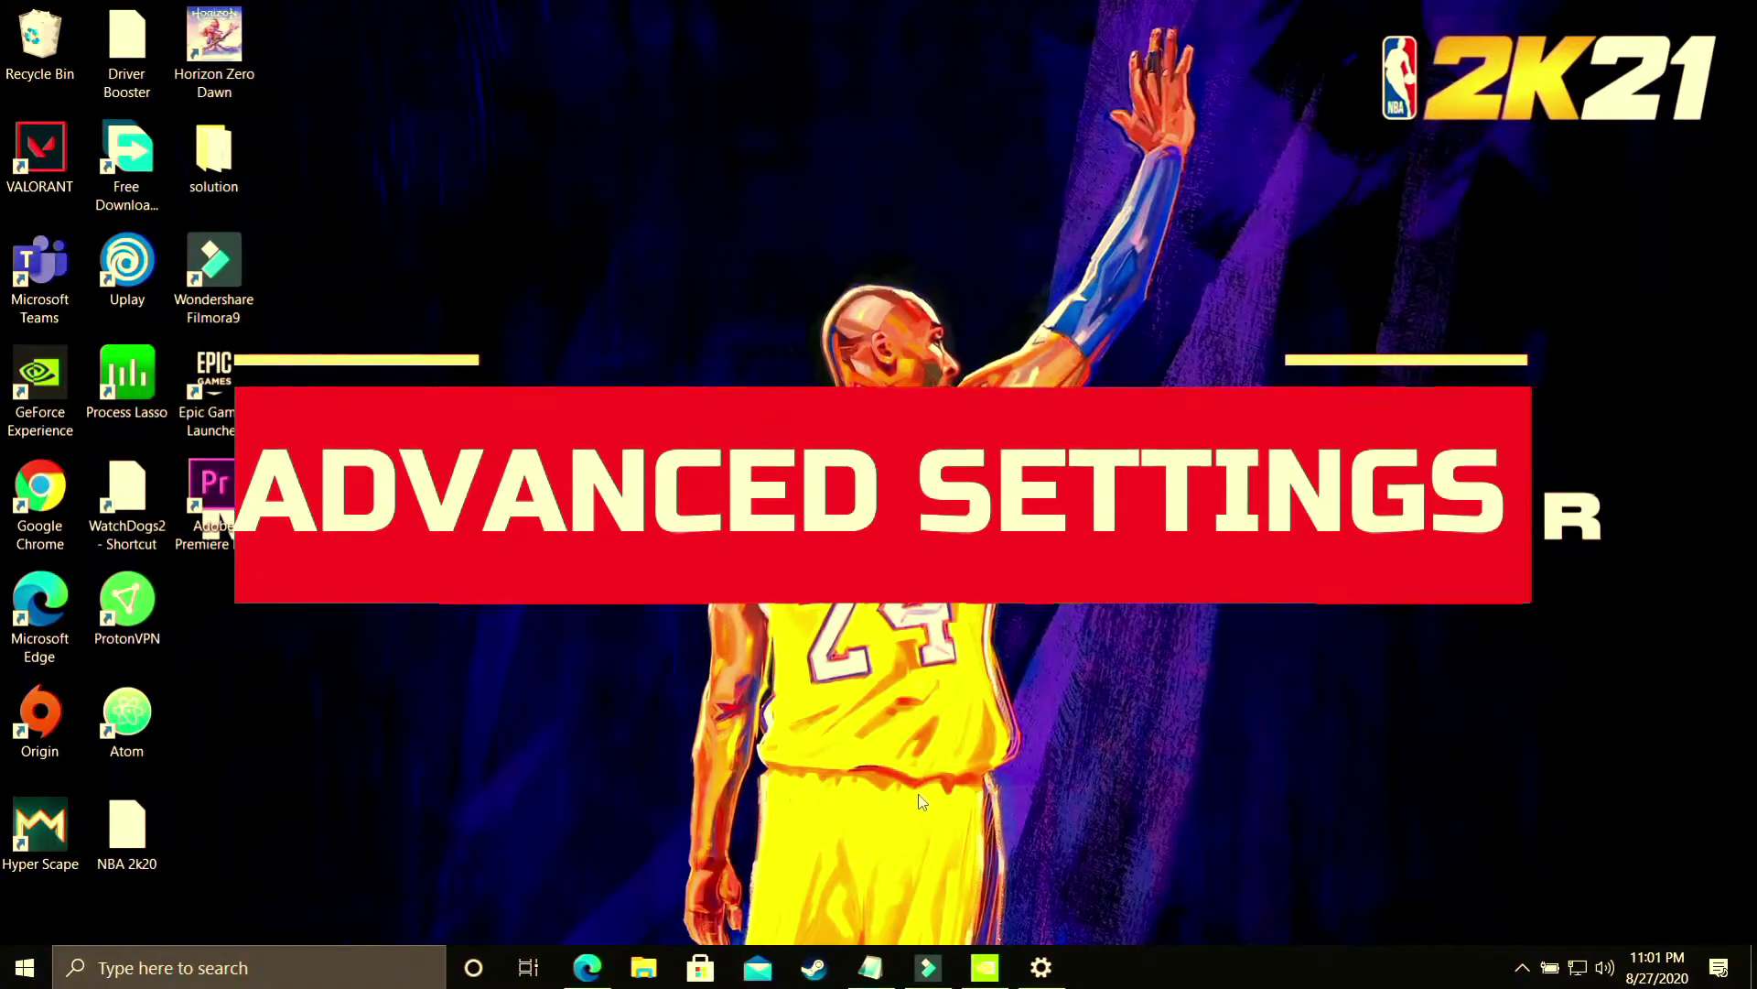
# Step: Open the Performance Options through This PC's advanced system settings and apply Adjust for best performance to the visual effects
pyautogui.click(644, 968)
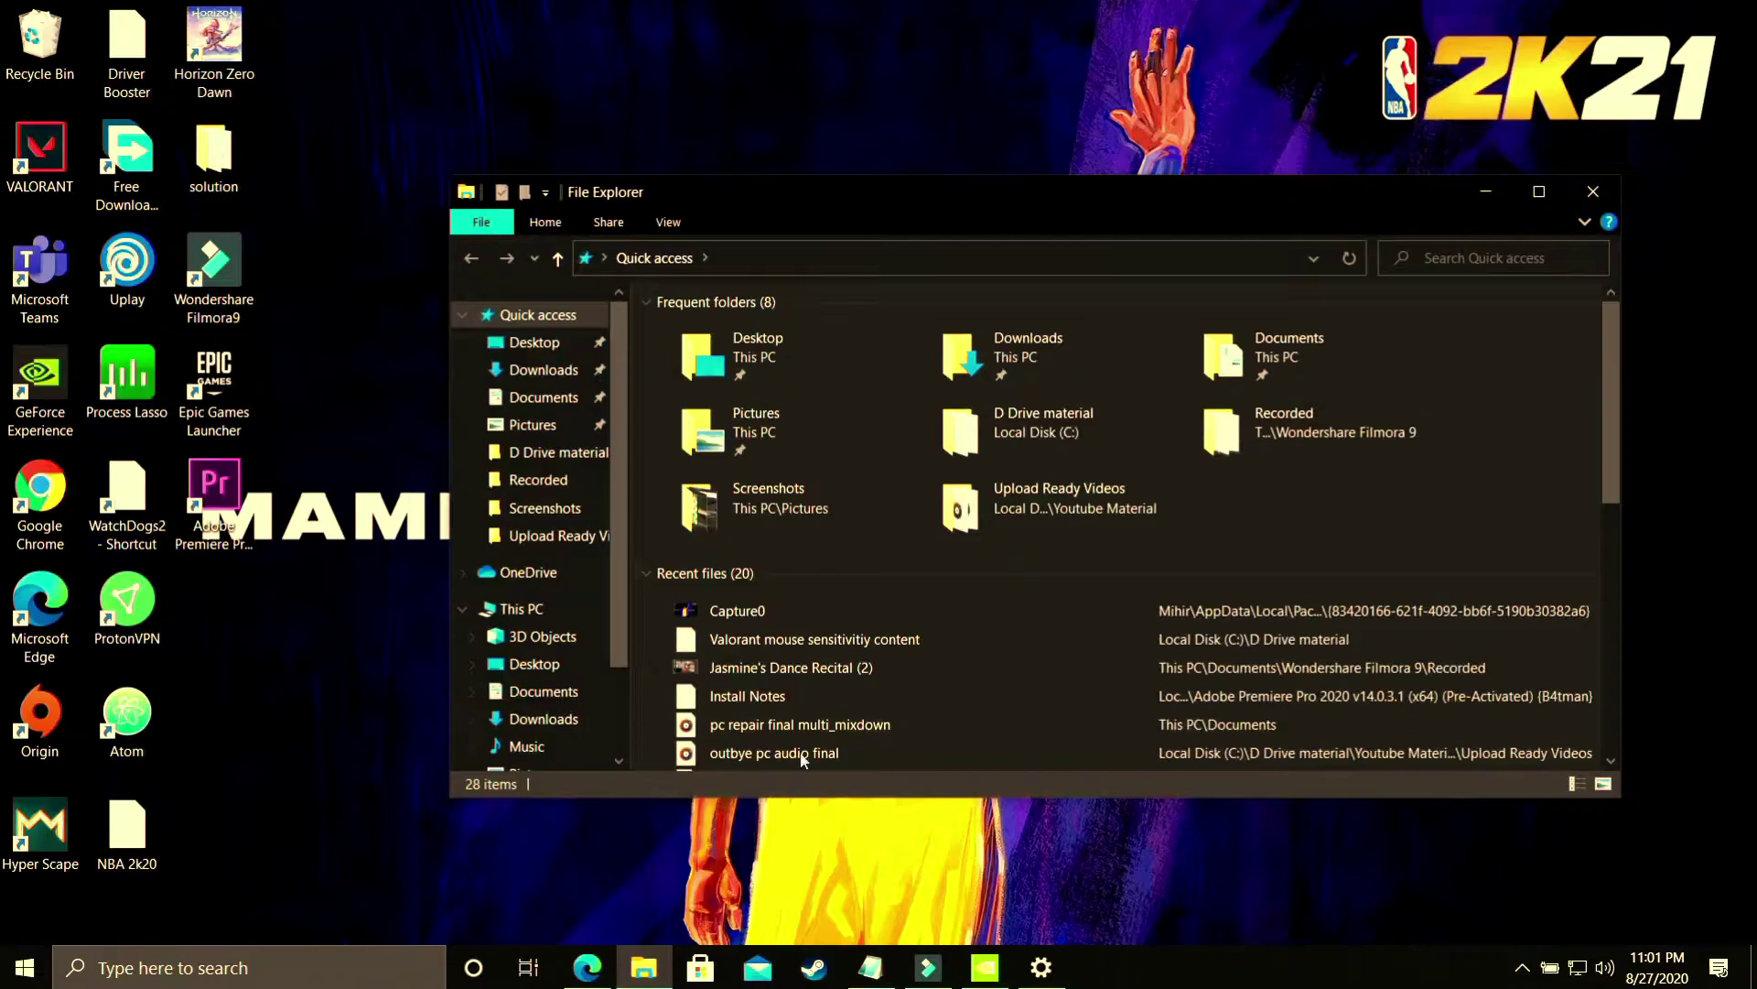
pyautogui.rightClick(546, 612)
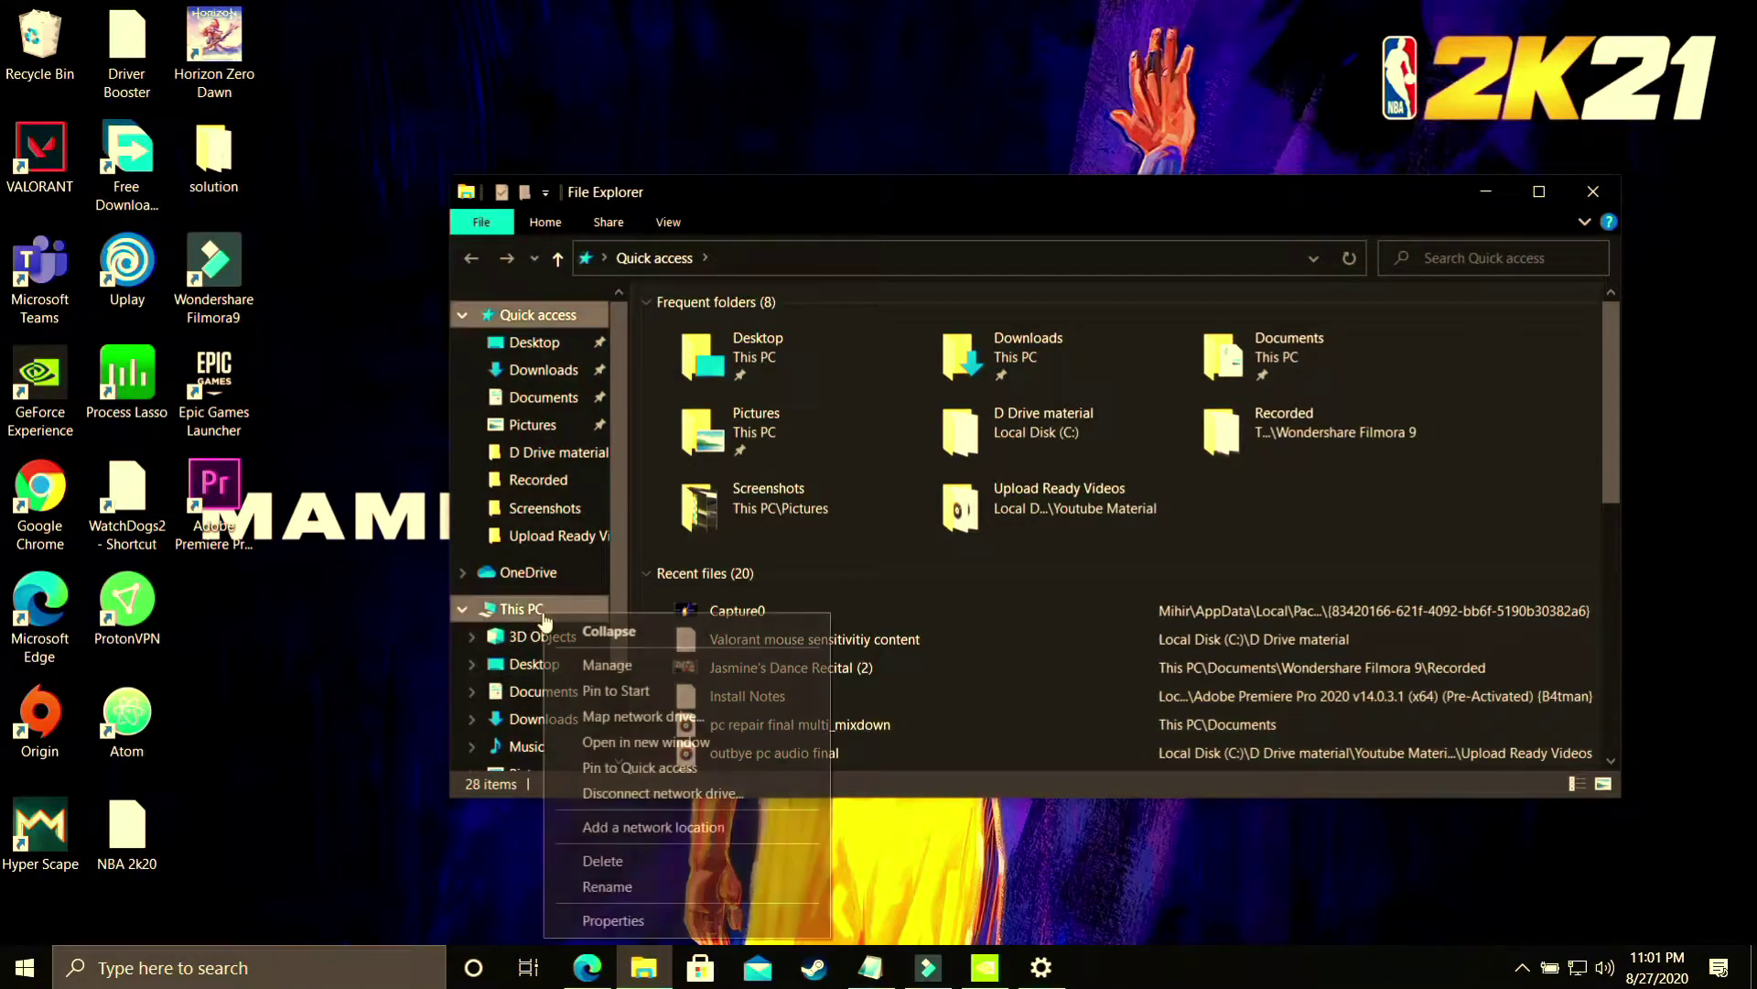
pyautogui.click(616, 923)
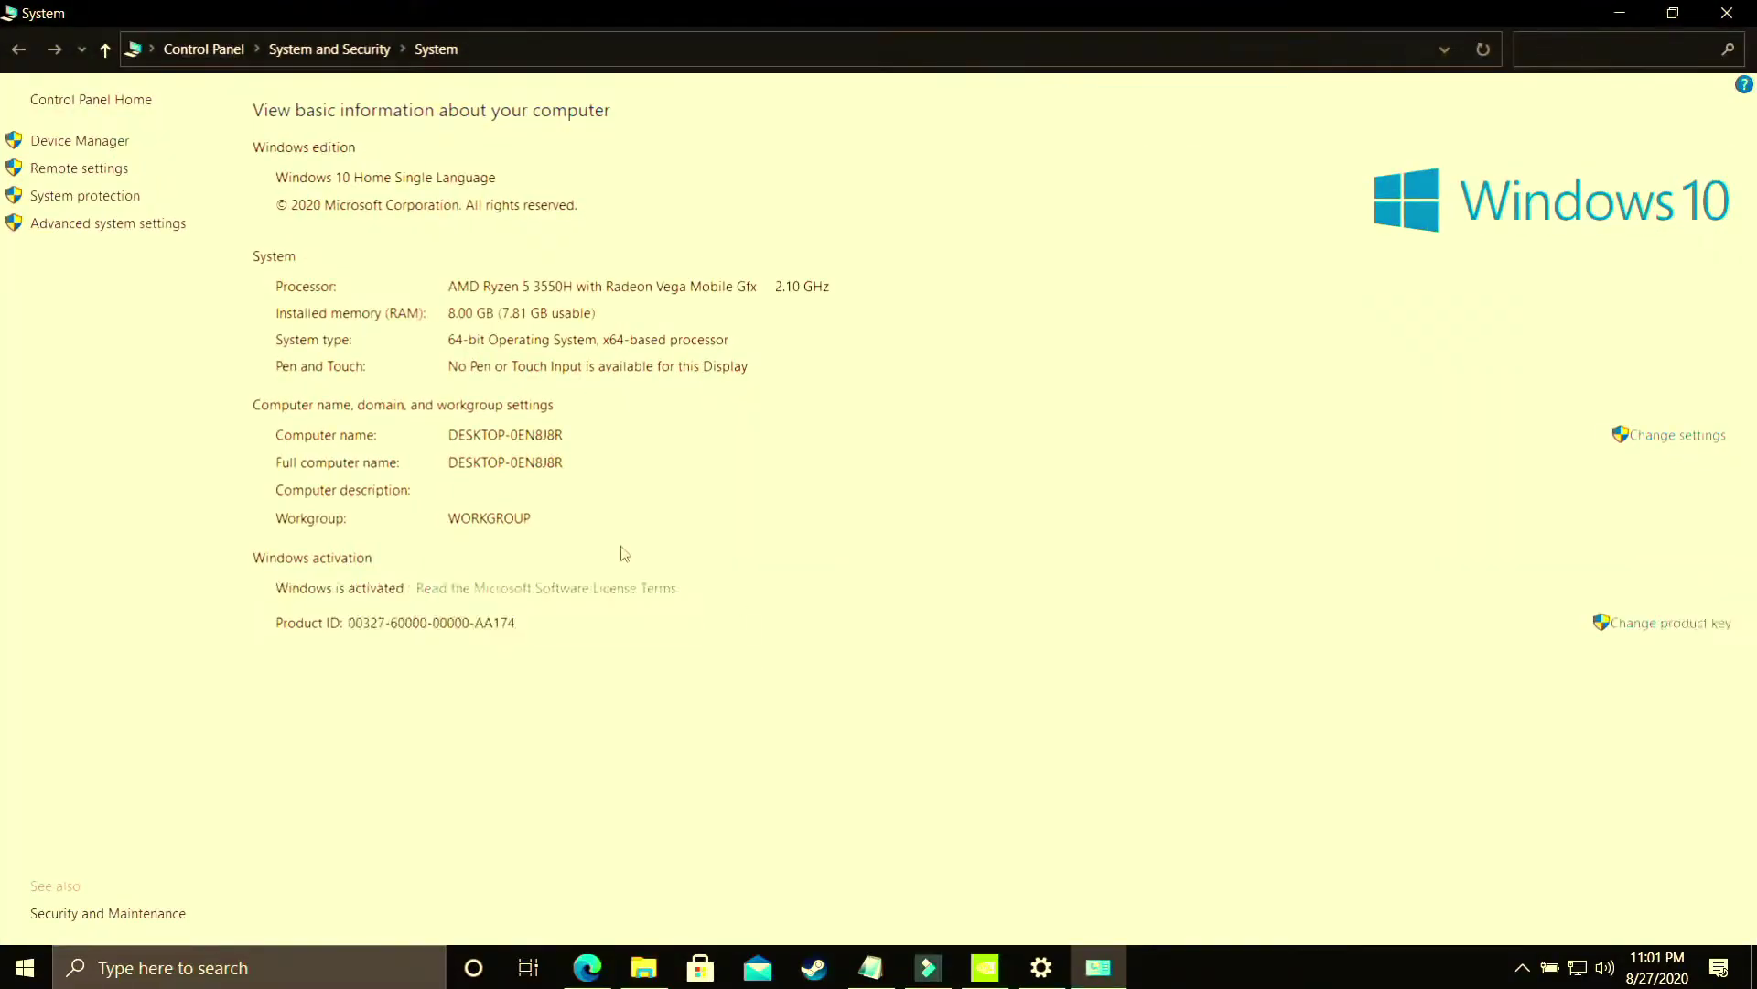
pyautogui.click(123, 229)
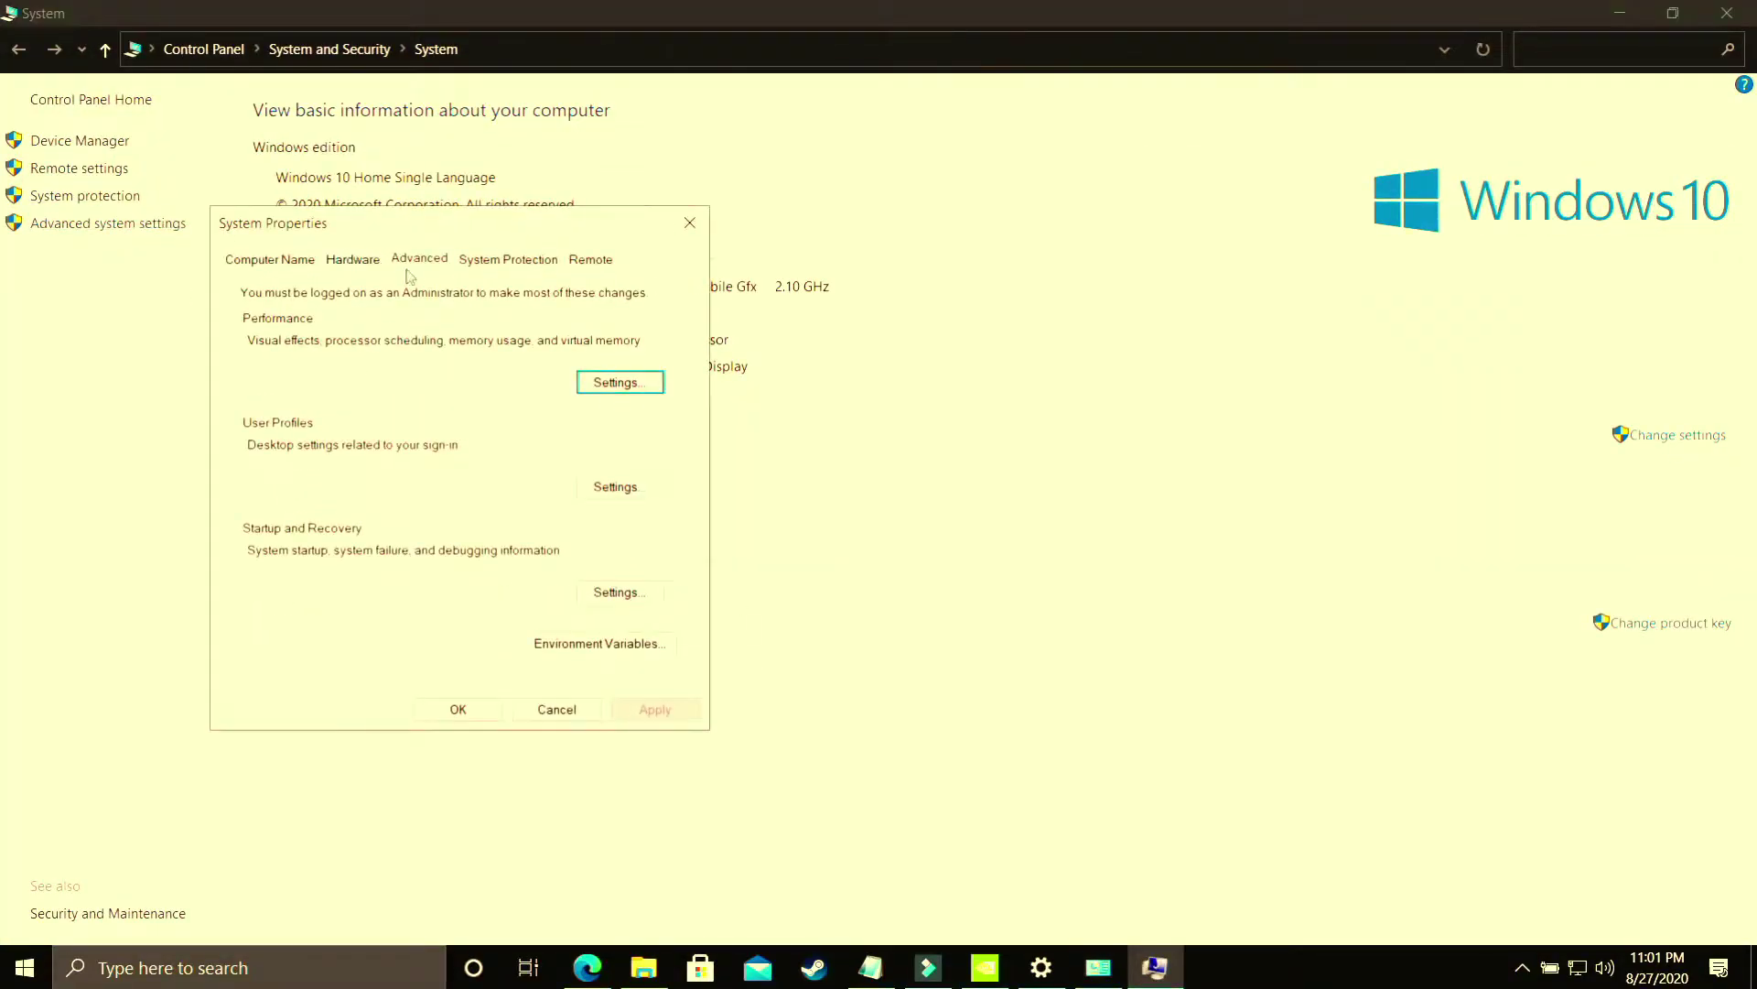
pyautogui.click(612, 385)
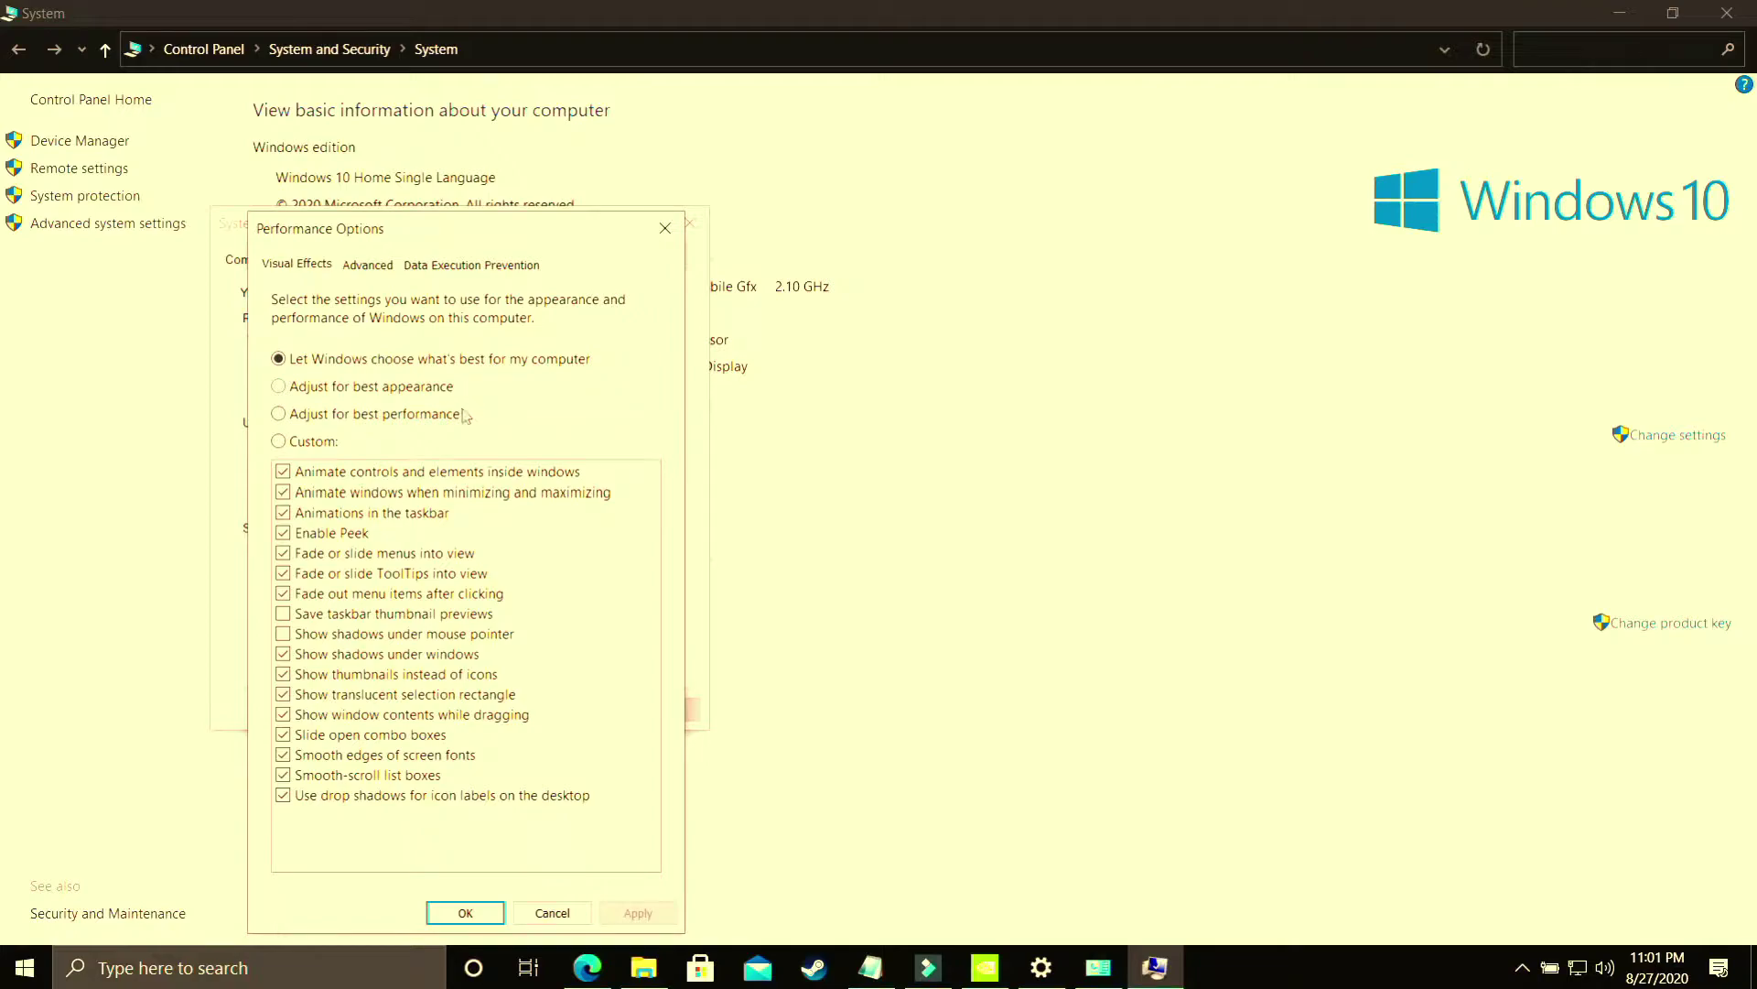
pyautogui.click(338, 418)
pyautogui.click(633, 914)
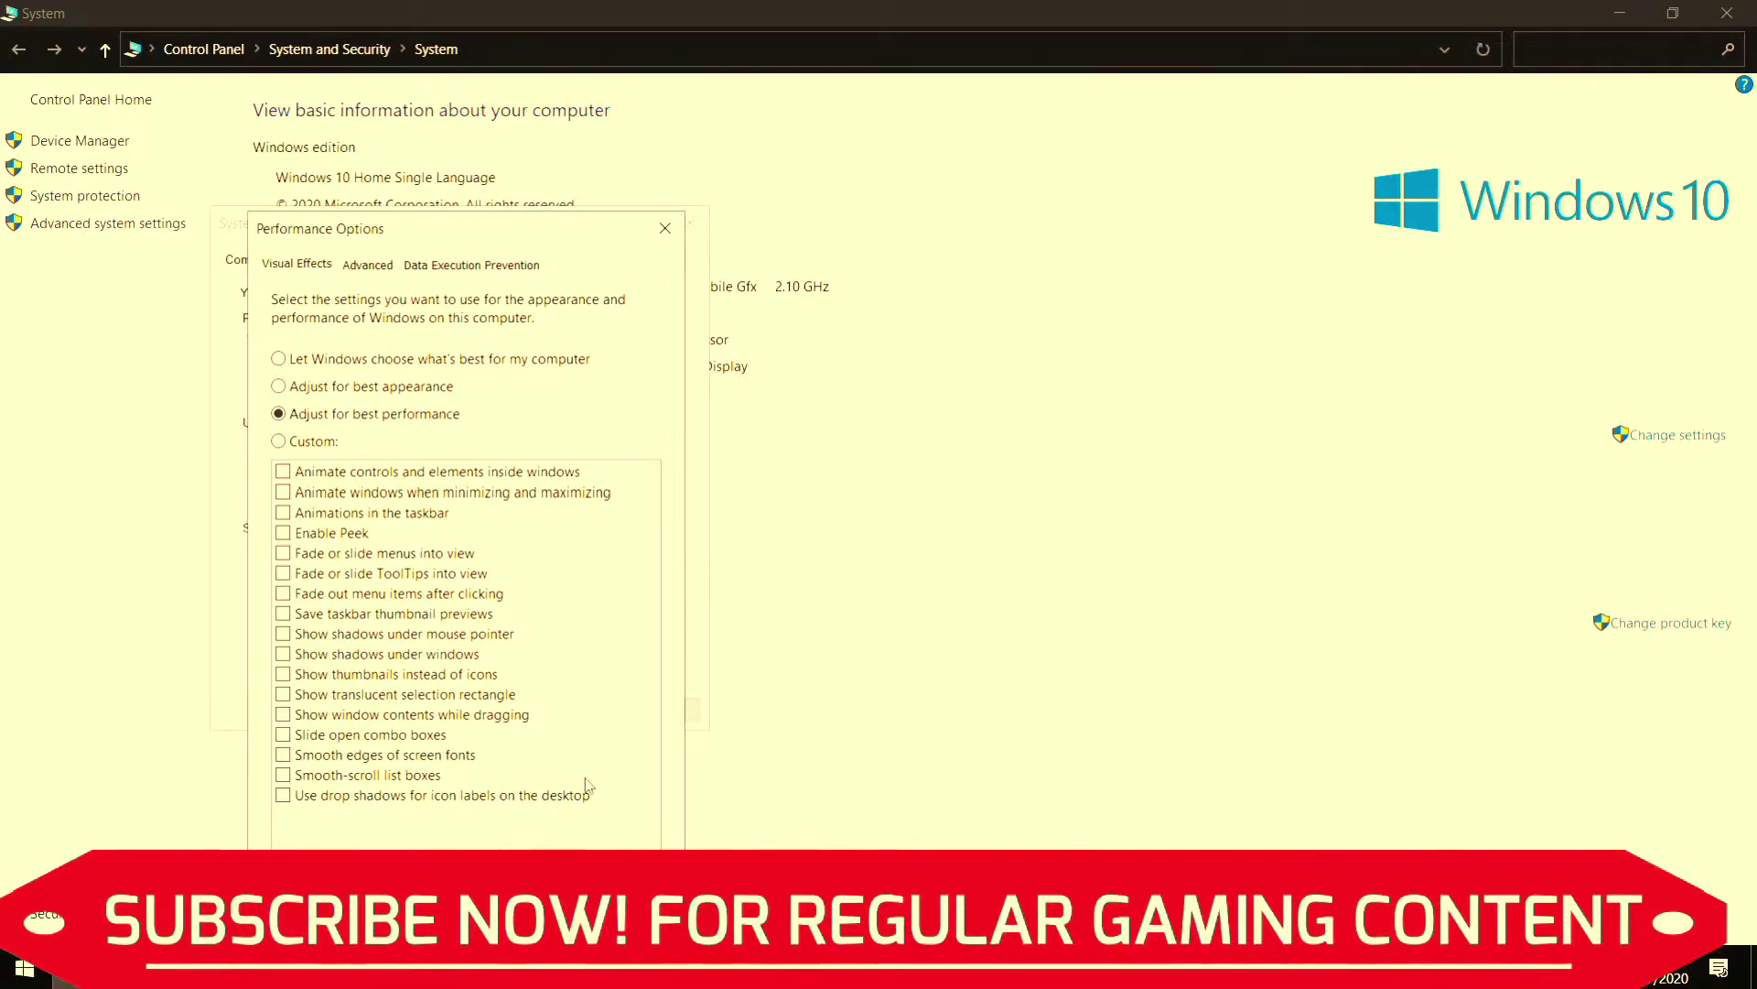
# Step: Set the advanced processor scheduling to adjust for best performance of Programs
pyautogui.click(368, 265)
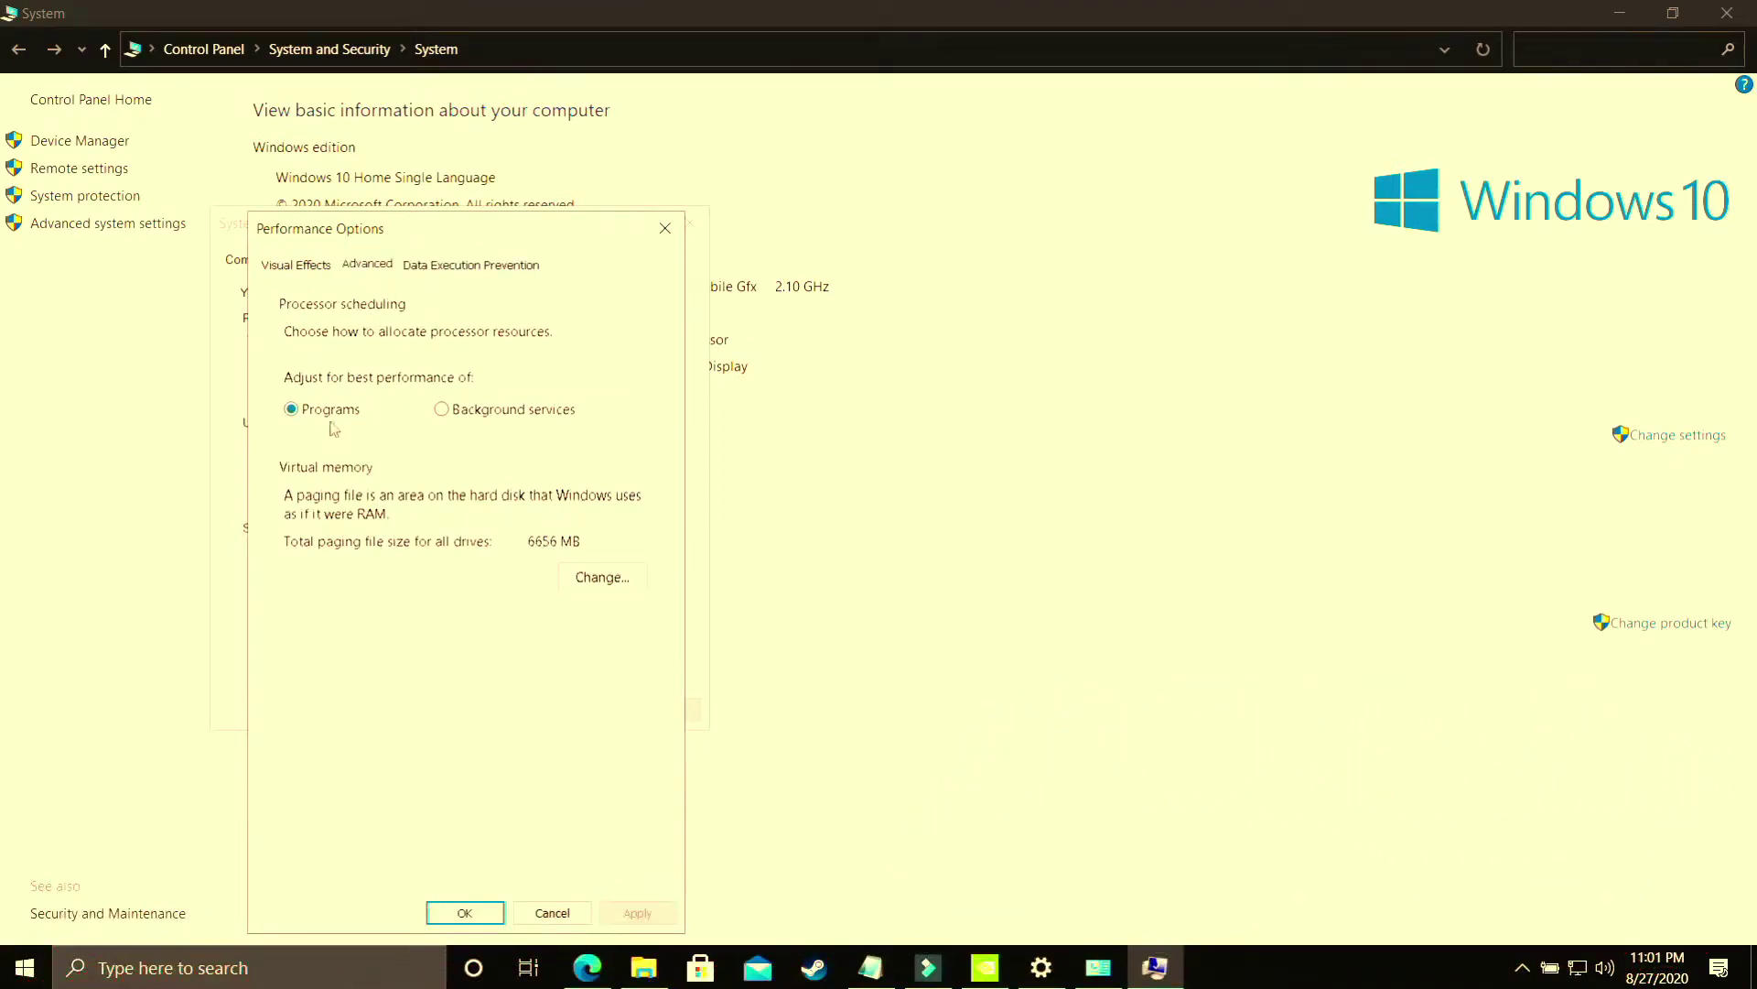
pyautogui.click(460, 414)
pyautogui.click(340, 408)
# Step: Turn off automatic paging file management in Virtual Memory and give drive C: a custom initial size of 1896 MB
pyautogui.click(597, 579)
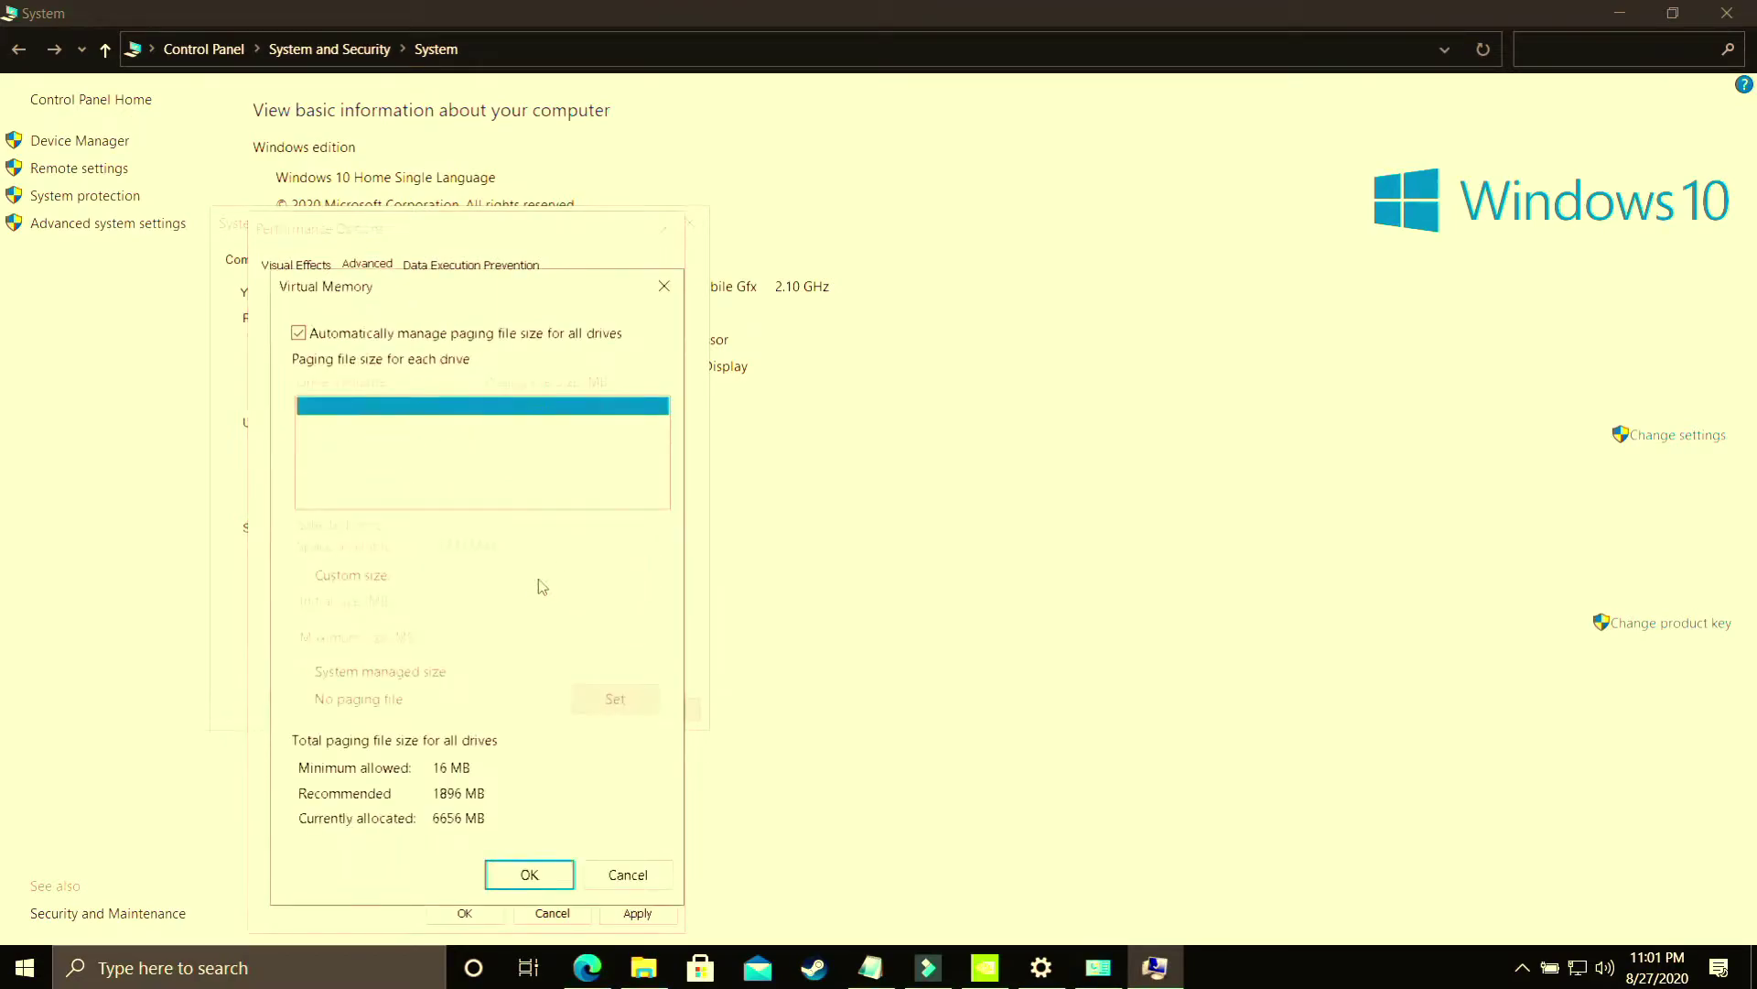
pyautogui.click(298, 335)
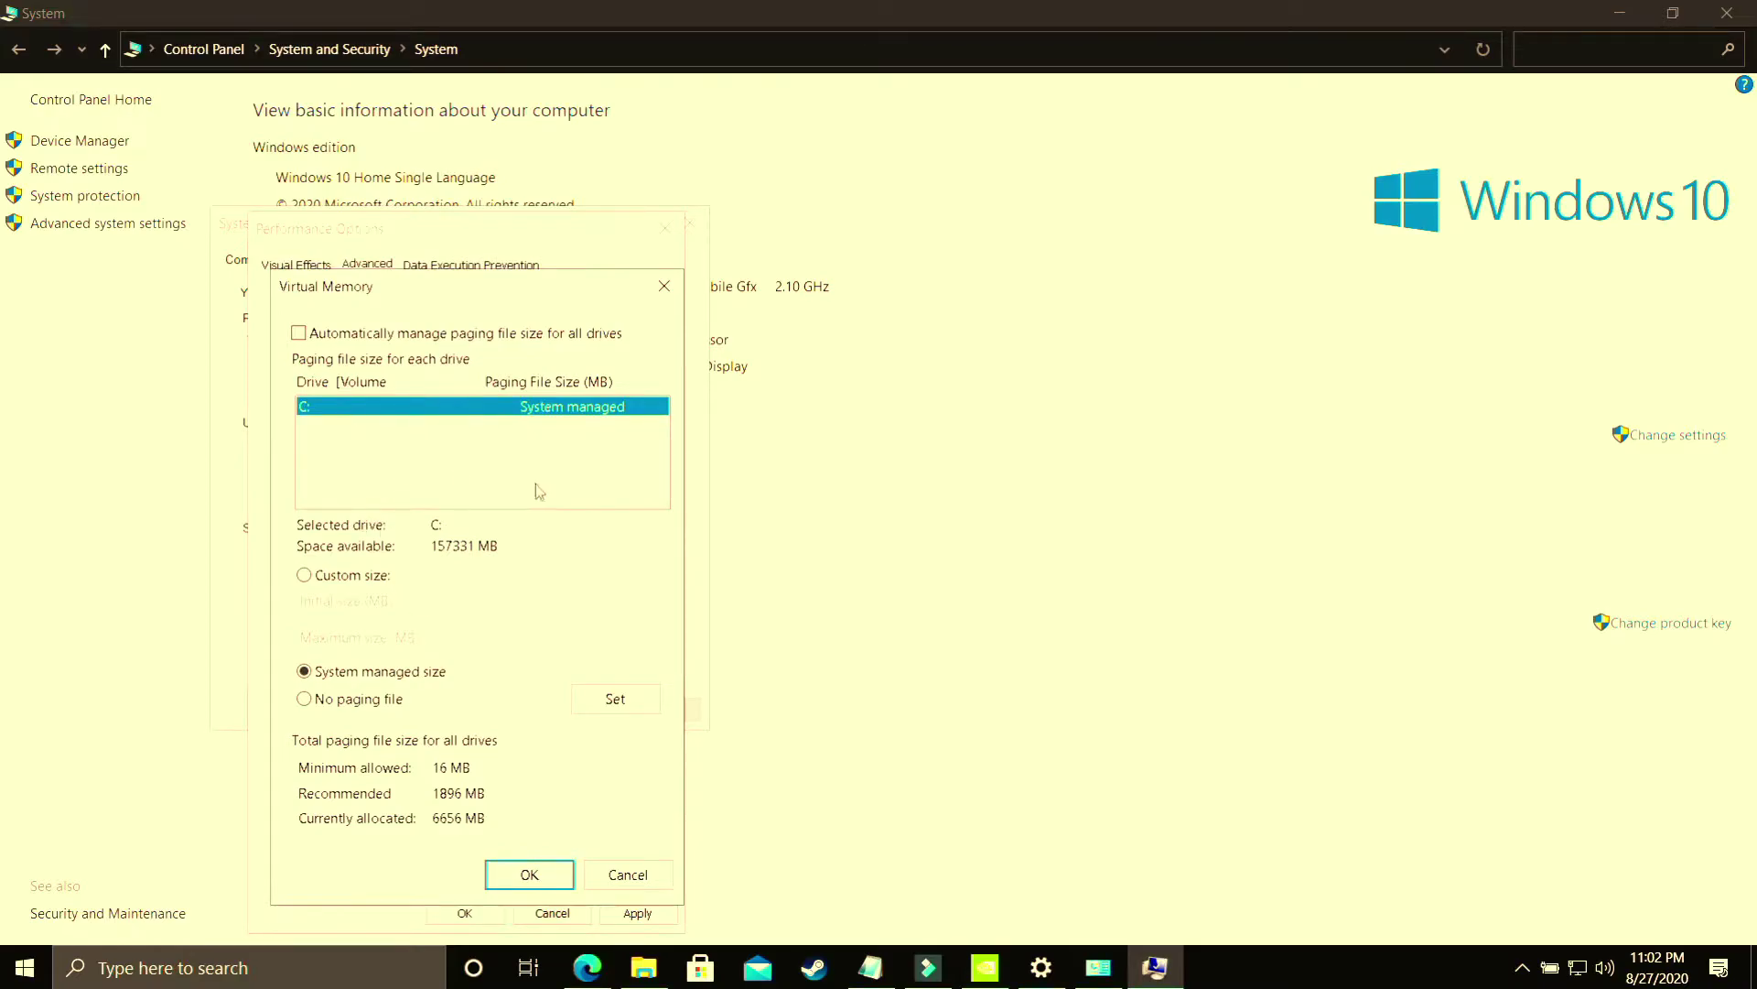
pyautogui.click(369, 577)
pyautogui.click(473, 600)
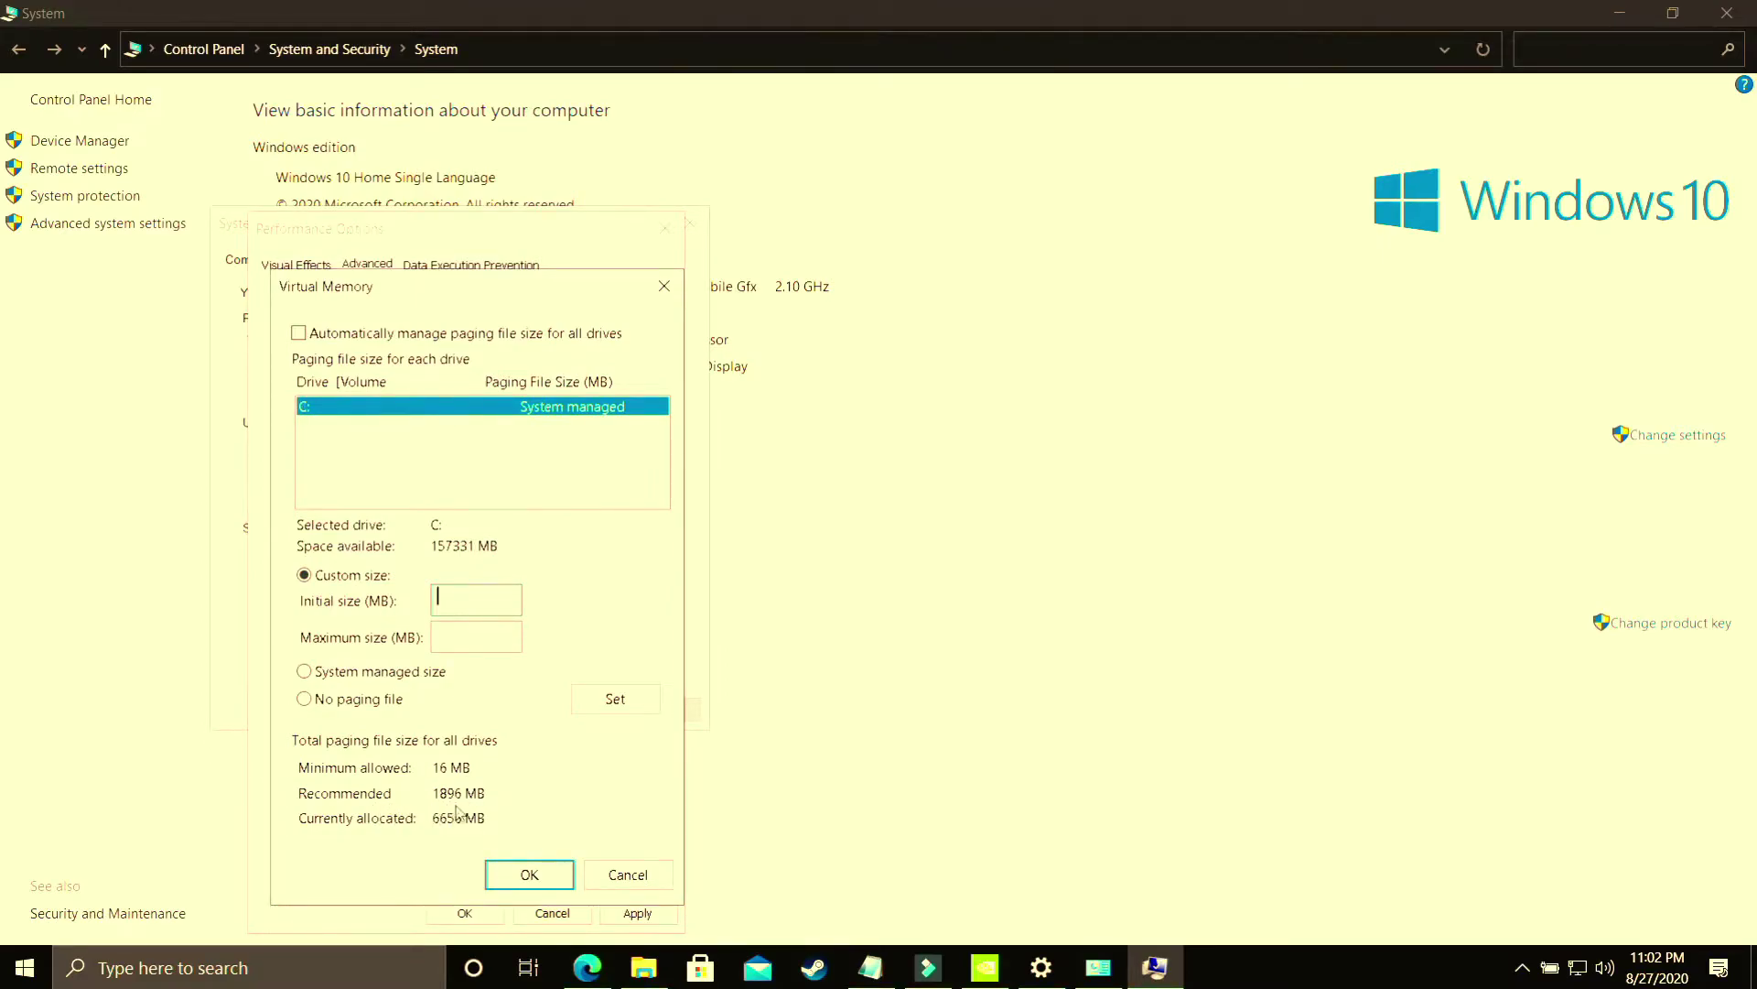
pyautogui.write('1896')
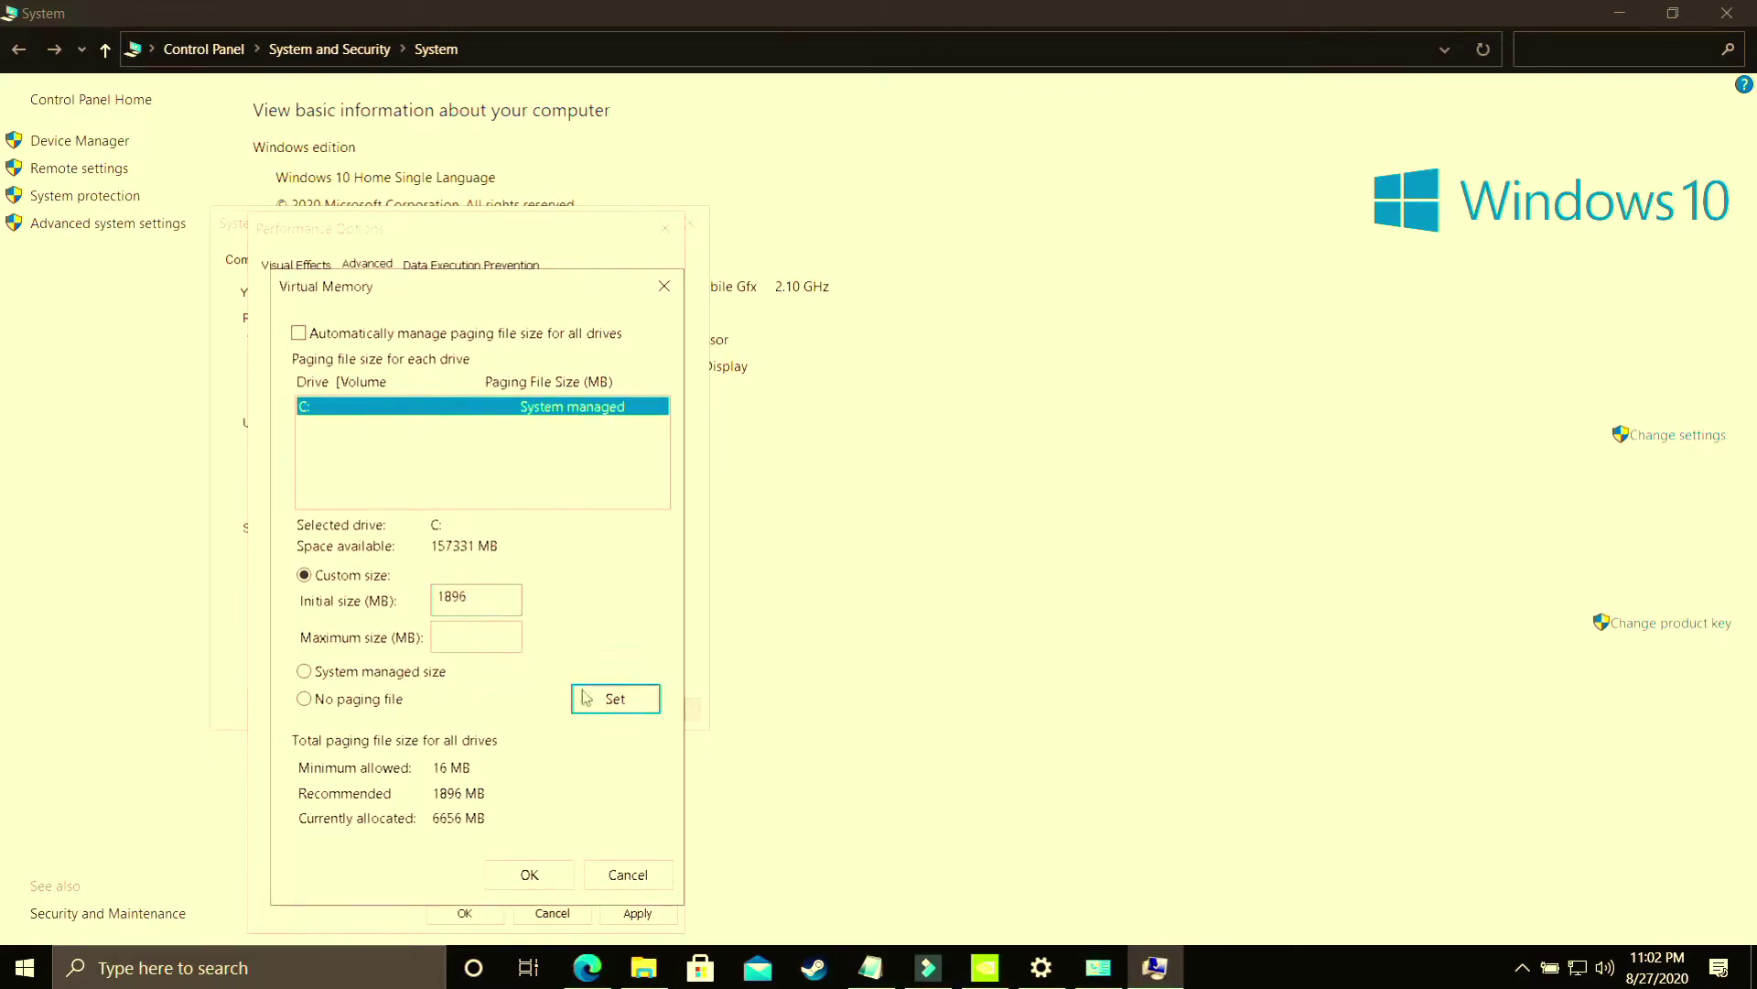
pyautogui.click(484, 629)
# Step: Open Calculator and place its window beside the Virtual Memory dialog
pyautogui.click(176, 967)
pyautogui.write('calcu')
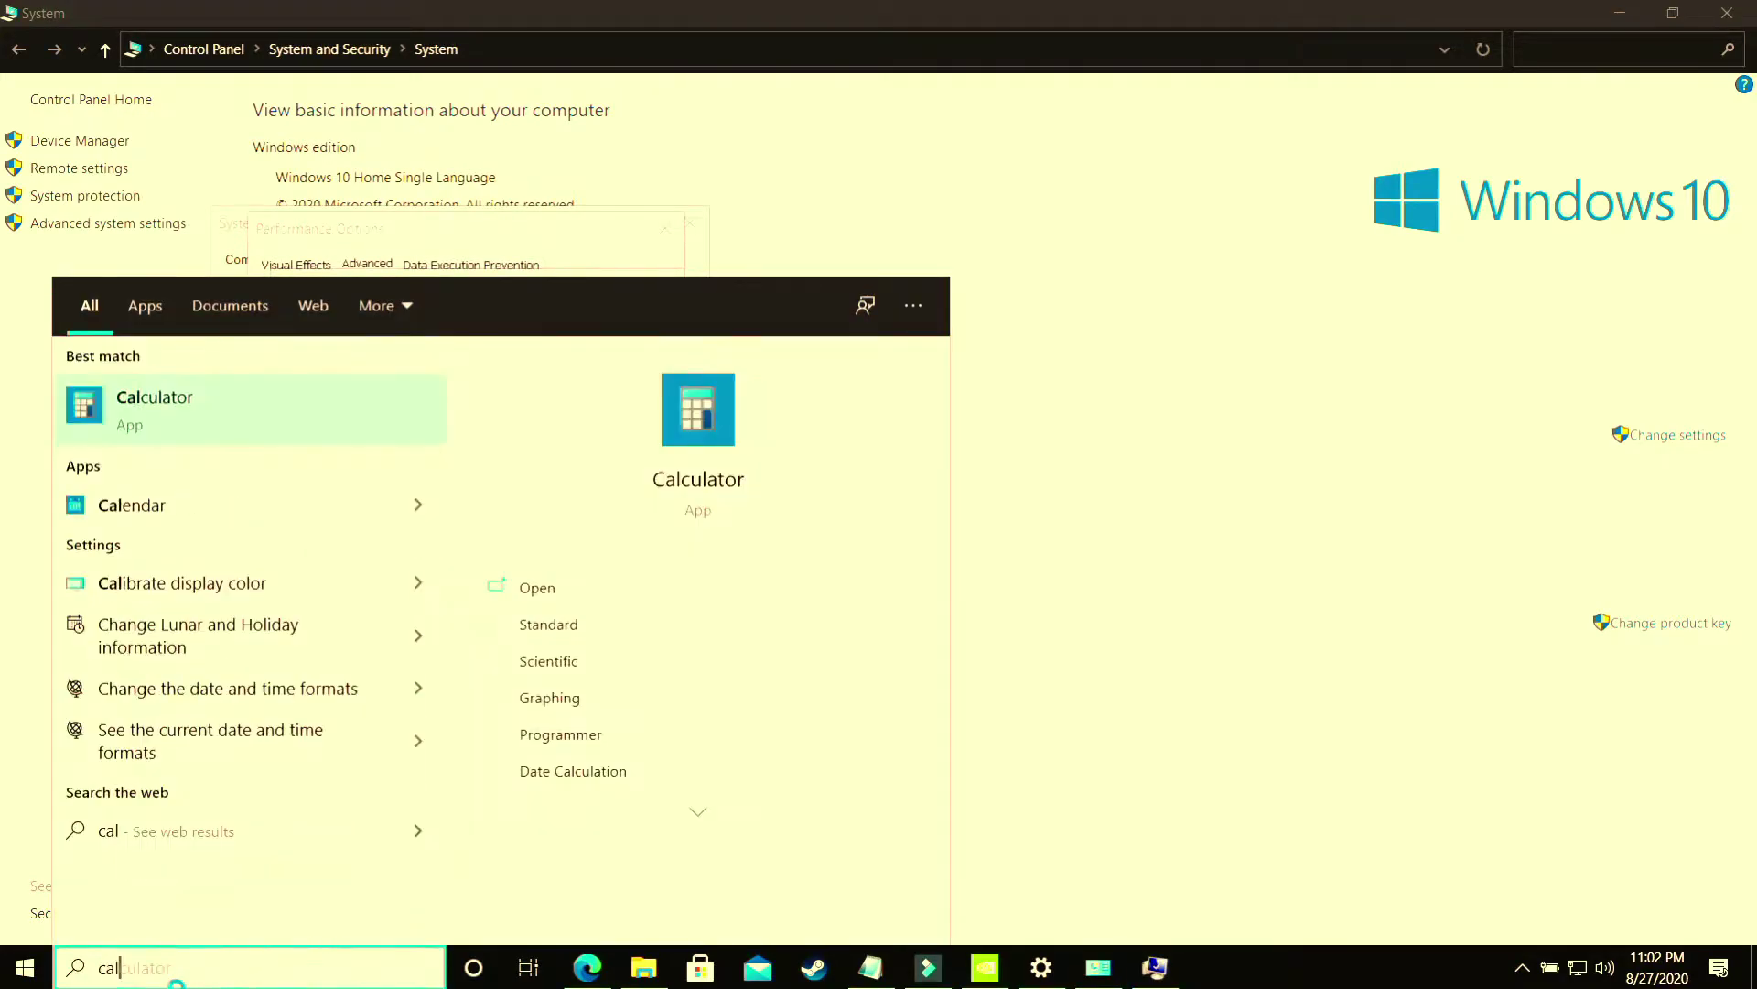
pyautogui.click(172, 426)
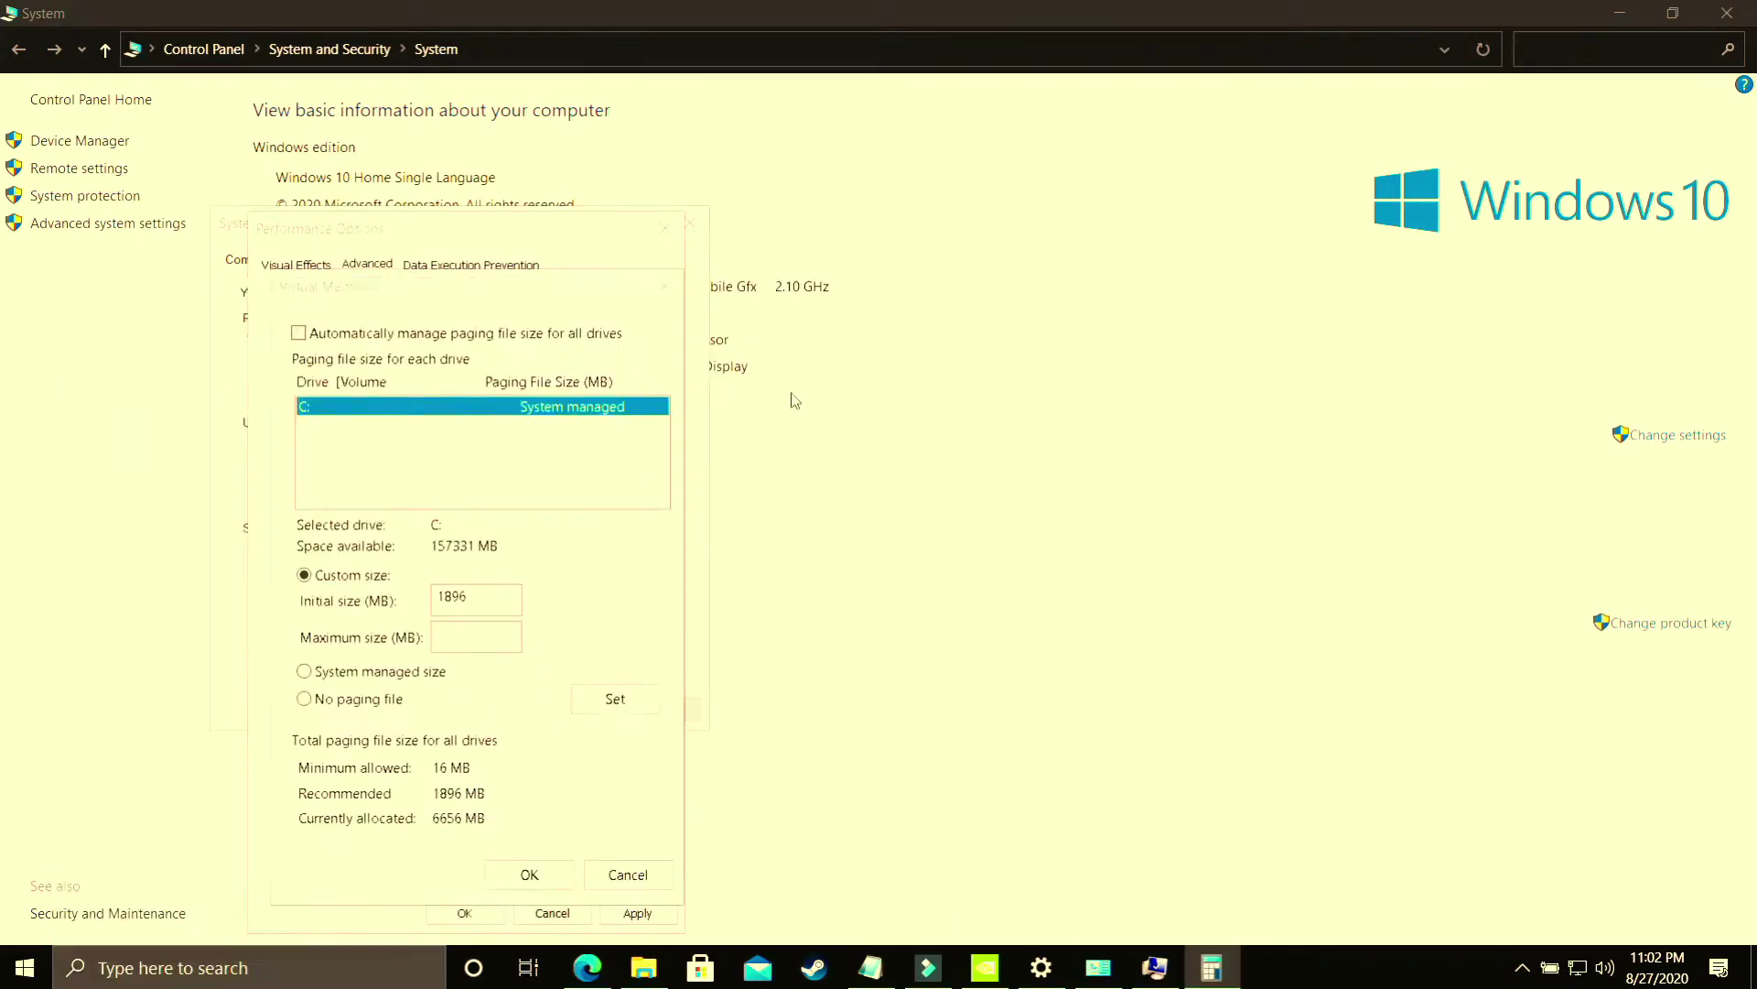
pyautogui.moveTo(219, 47); pyautogui.dragTo(1077, 209)
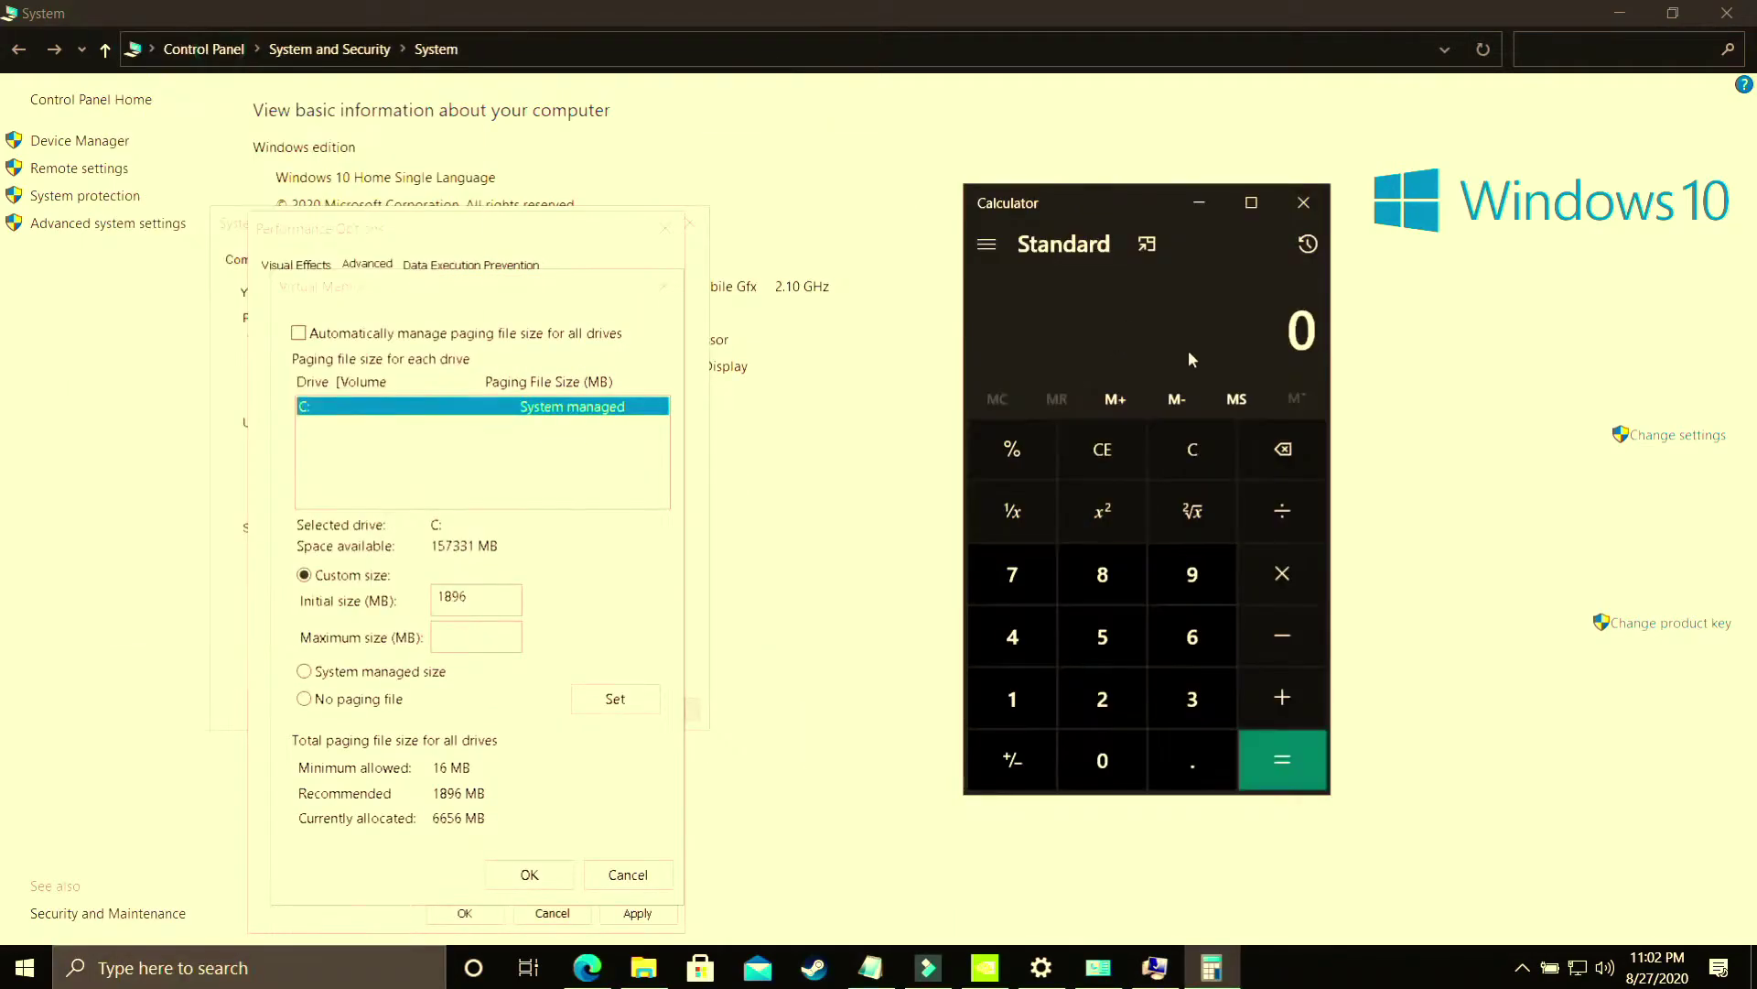
# Step: Calculate 8 × 1024 in Calculator and set the paging file's maximum size for drive C: to 8192 MB
pyautogui.write('8*10')
pyautogui.write('24')
pyautogui.press('Return')
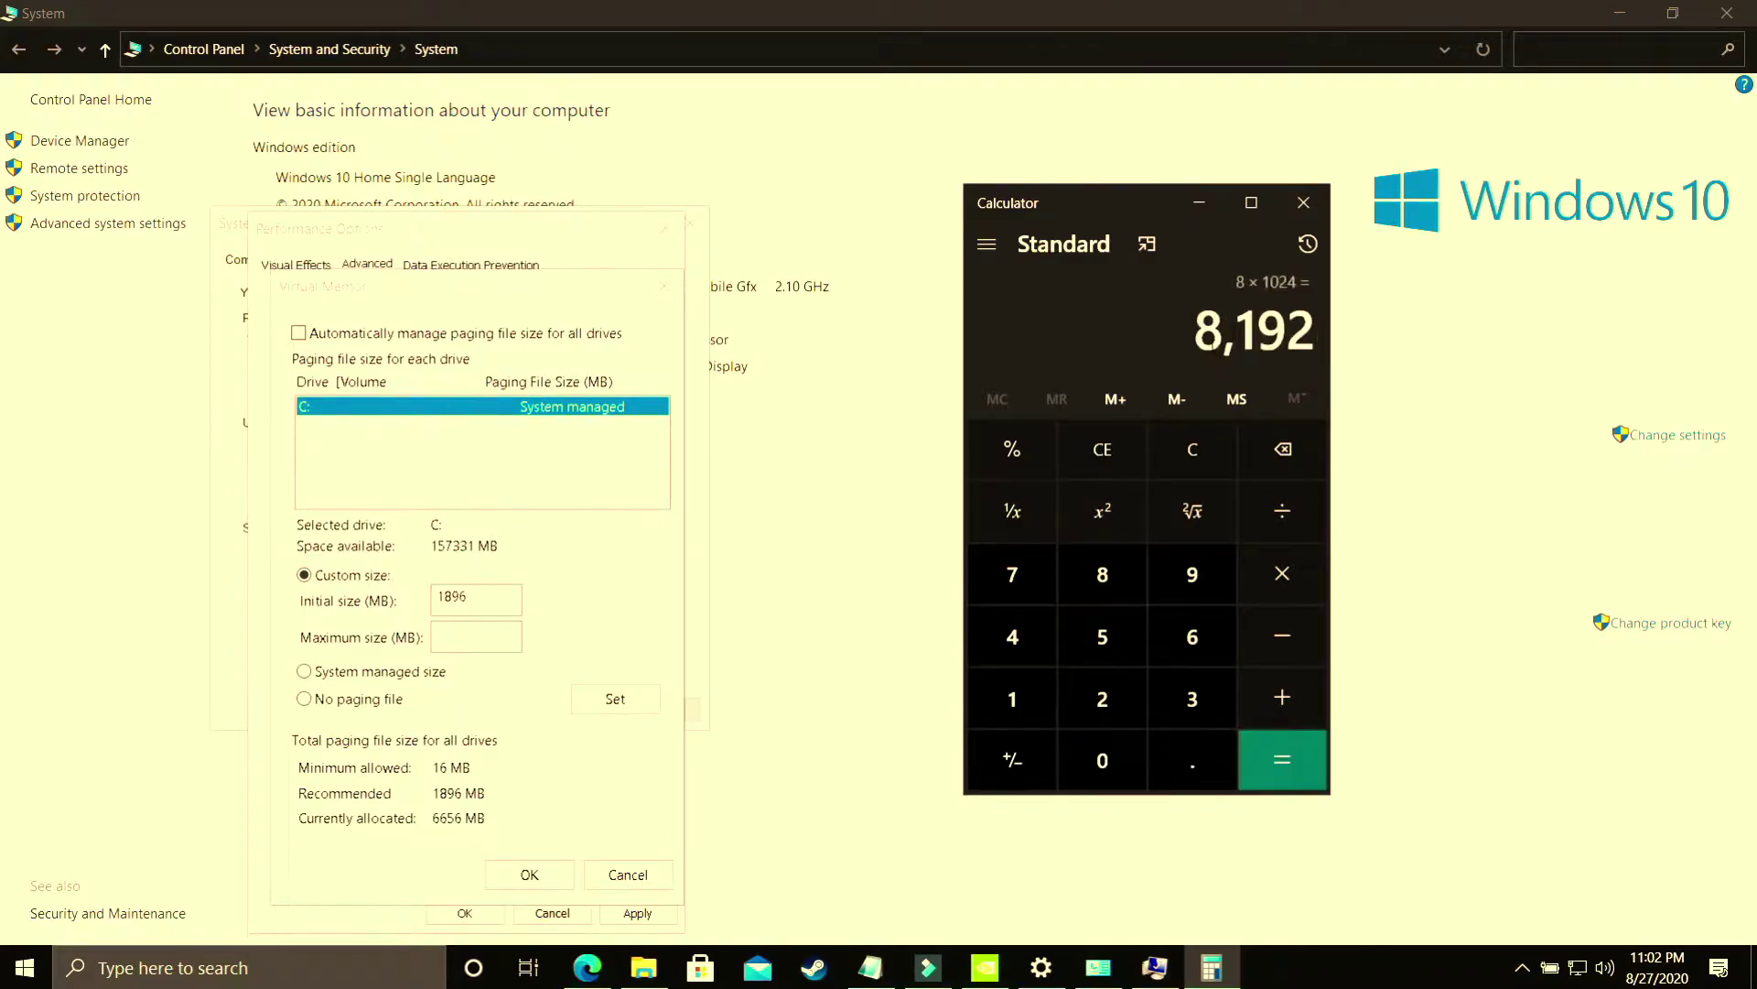
pyautogui.click(463, 636)
pyautogui.write('819')
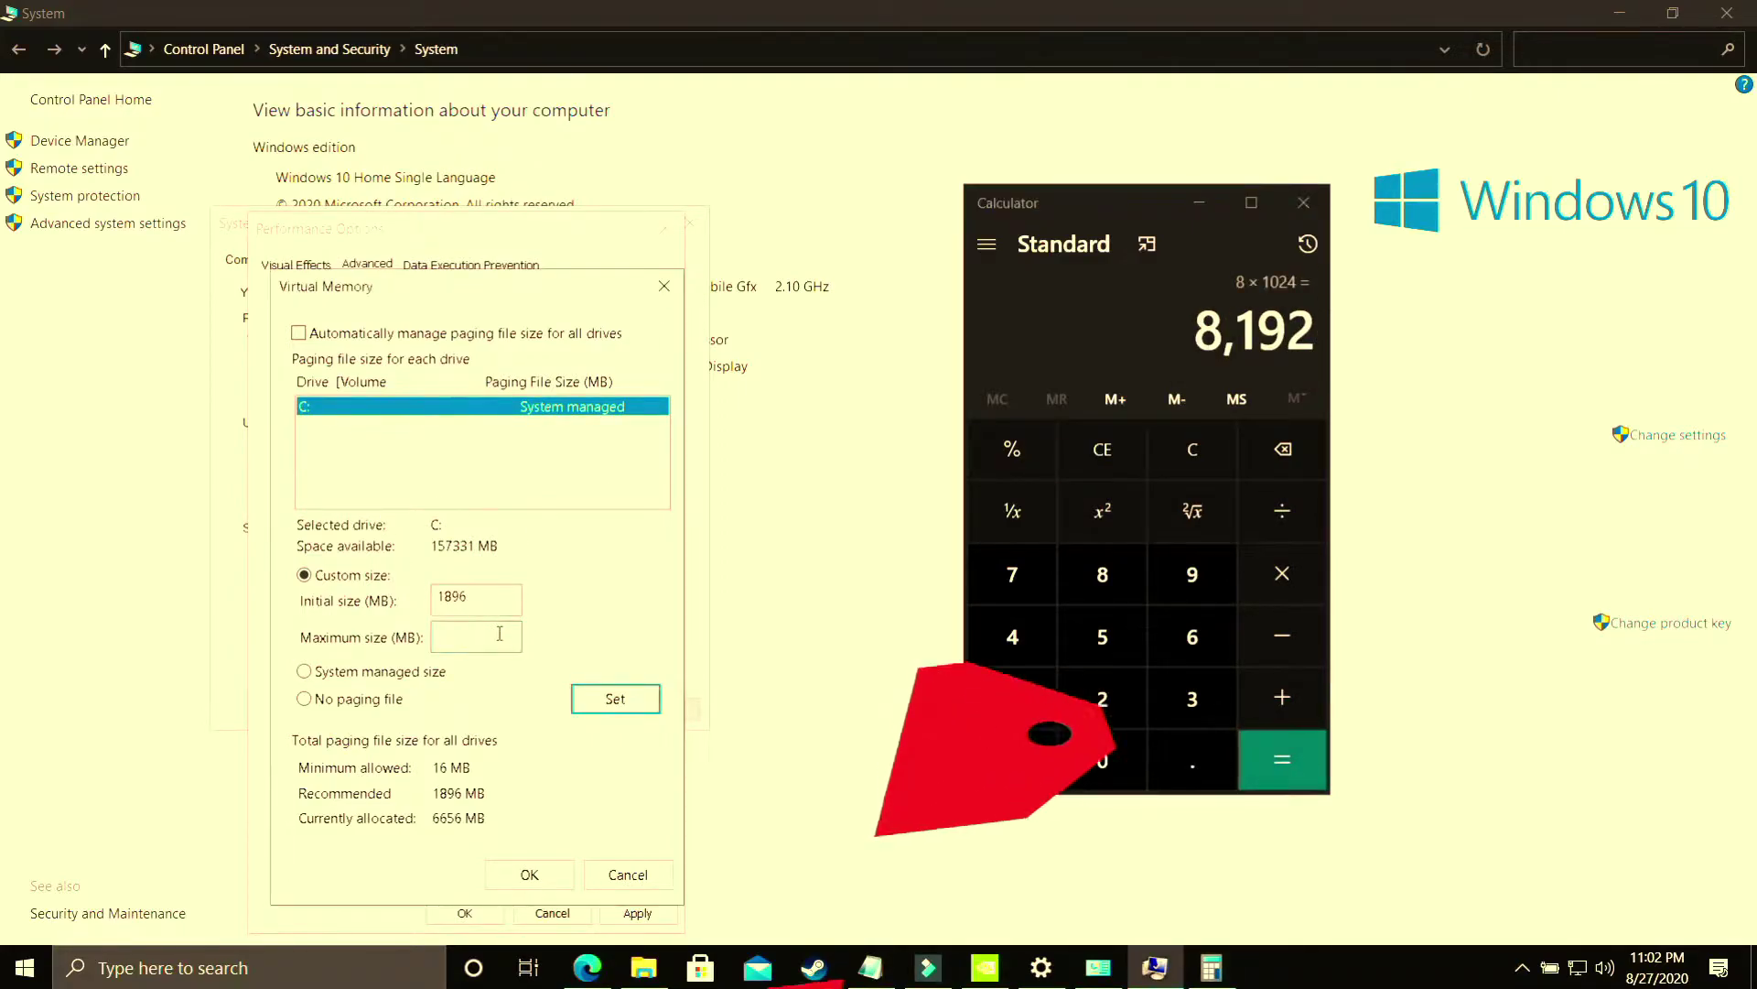
pyautogui.write('2')
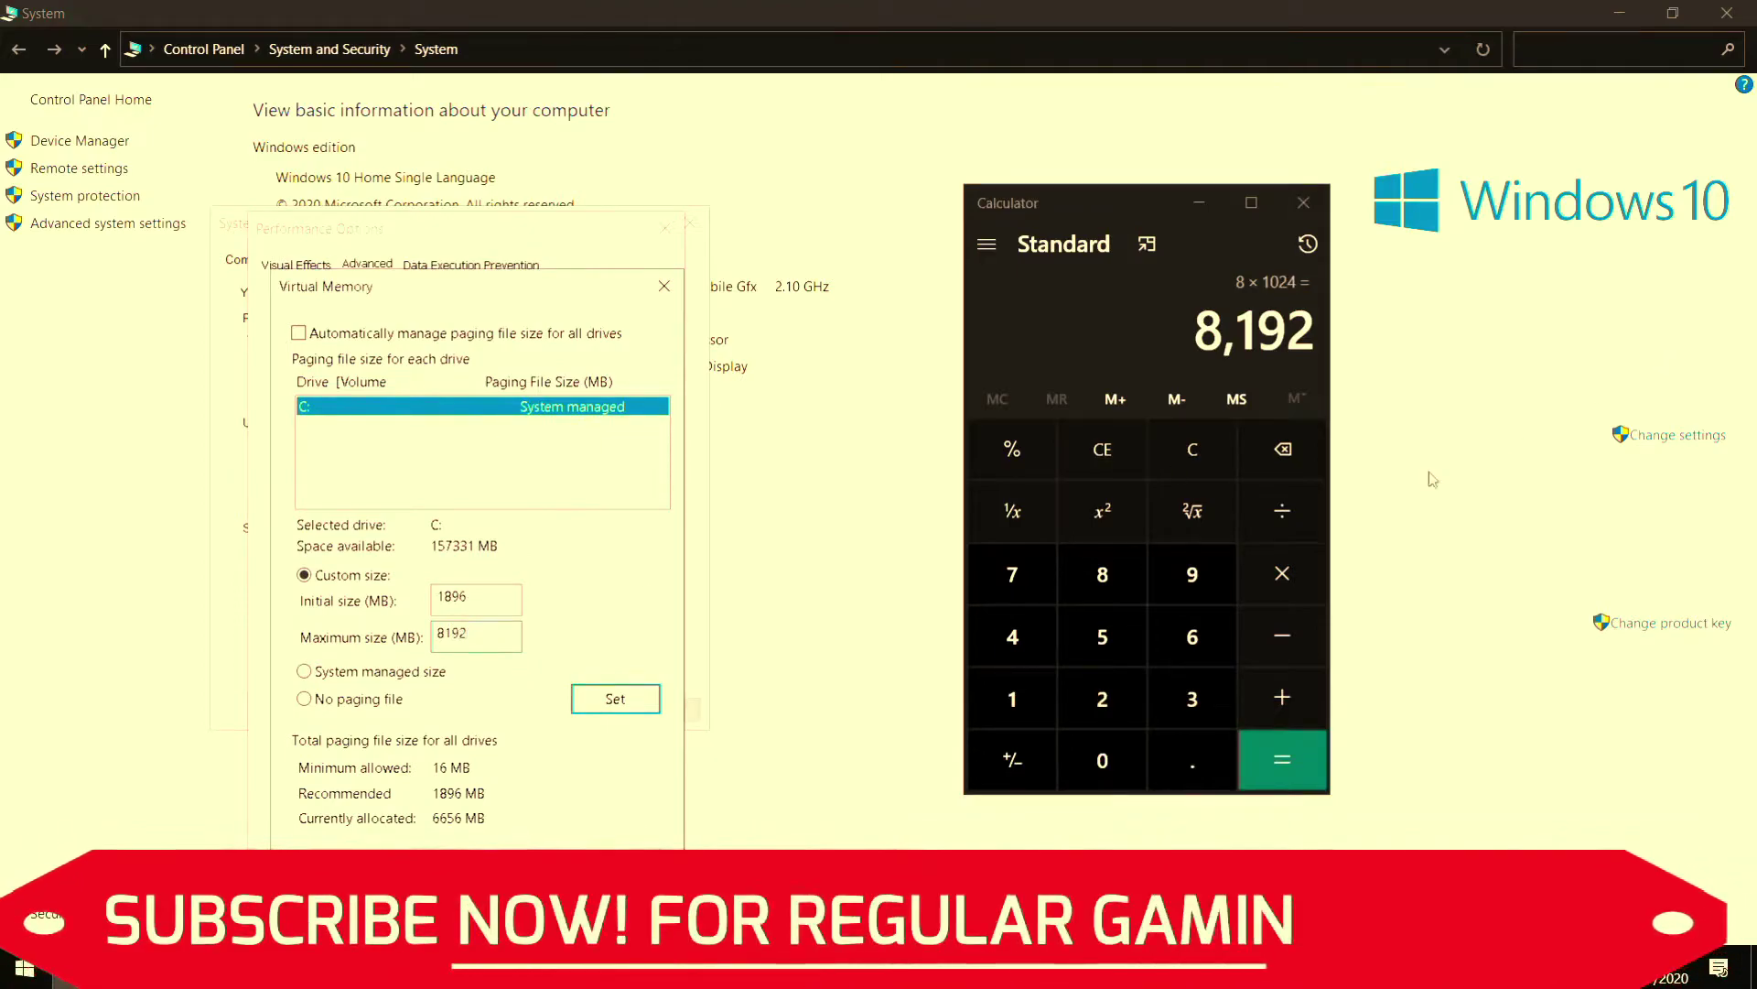
# Step: Calculate 16 × 1024 and 12 × 1024 as alternative maximum sizes, and close Calculator
pyautogui.click(1183, 453)
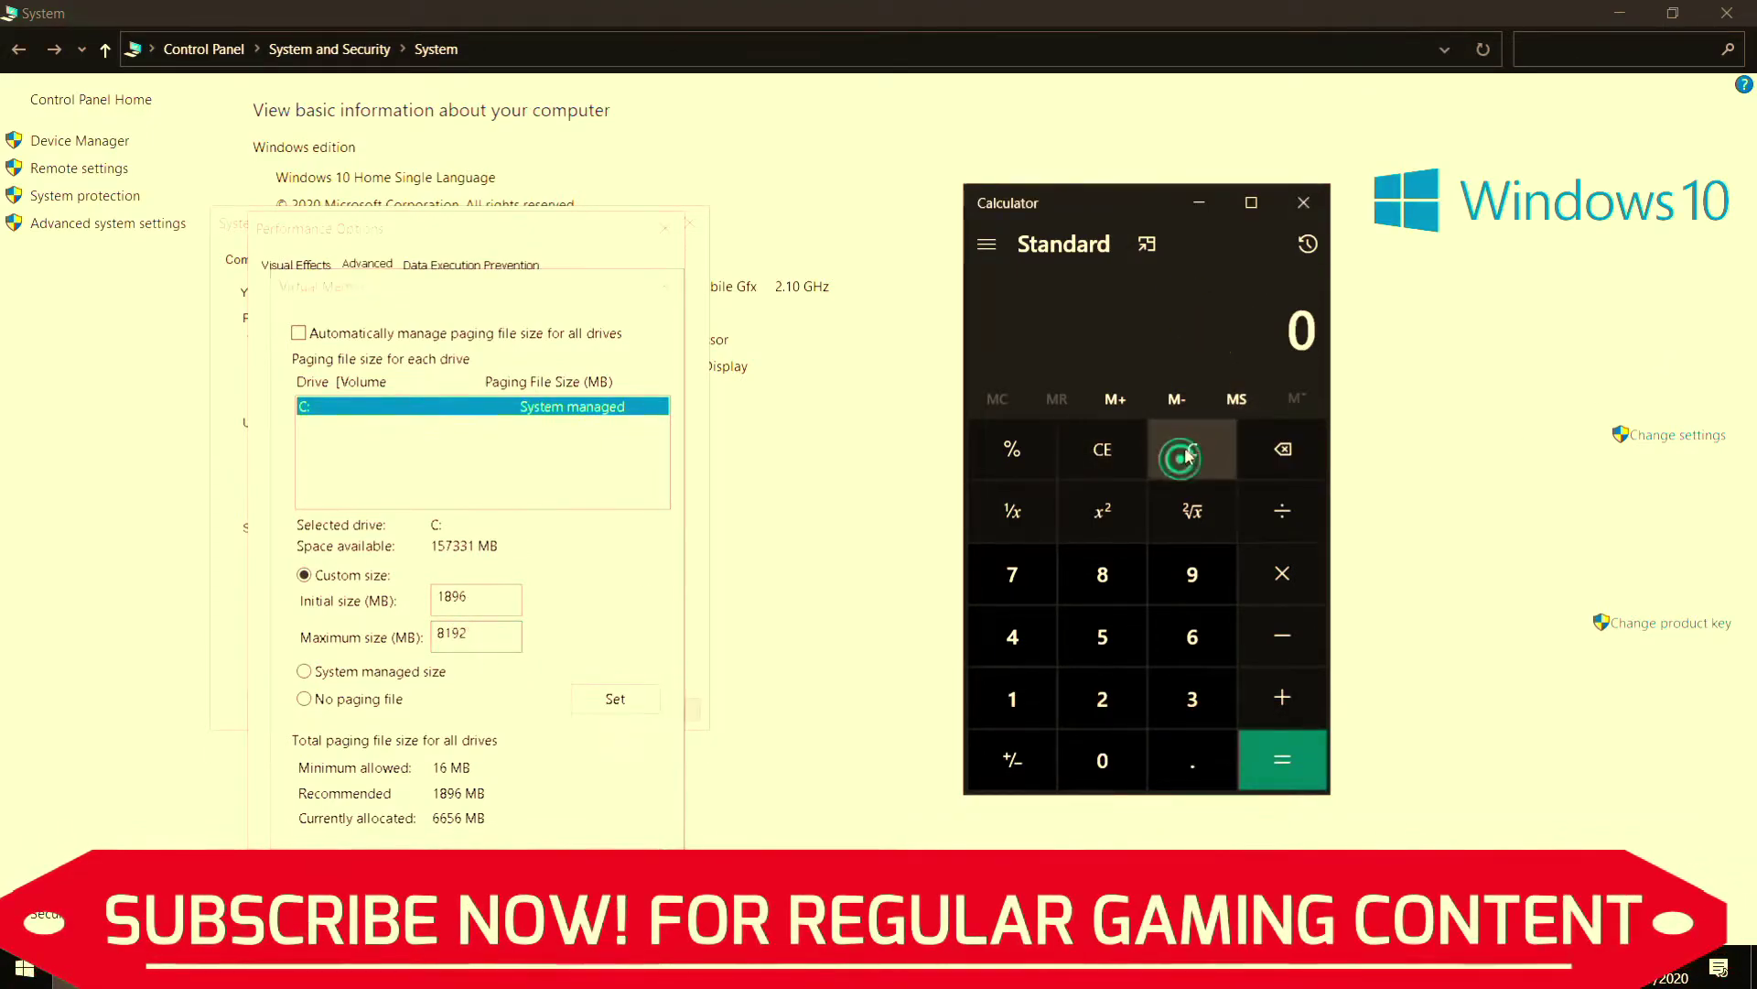
pyautogui.write('16*1024=')
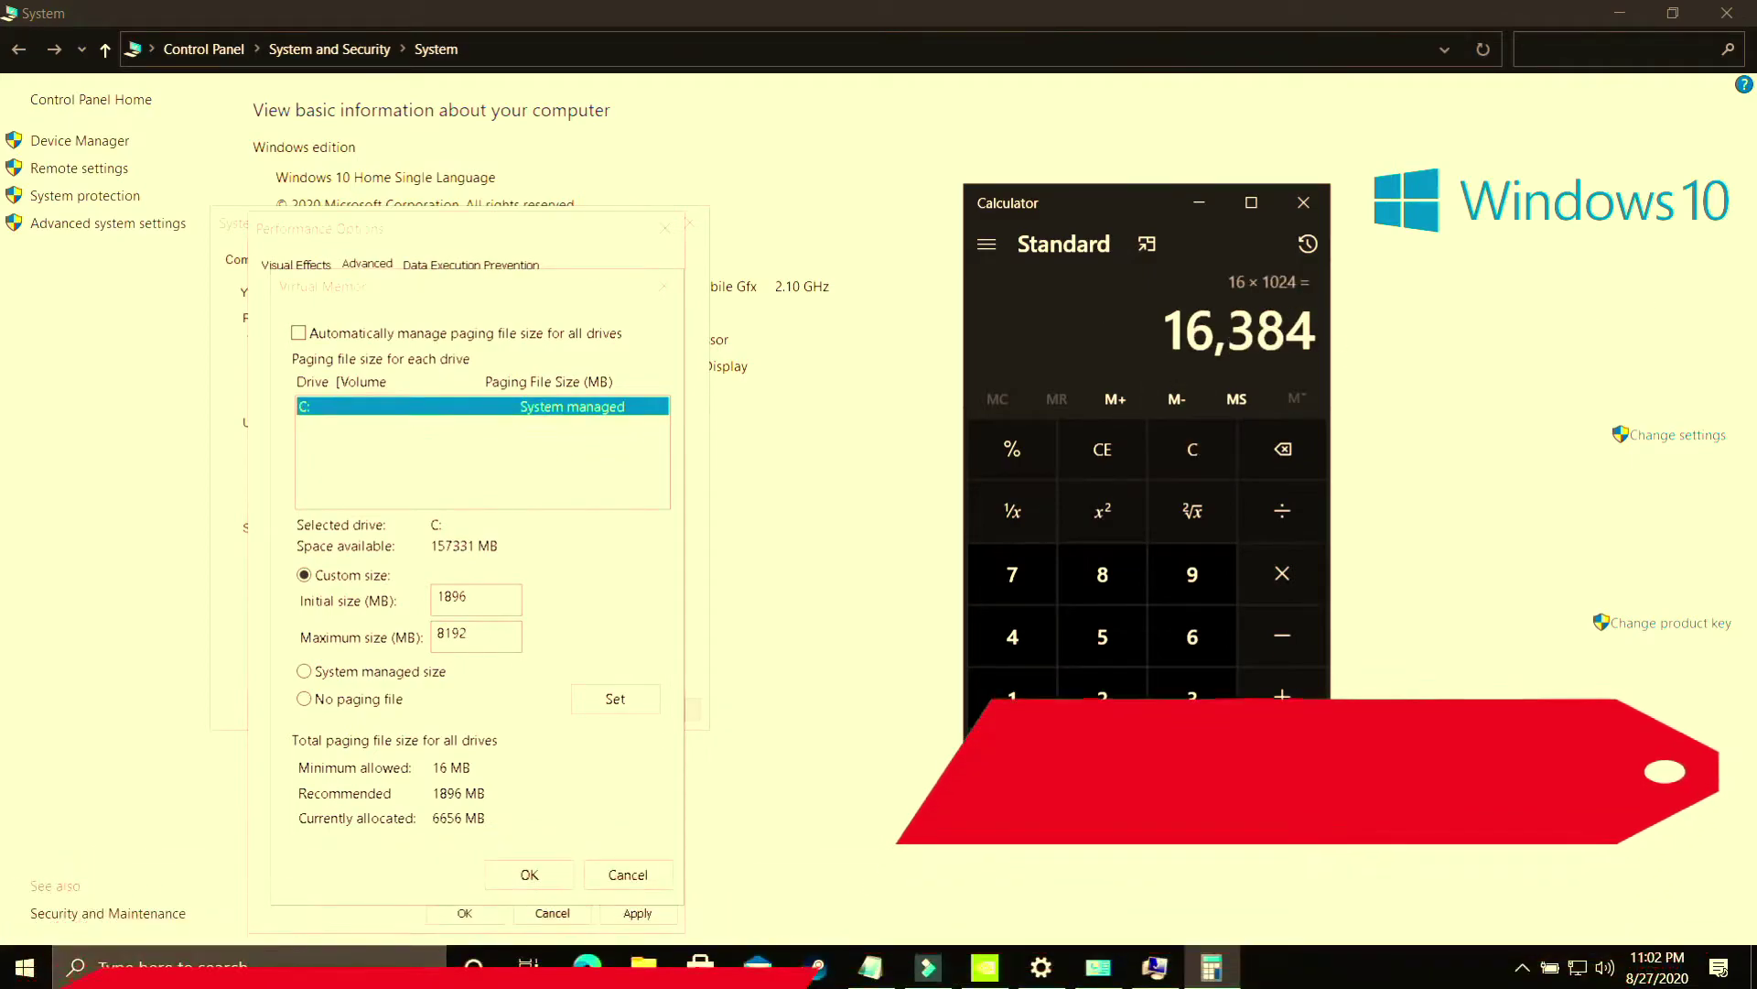
pyautogui.moveTo(517, 641); pyautogui.dragTo(421, 641)
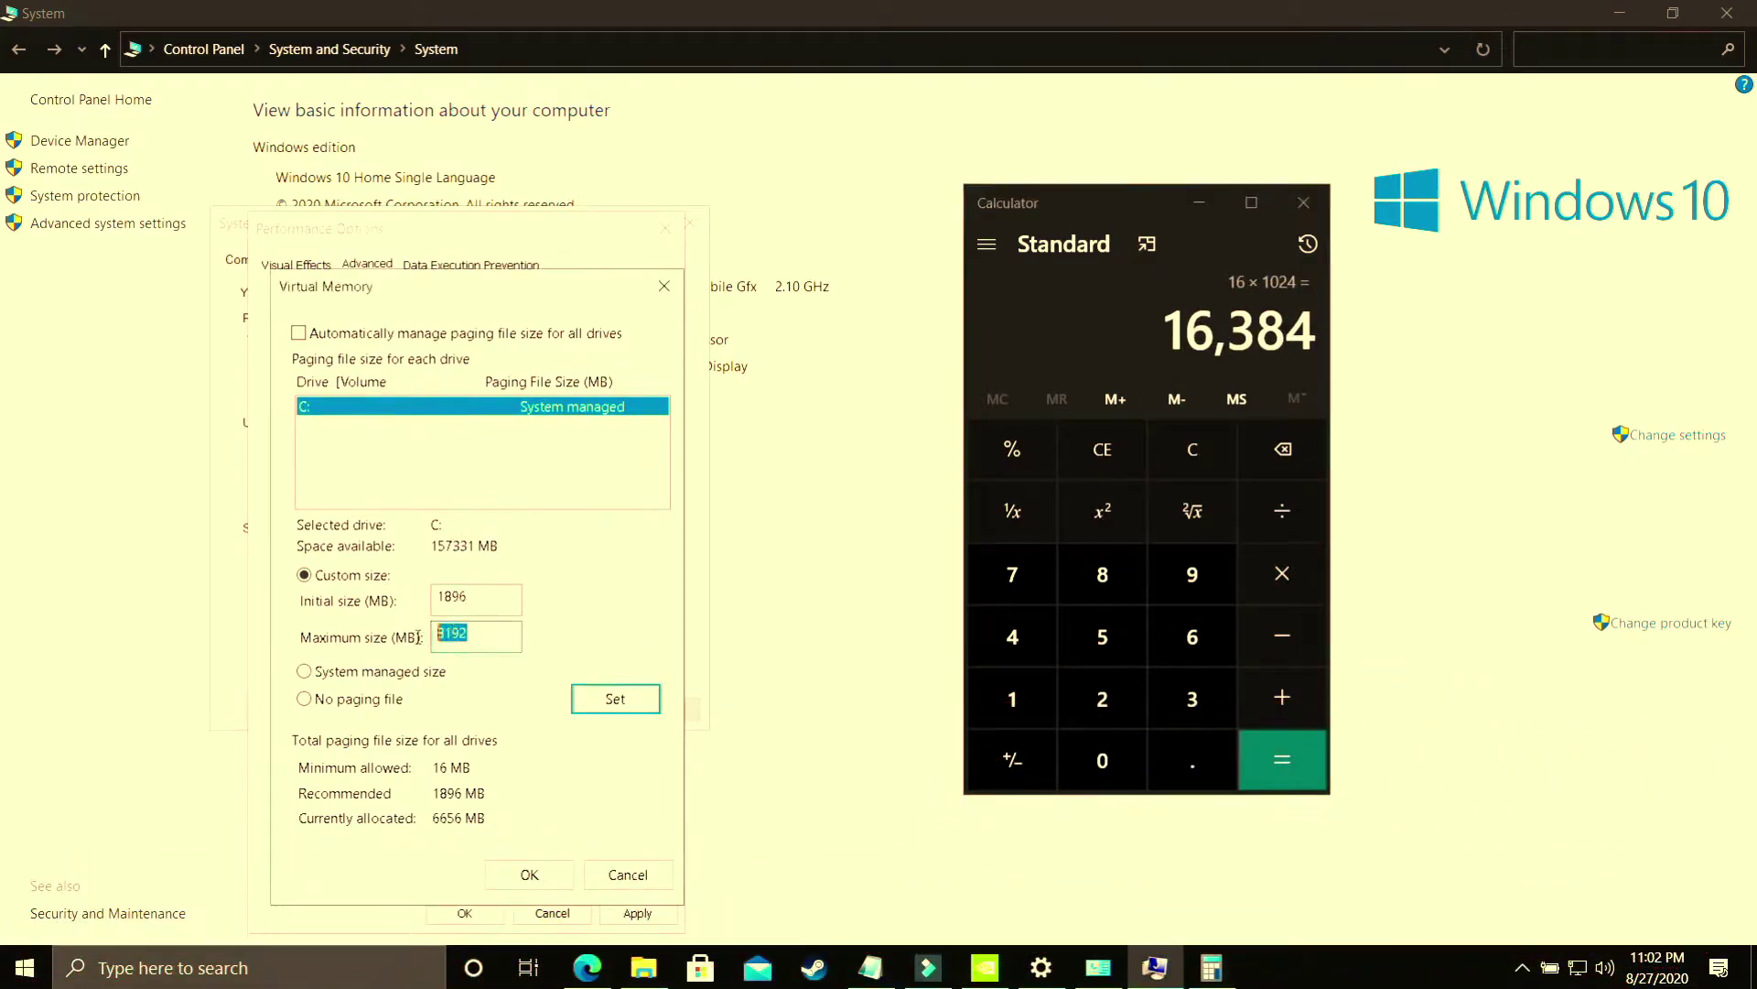
pyautogui.click(1193, 448)
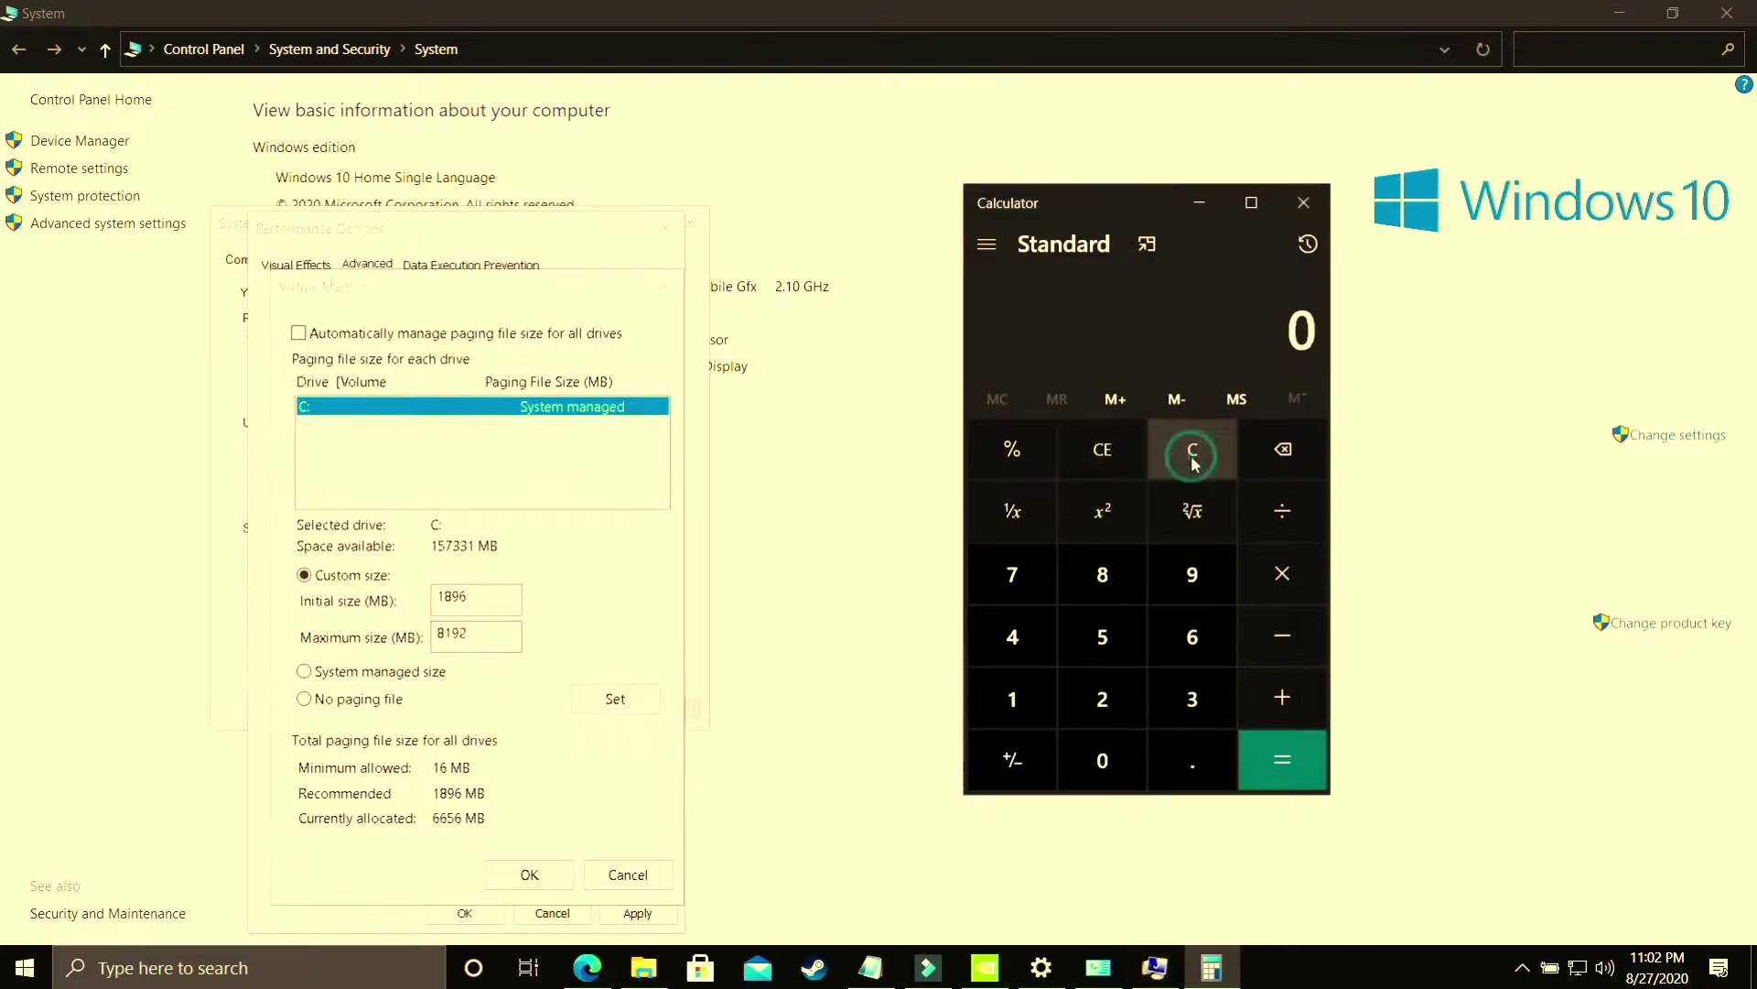
pyautogui.write('12*1024')
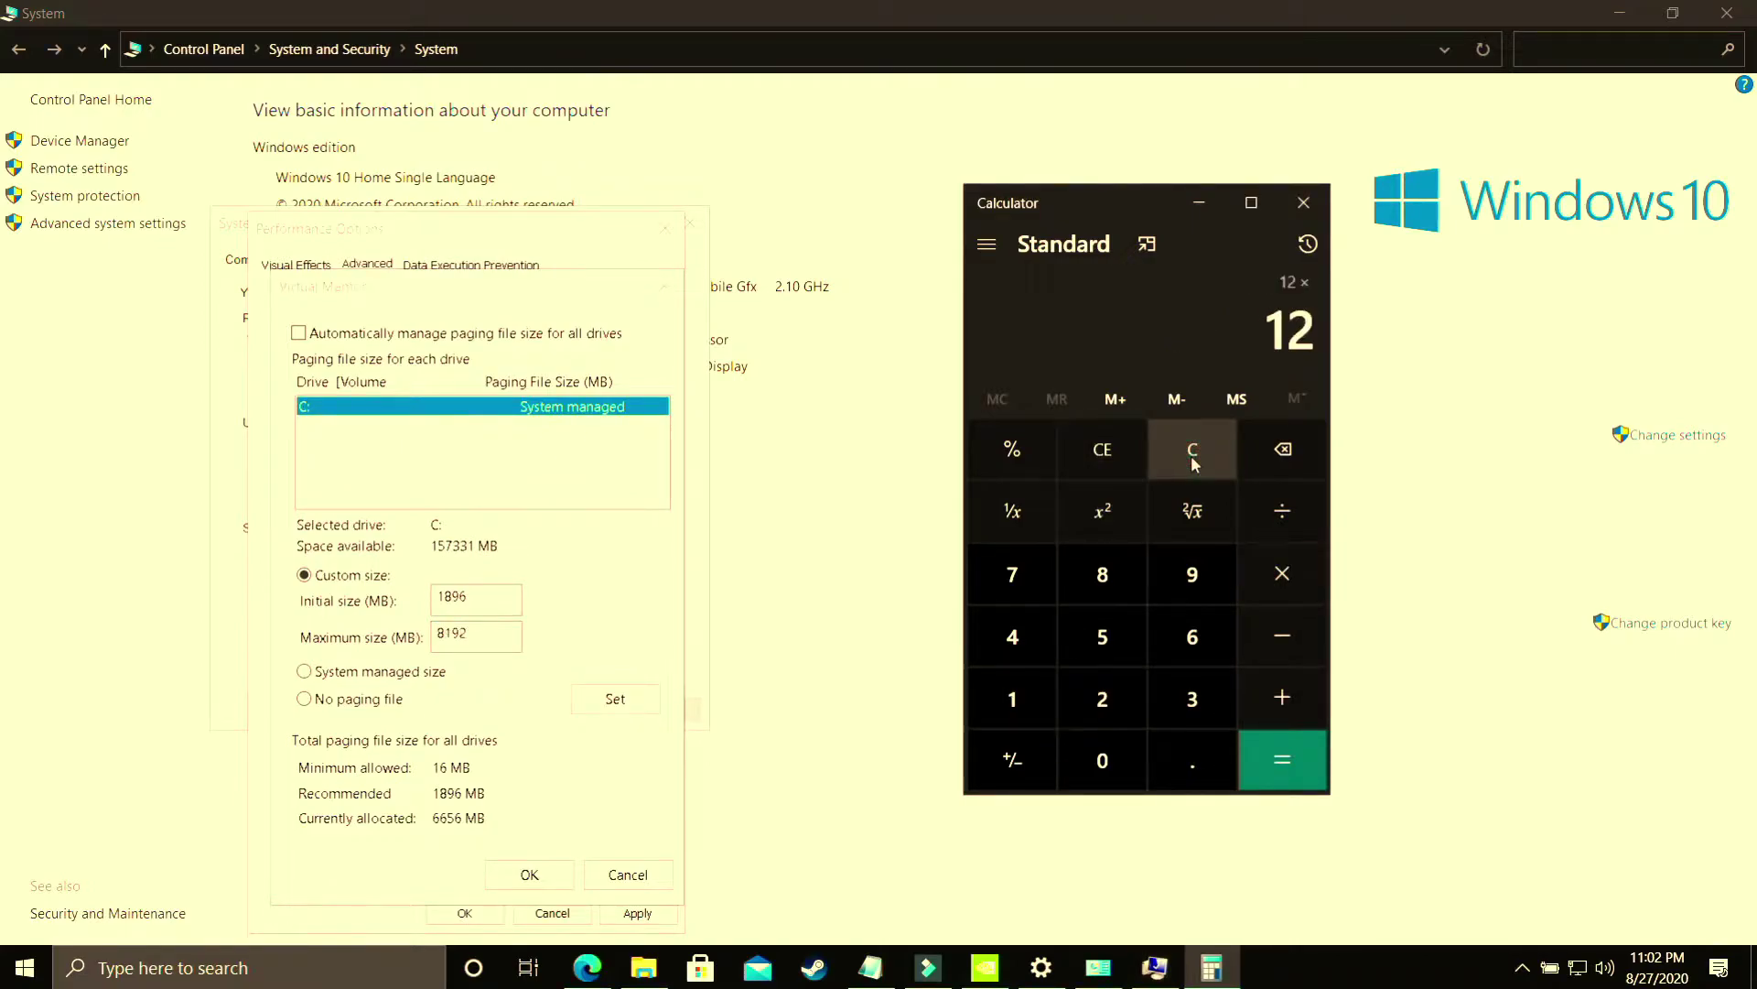
pyautogui.press('Return')
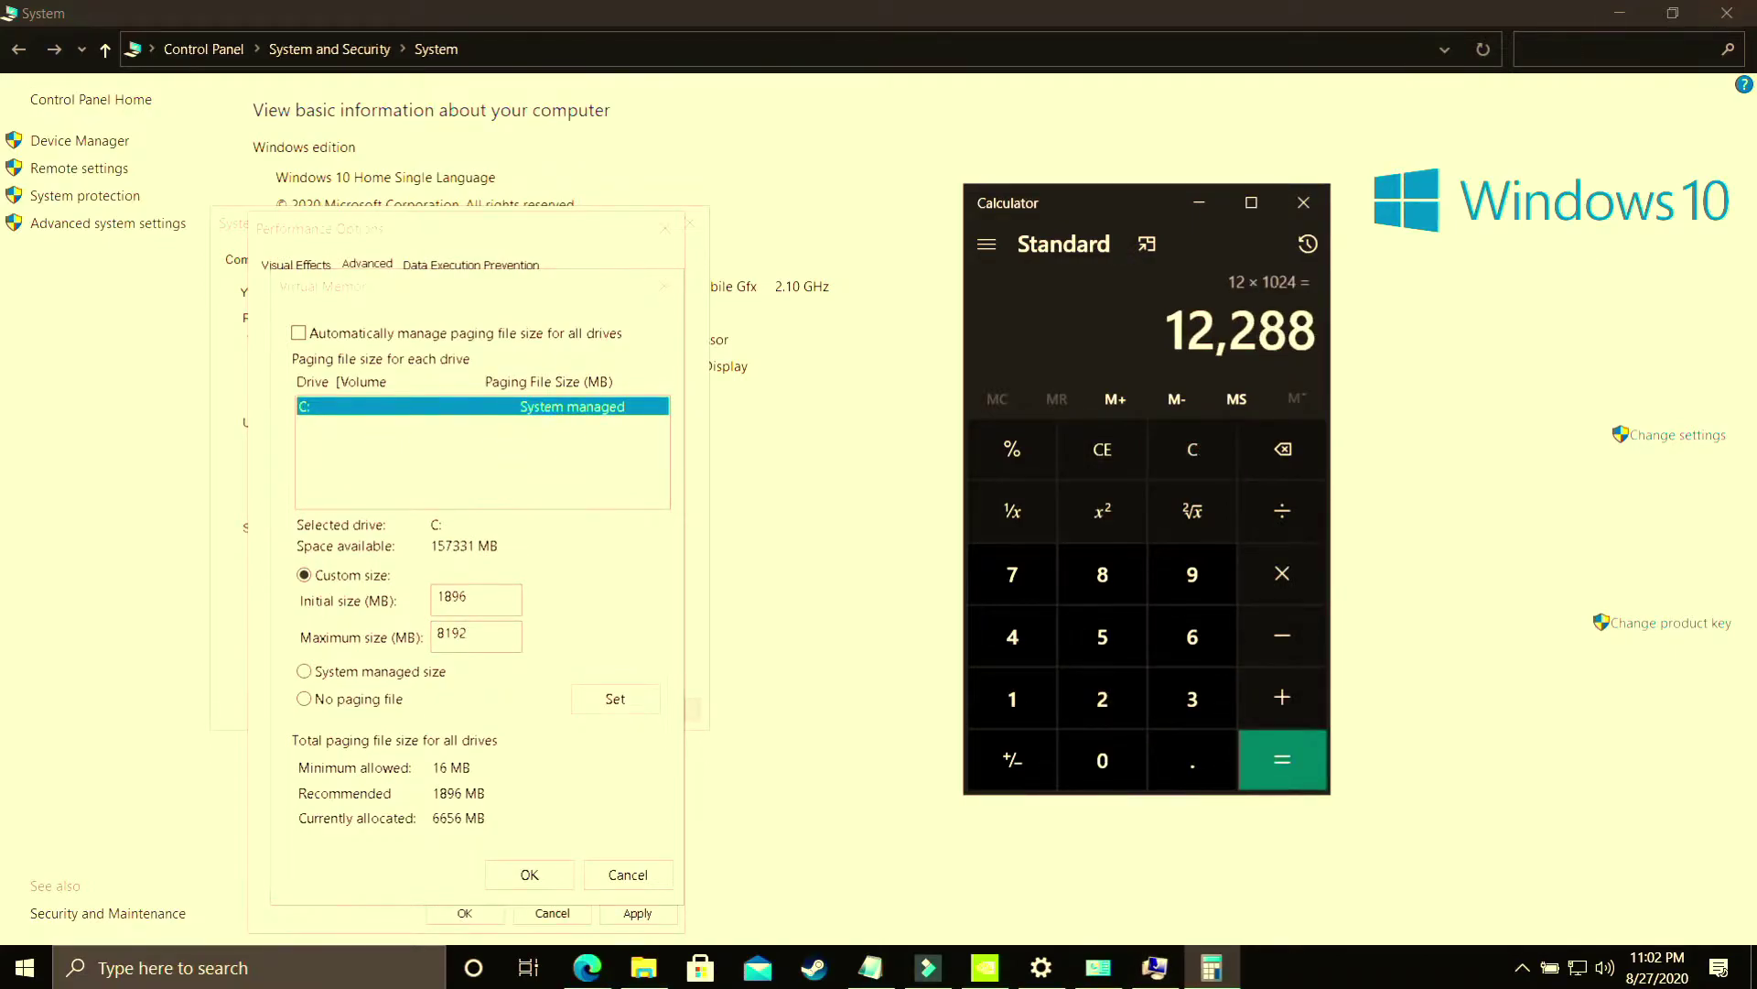
pyautogui.doubleClick(478, 635)
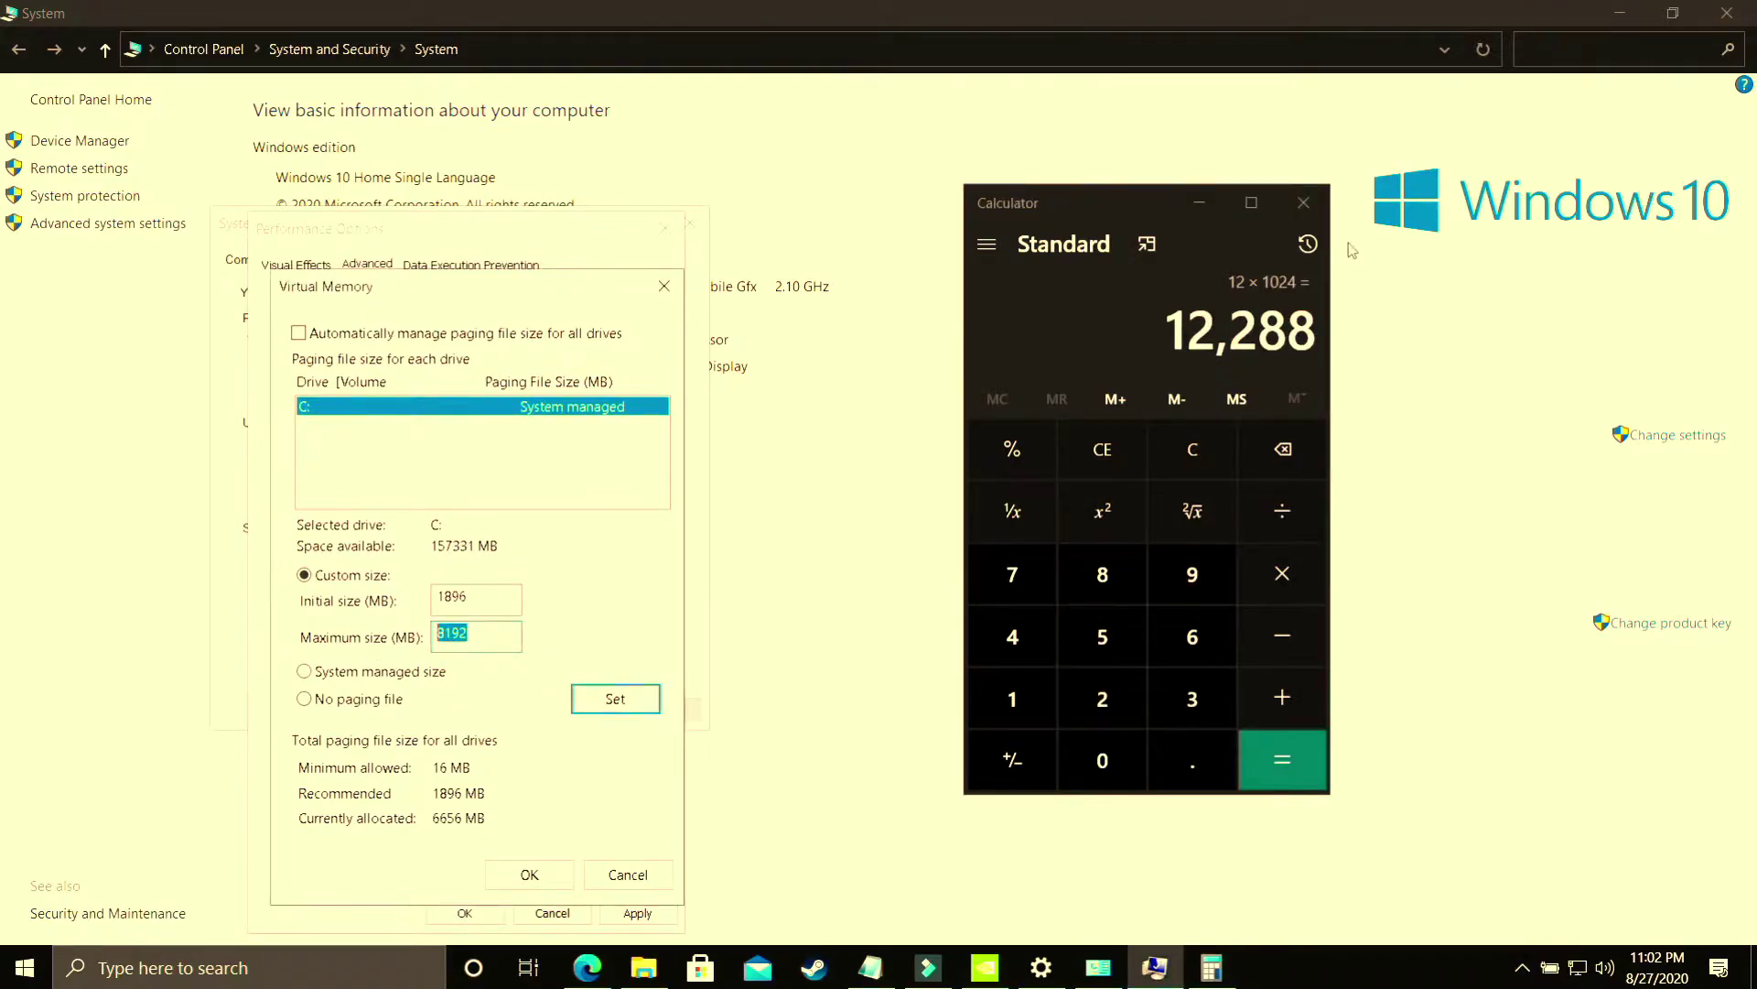
pyautogui.click(1307, 207)
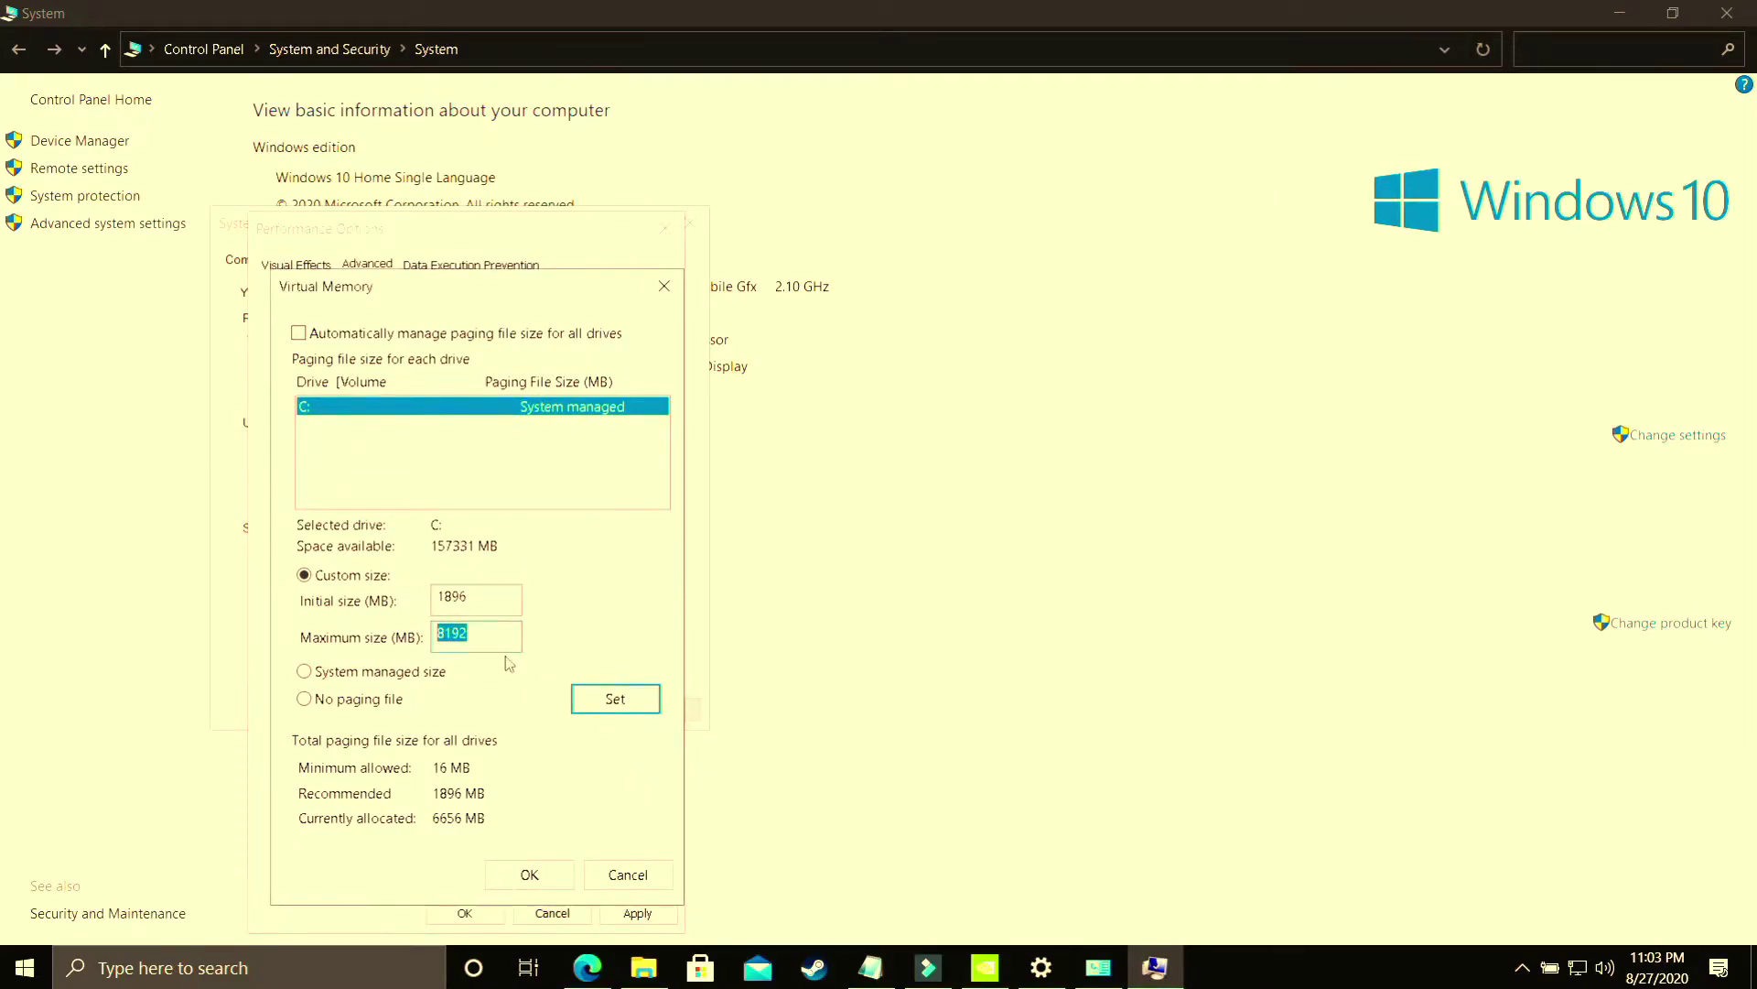
# Step: Confirm the Virtual Memory, Performance Options and System Properties dialogs, acknowledge the restart notice, and return to the desktop
pyautogui.click(547, 871)
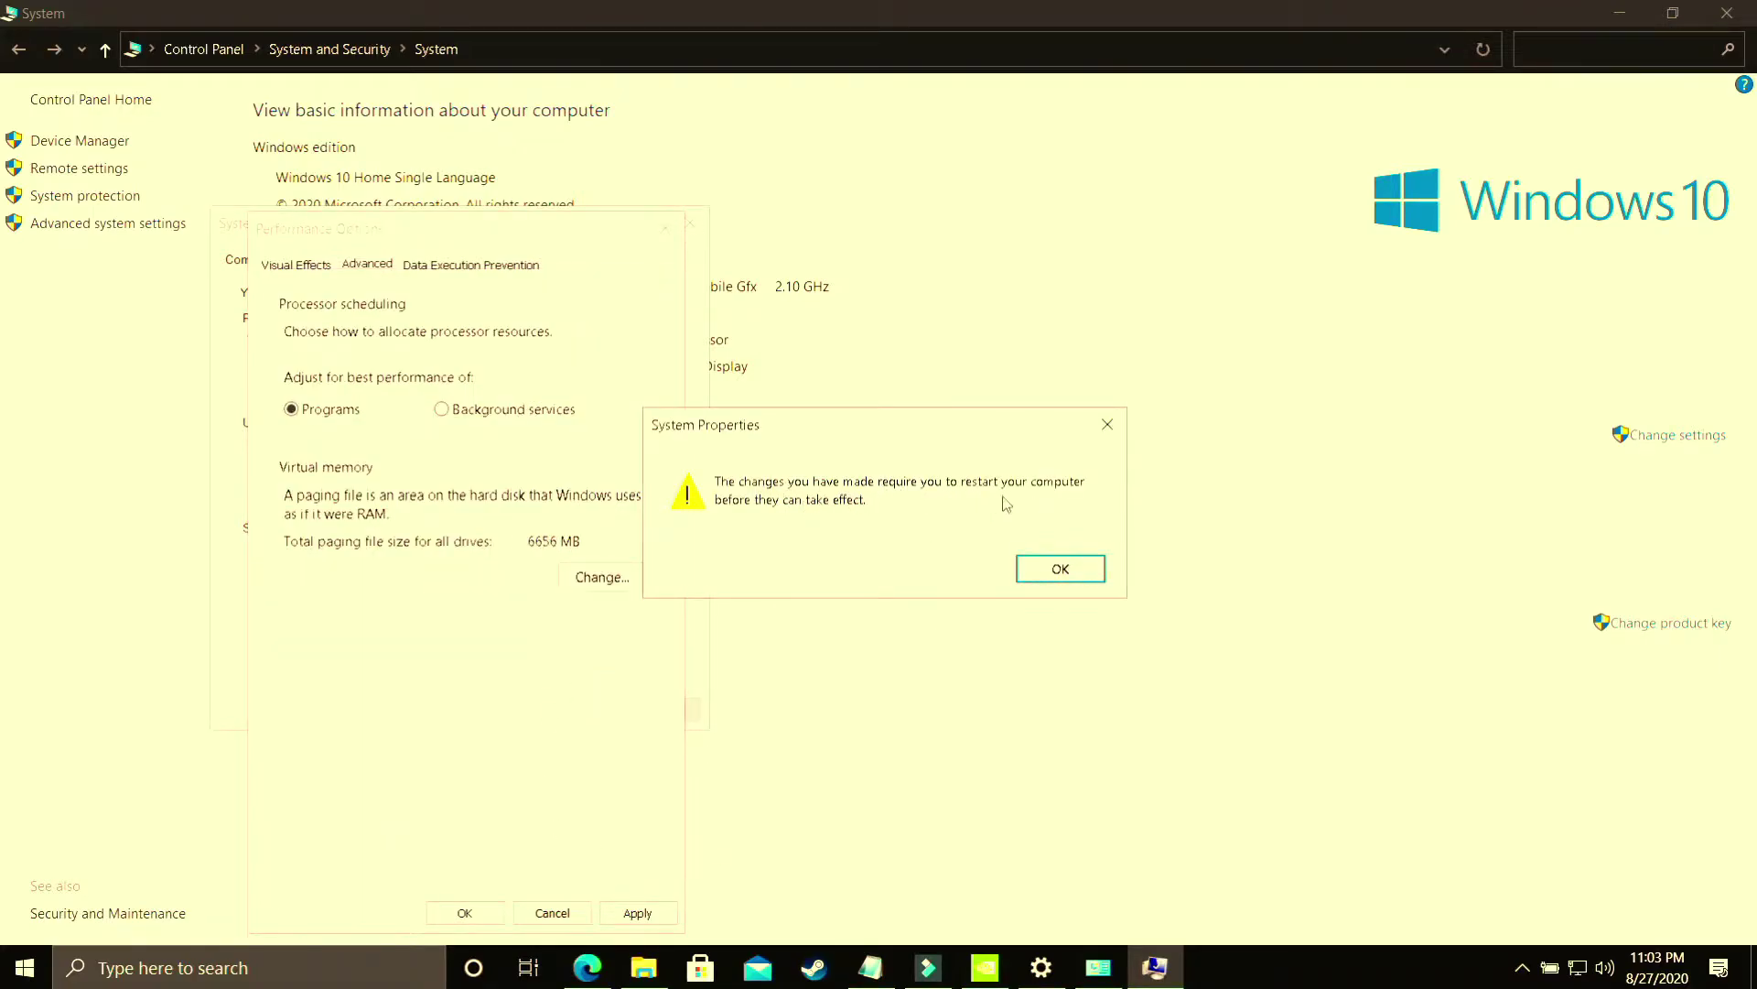
pyautogui.click(1060, 568)
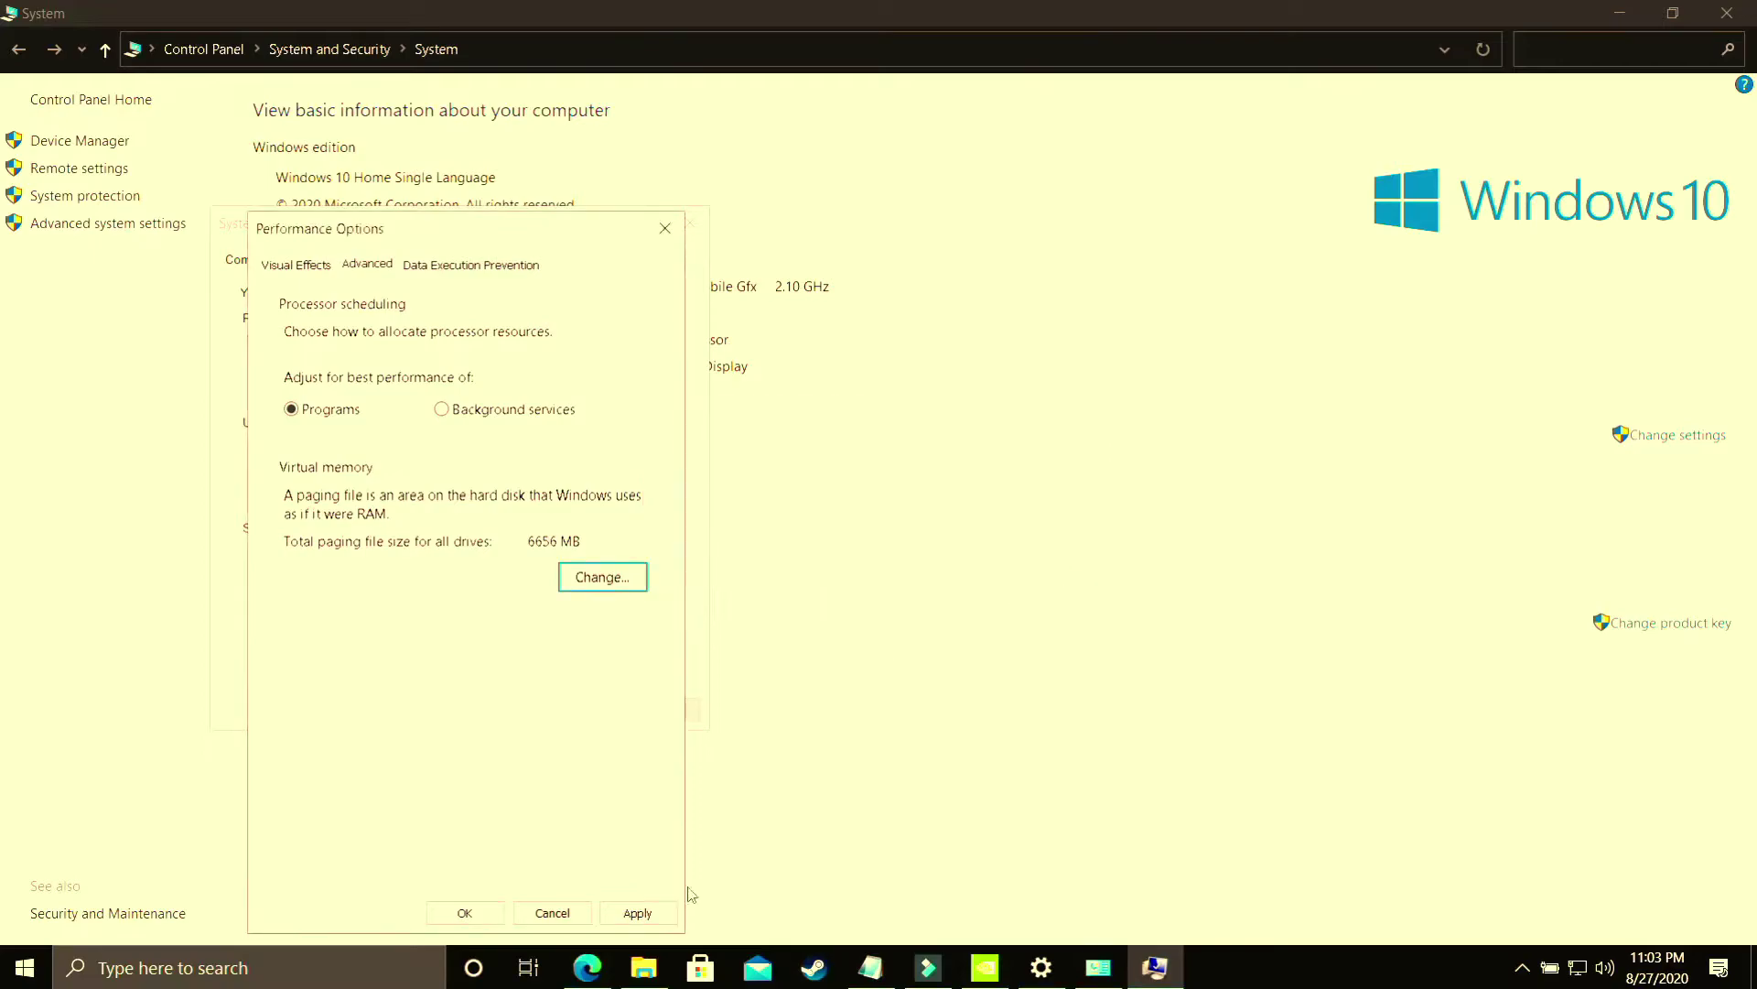
pyautogui.click(465, 913)
pyautogui.click(452, 719)
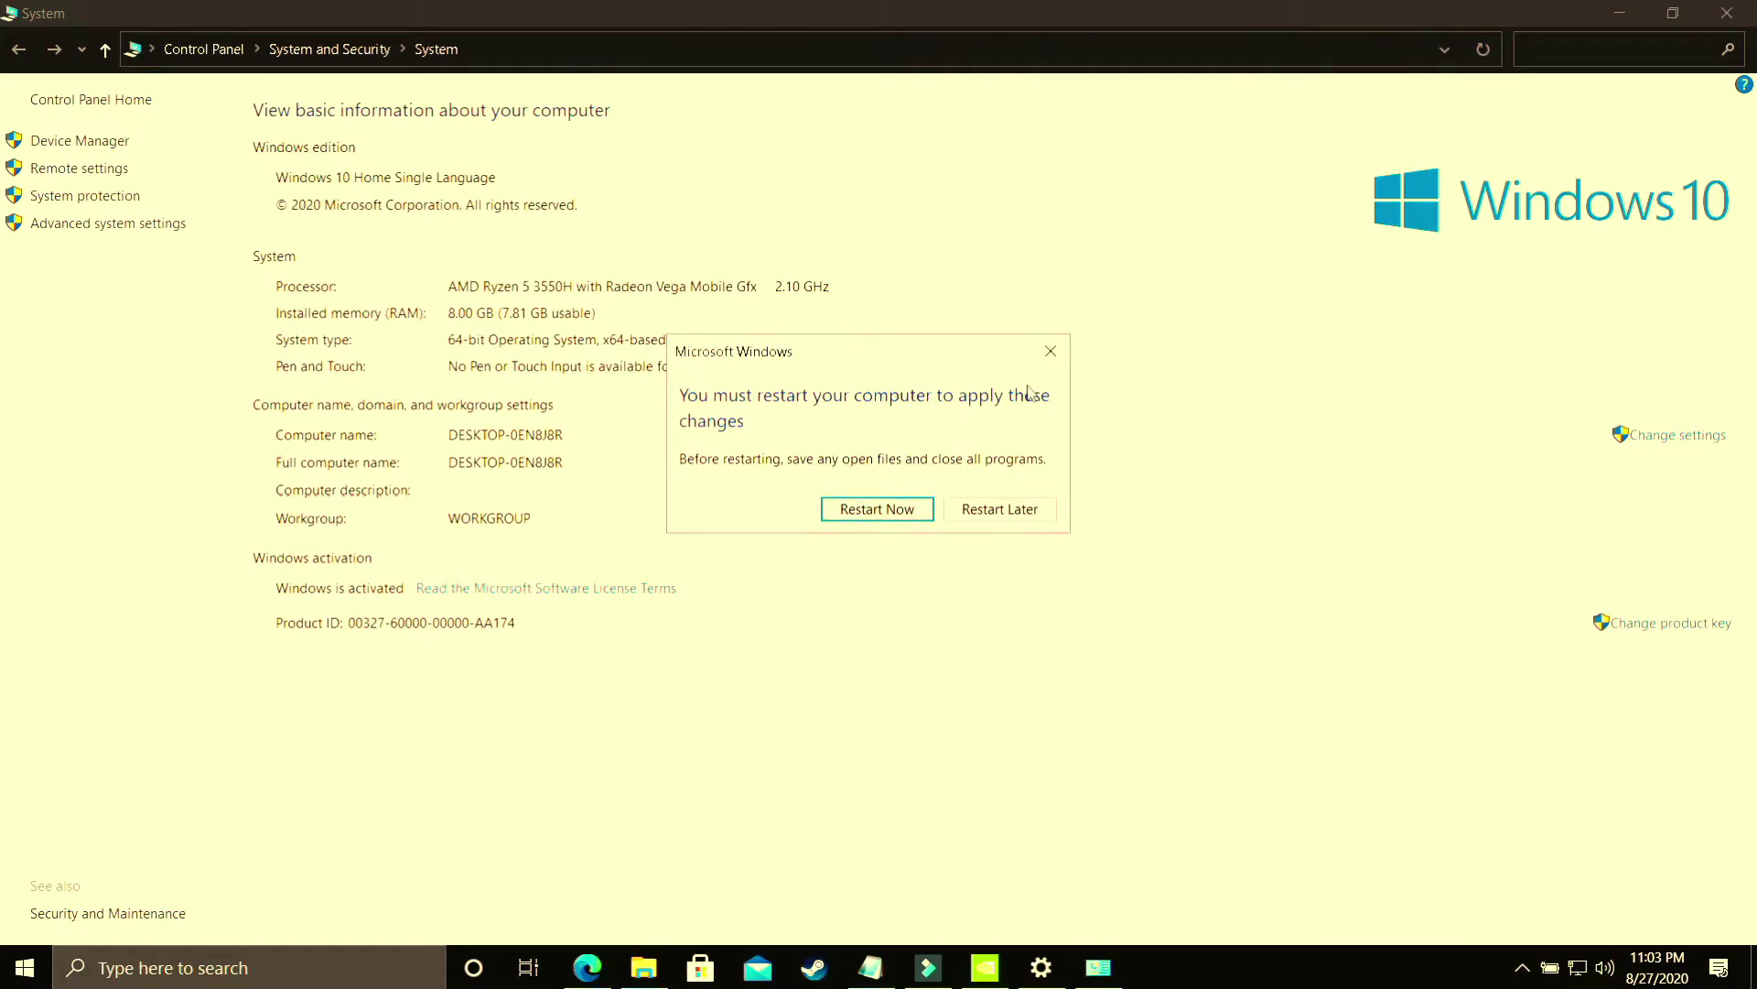
pyautogui.press('super+d')
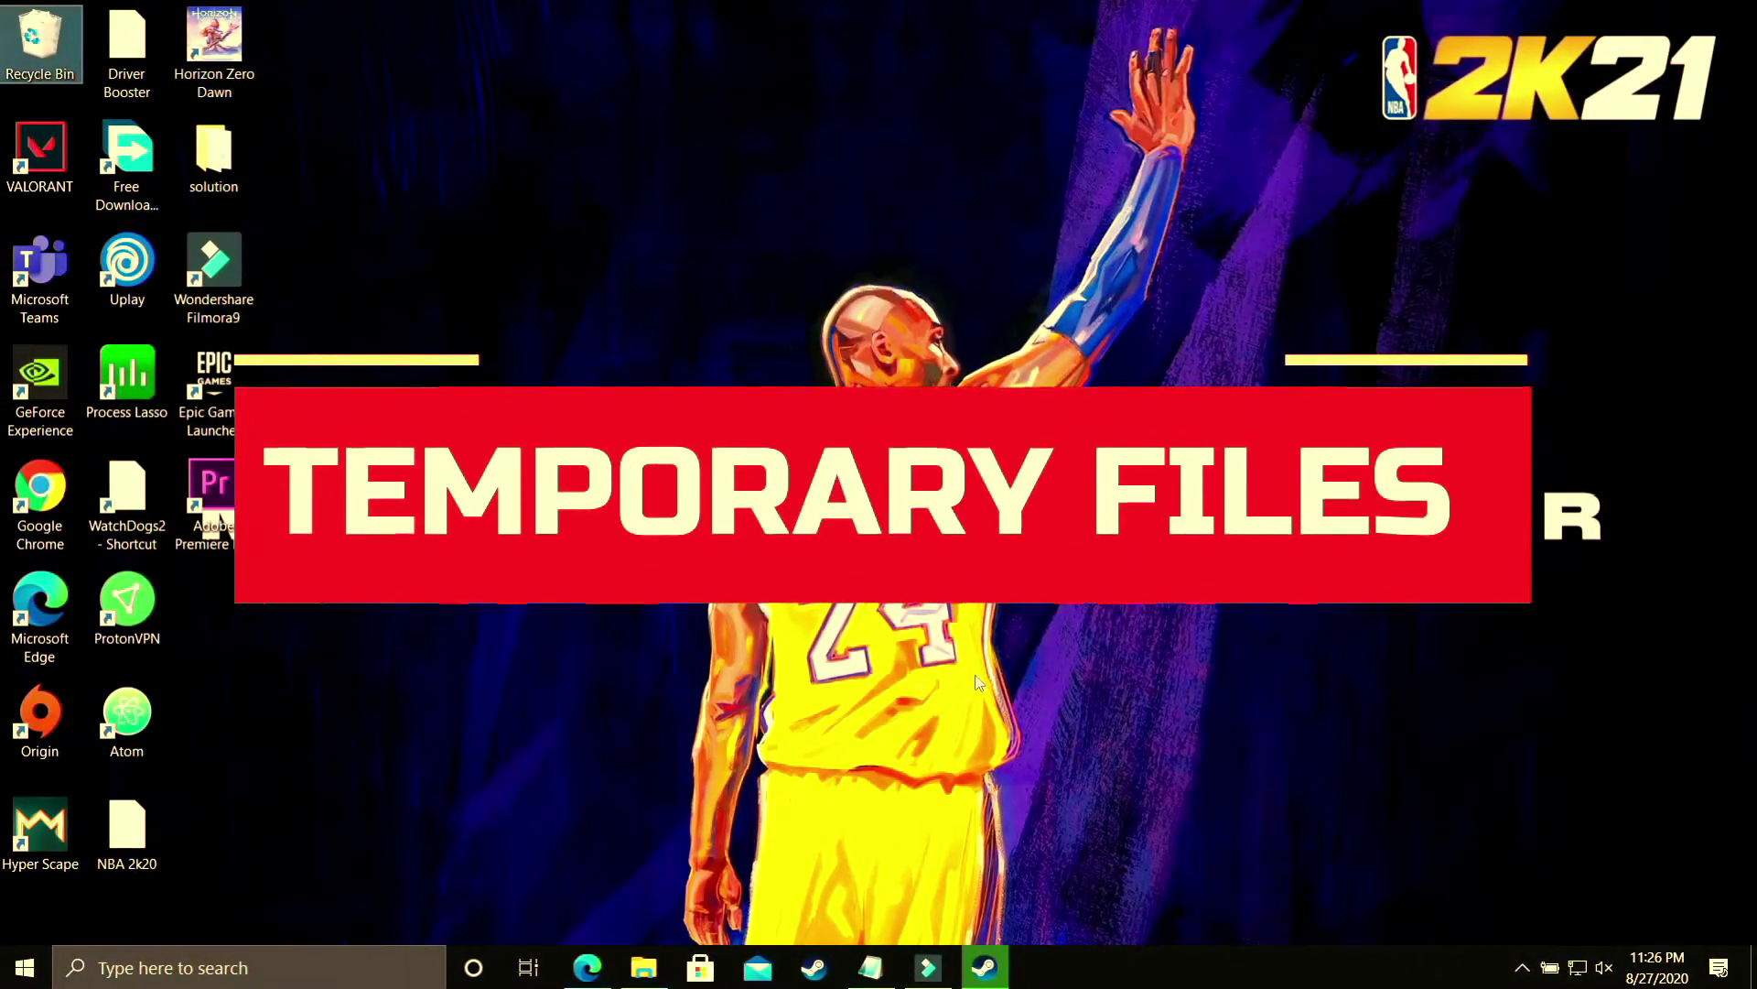
# Step: Open the Windows Temp folder by running "temp" from the Run dialog, and maximize the folder window
pyautogui.click(193, 966)
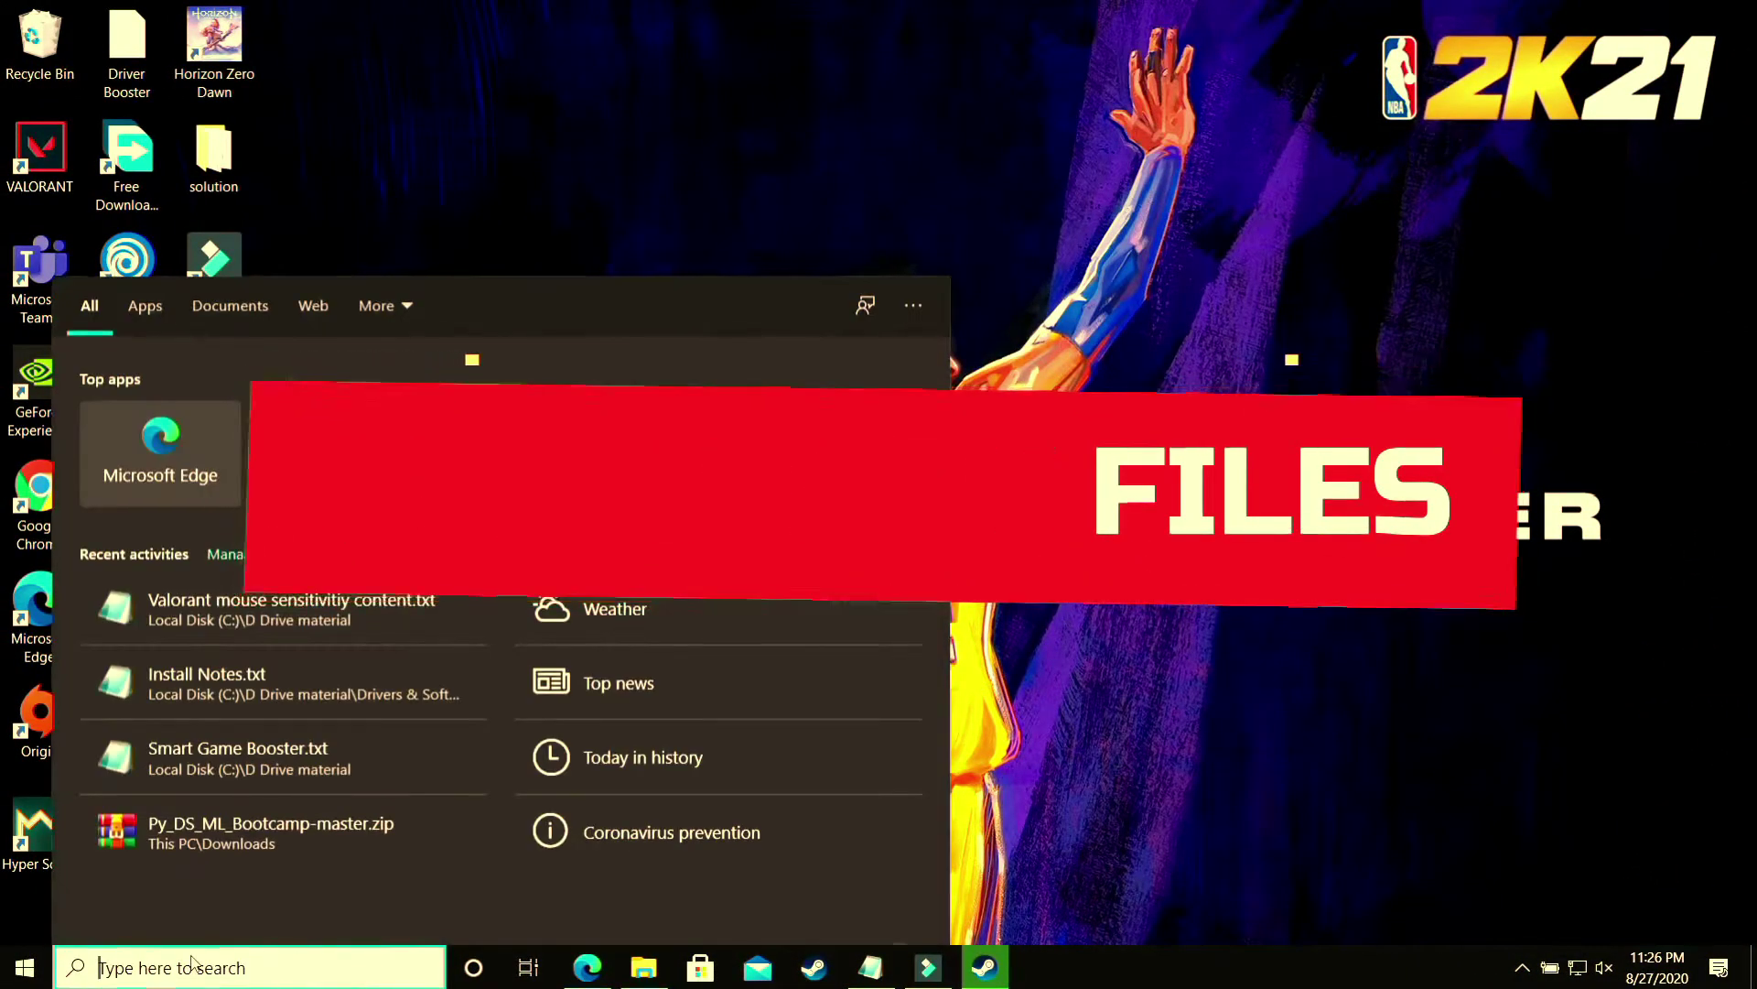
pyautogui.write('run')
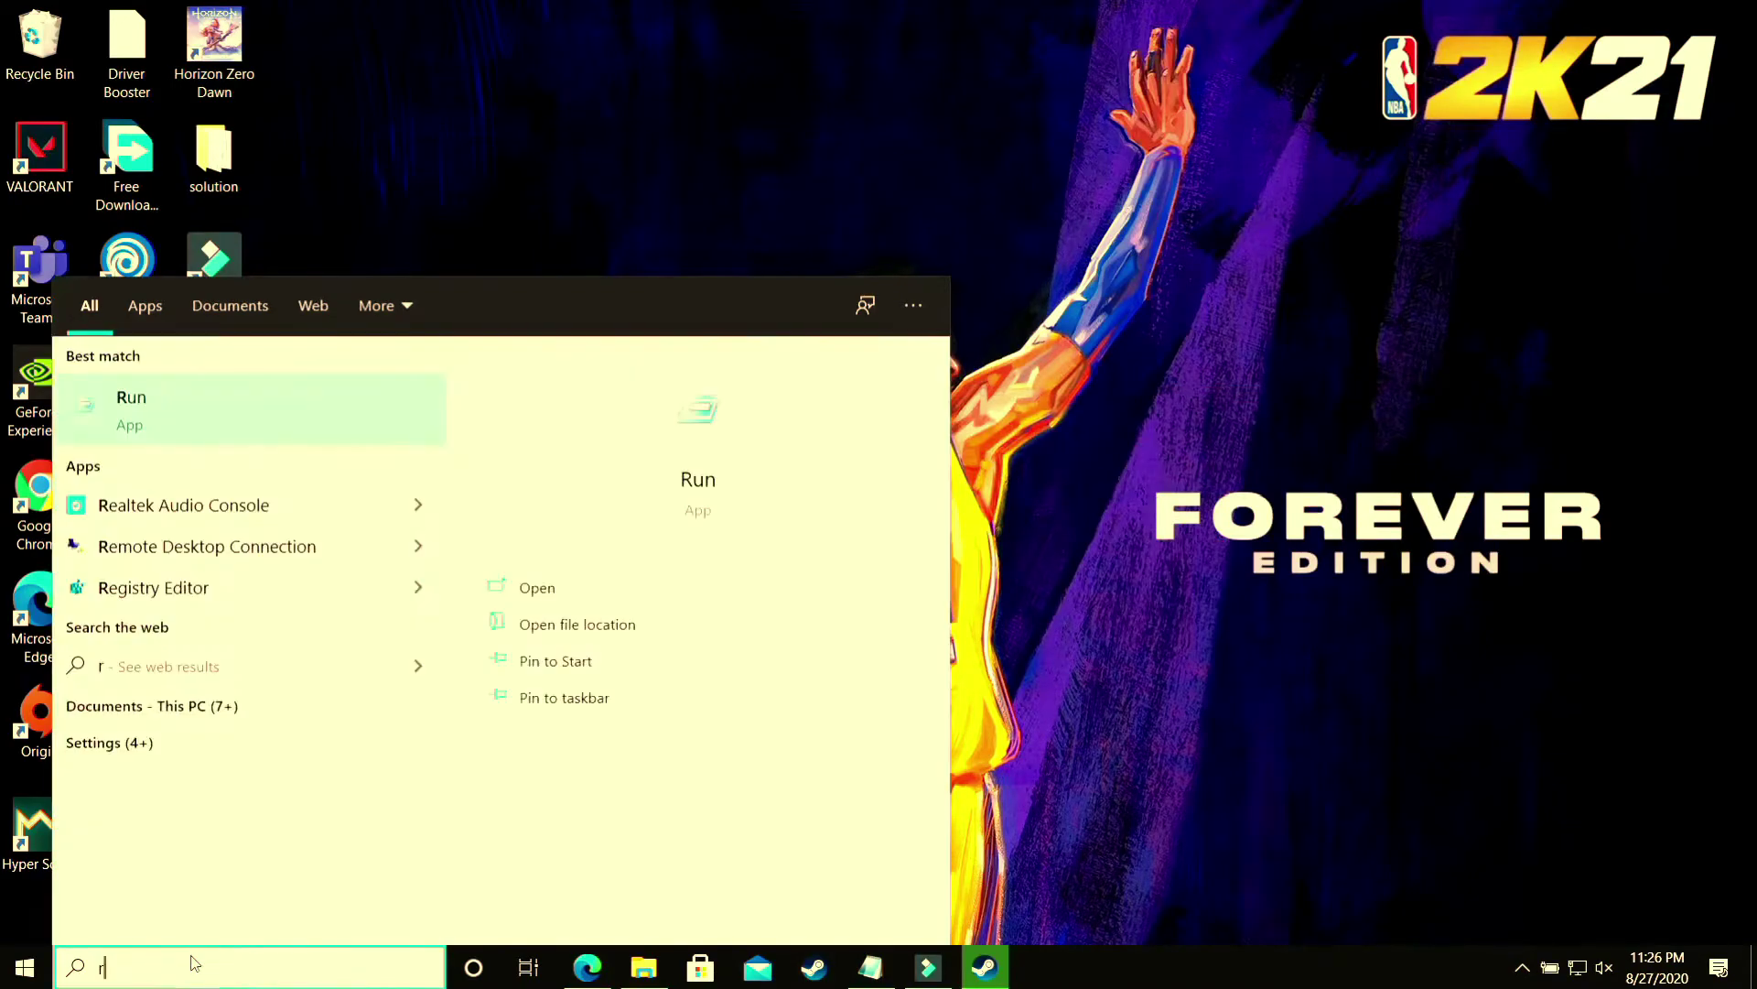
pyautogui.click(183, 400)
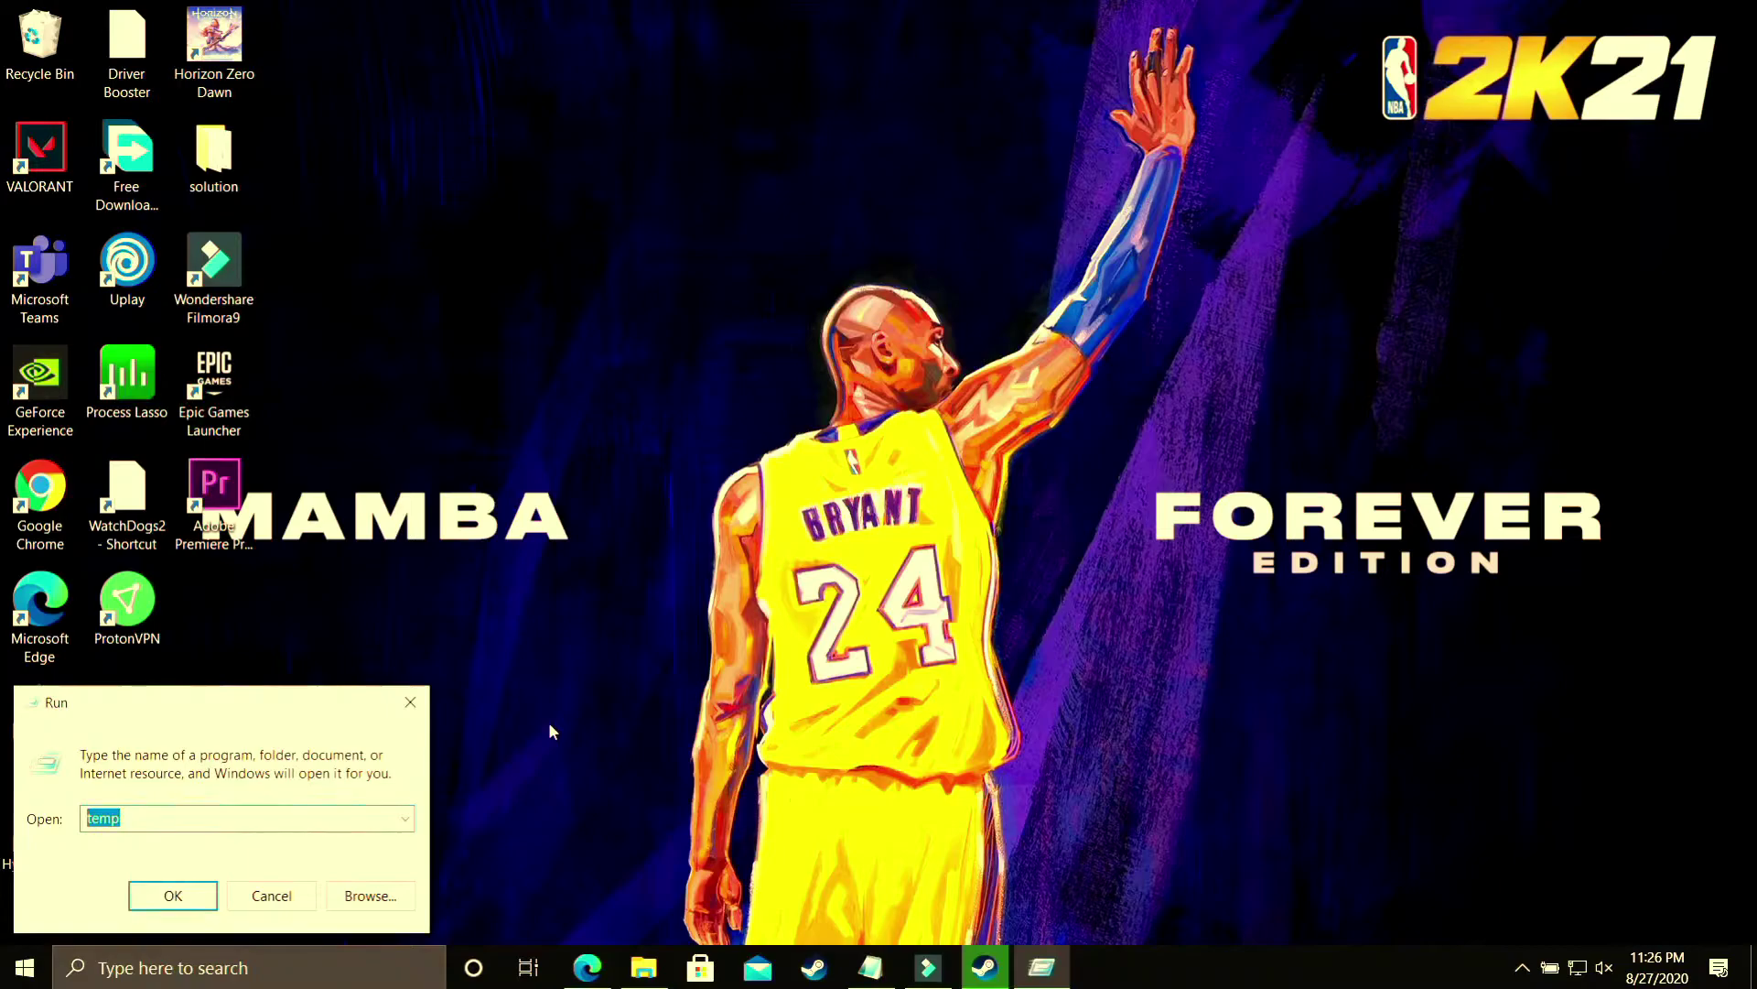
pyautogui.write('temp')
pyautogui.press('Return')
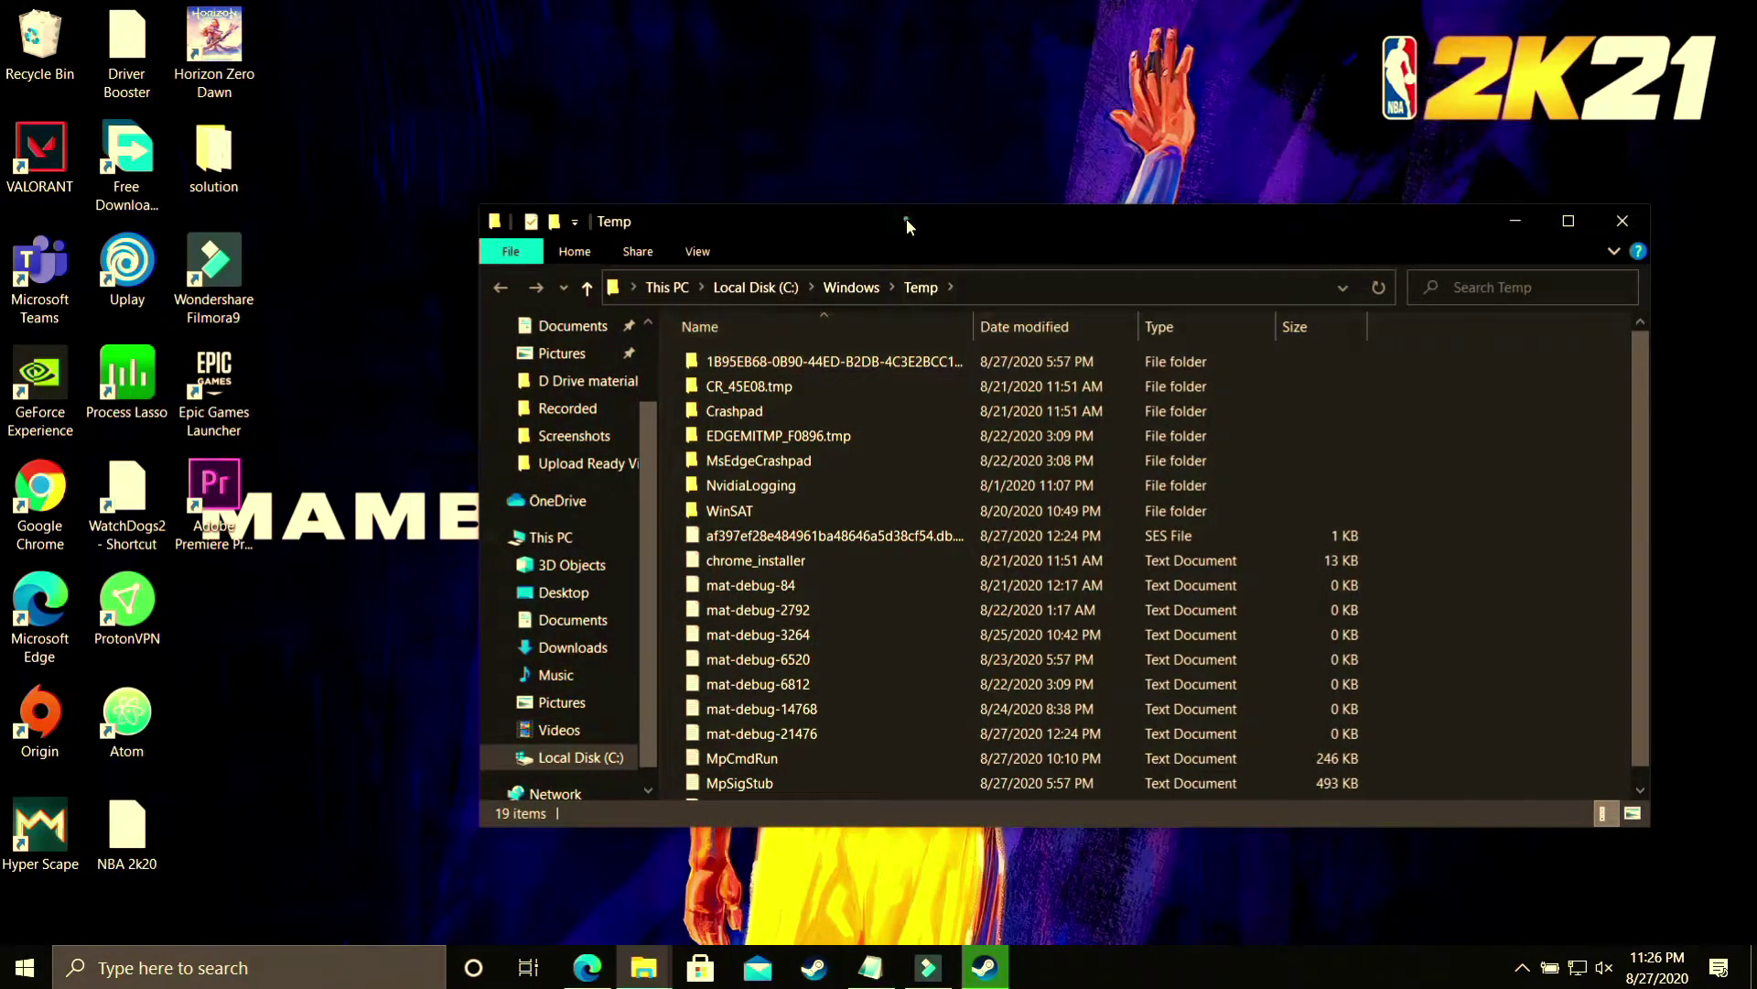
pyautogui.doubleClick(906, 220)
# Step: Permanently delete everything in the Windows Temp folder, granting administrator permission for all current items
pyautogui.hotkey('ctrl', 'a')
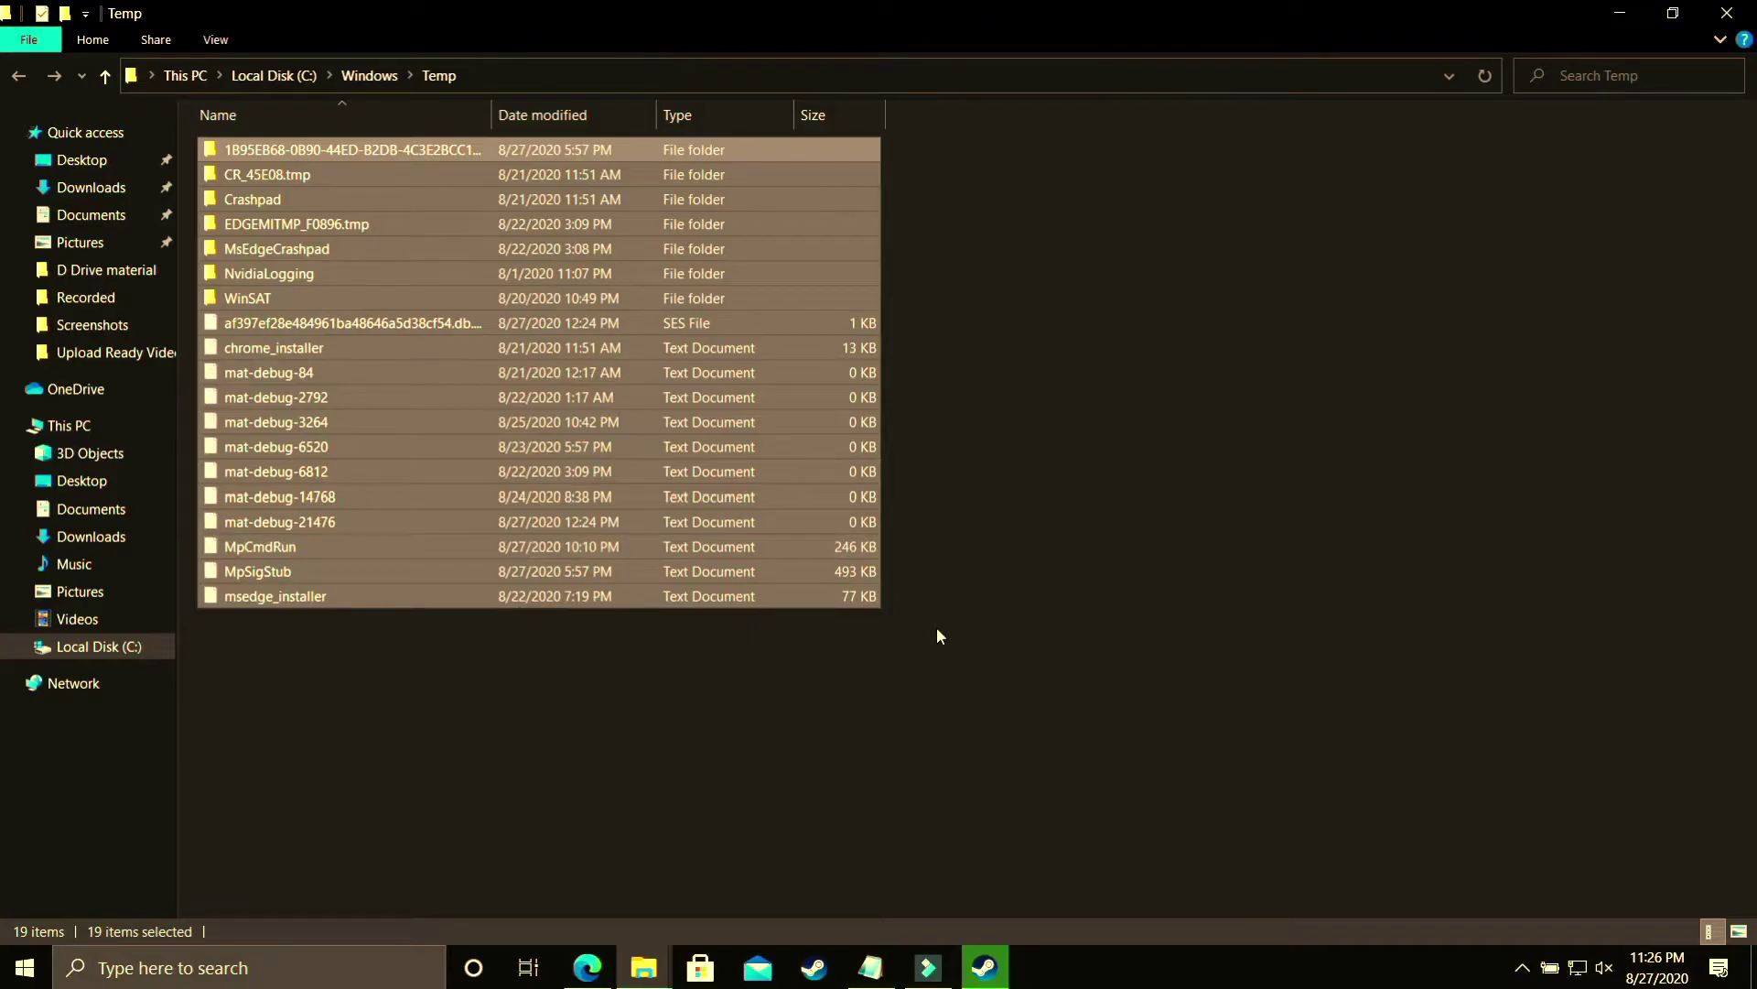
pyautogui.hotkey('shift', 'Delete')
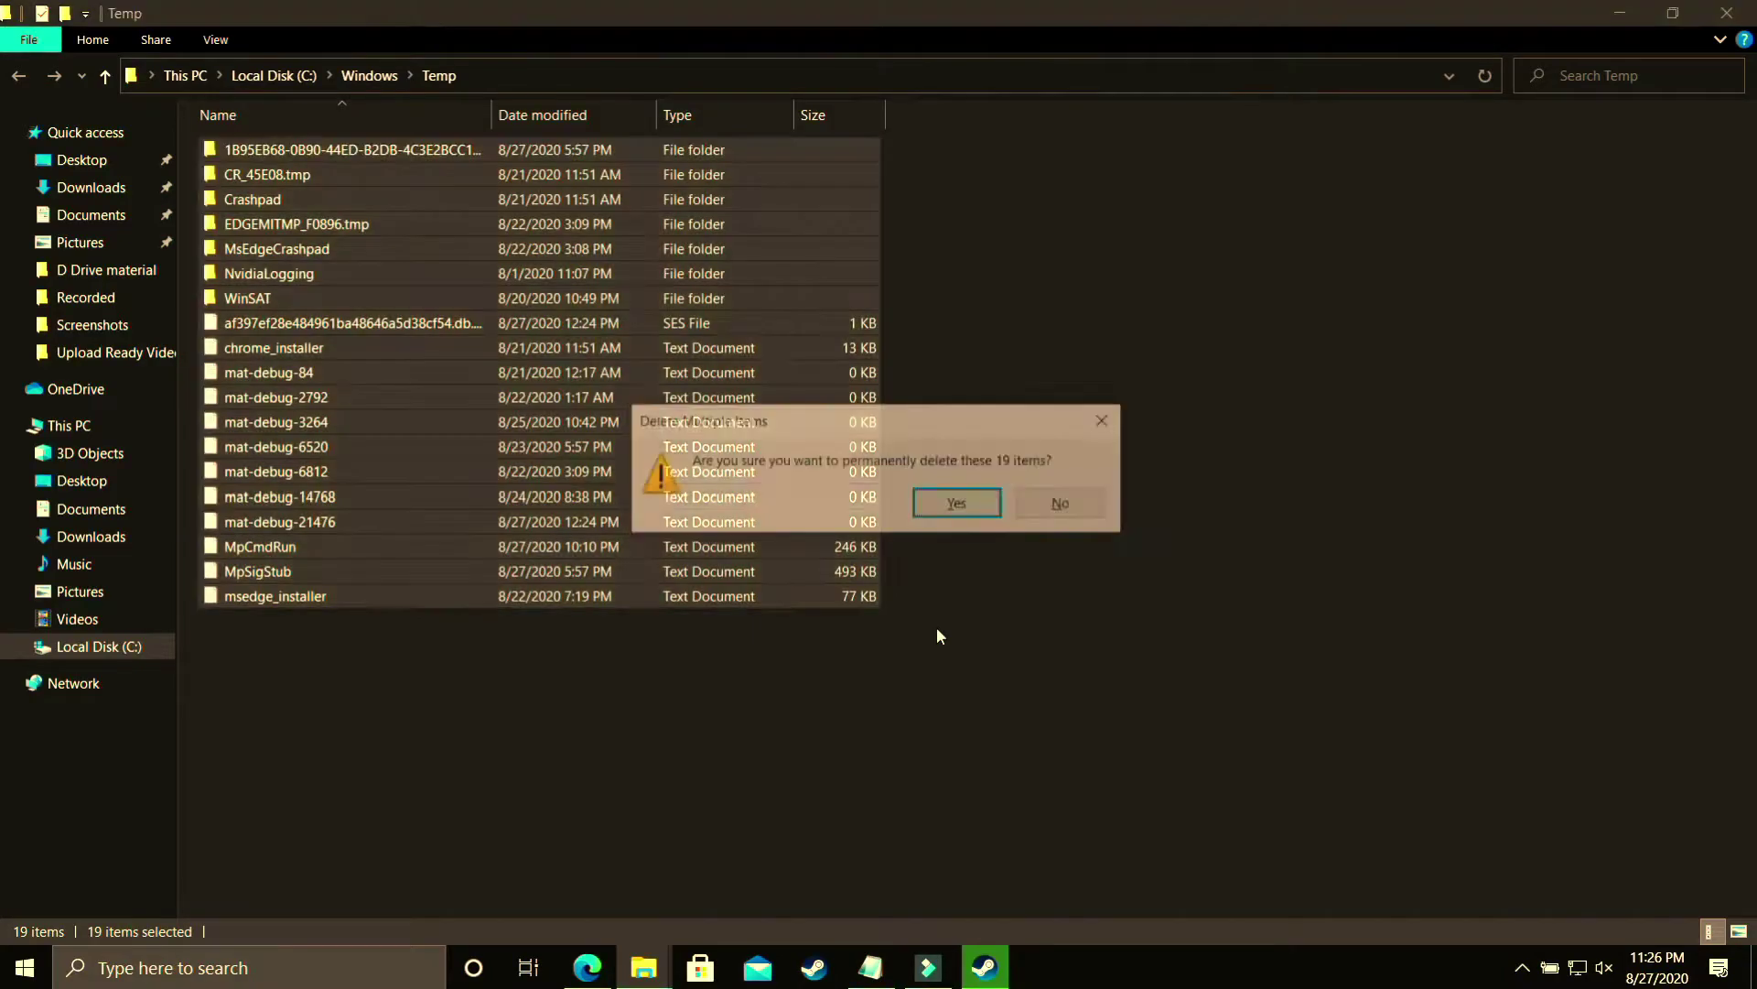
pyautogui.press('Return')
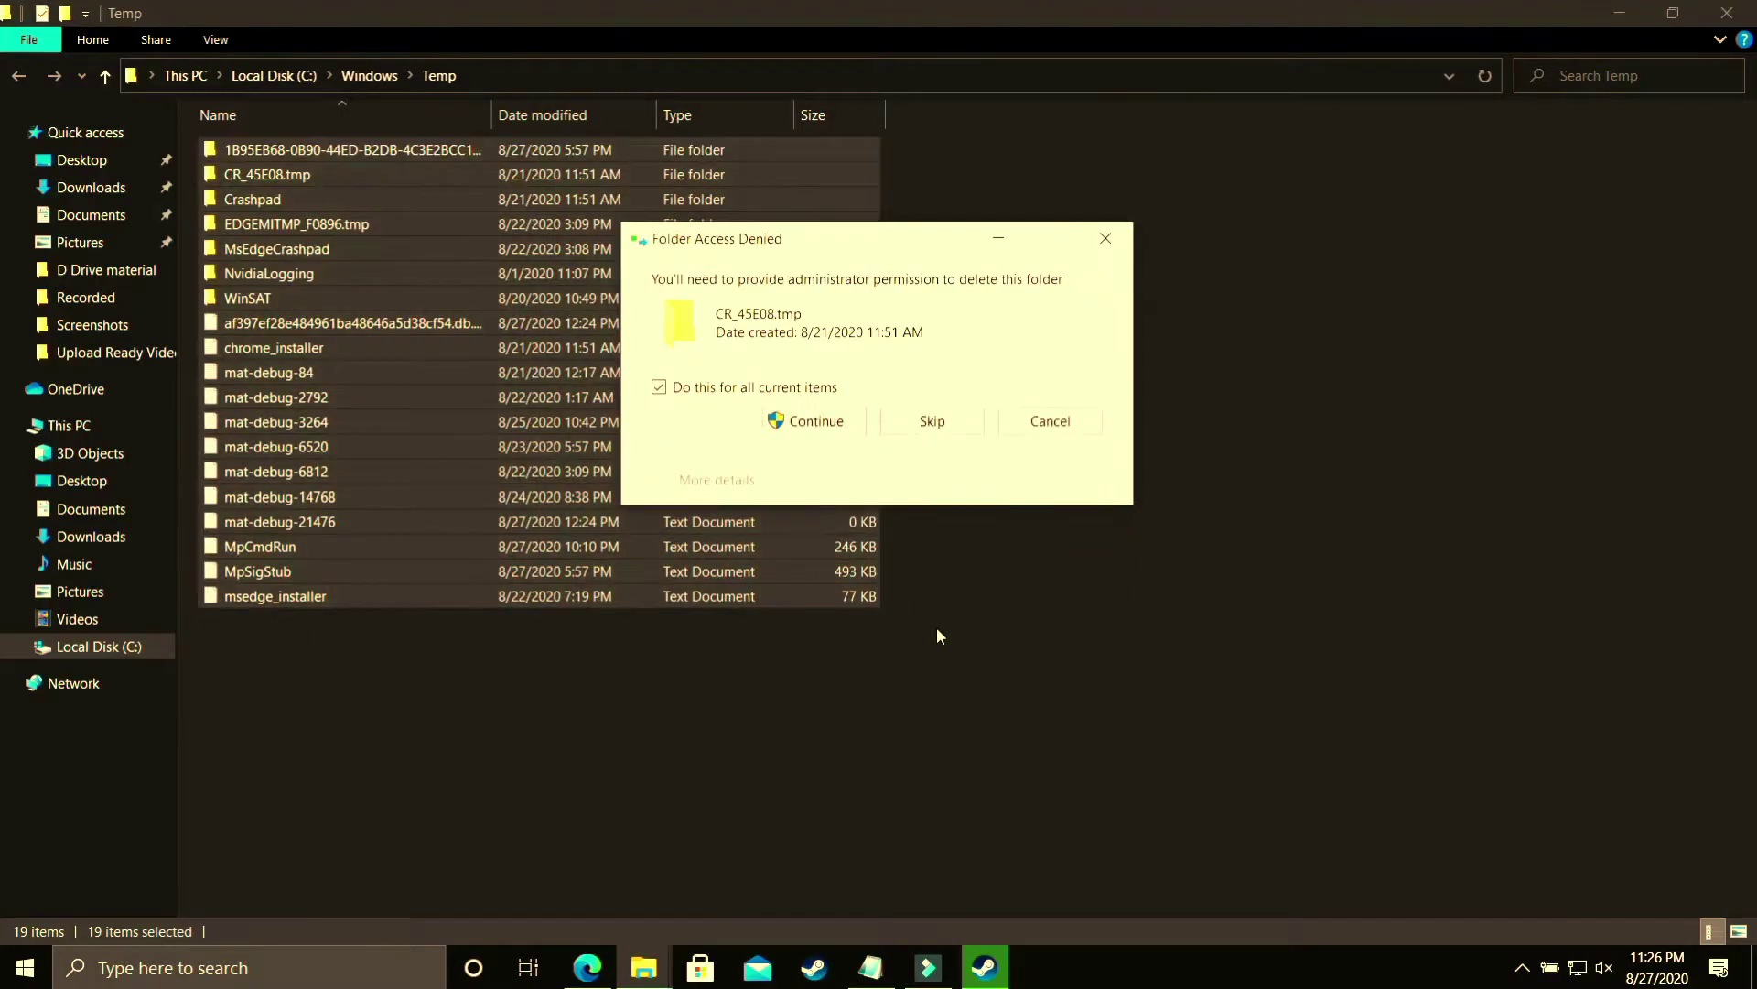
pyautogui.click(810, 421)
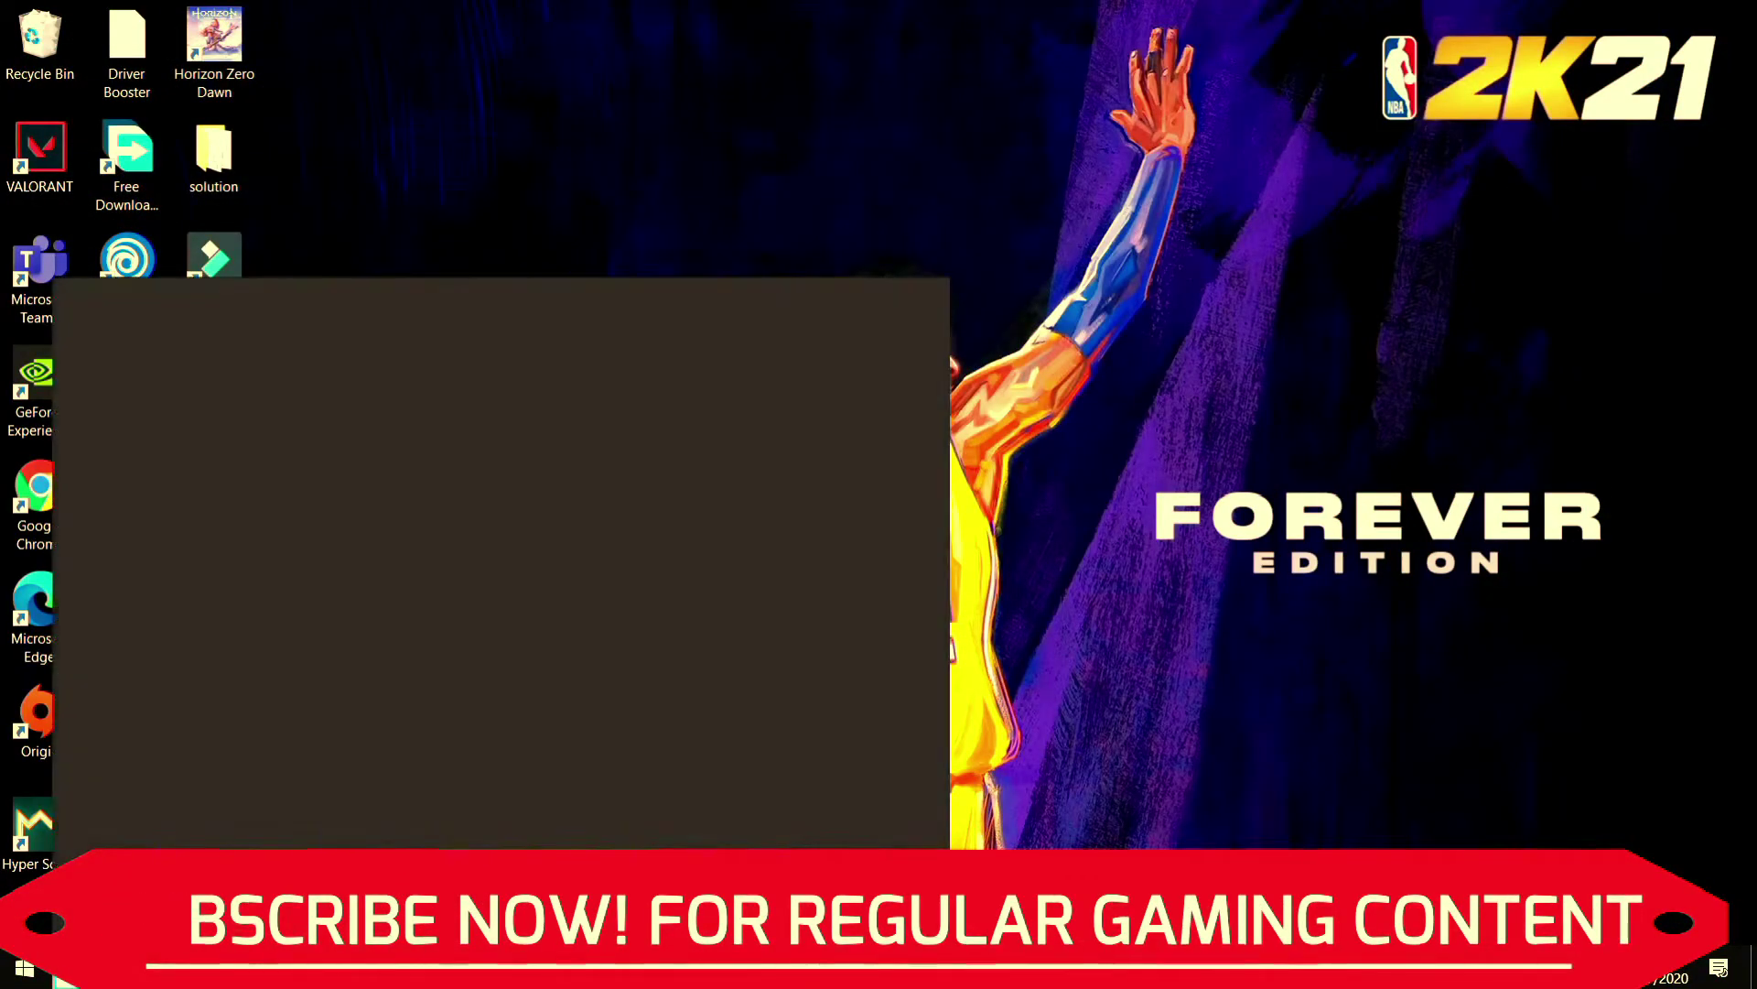
# Step: Open the user account's temporary files folder by running "%temp%" from the Run dialog
pyautogui.write('run')
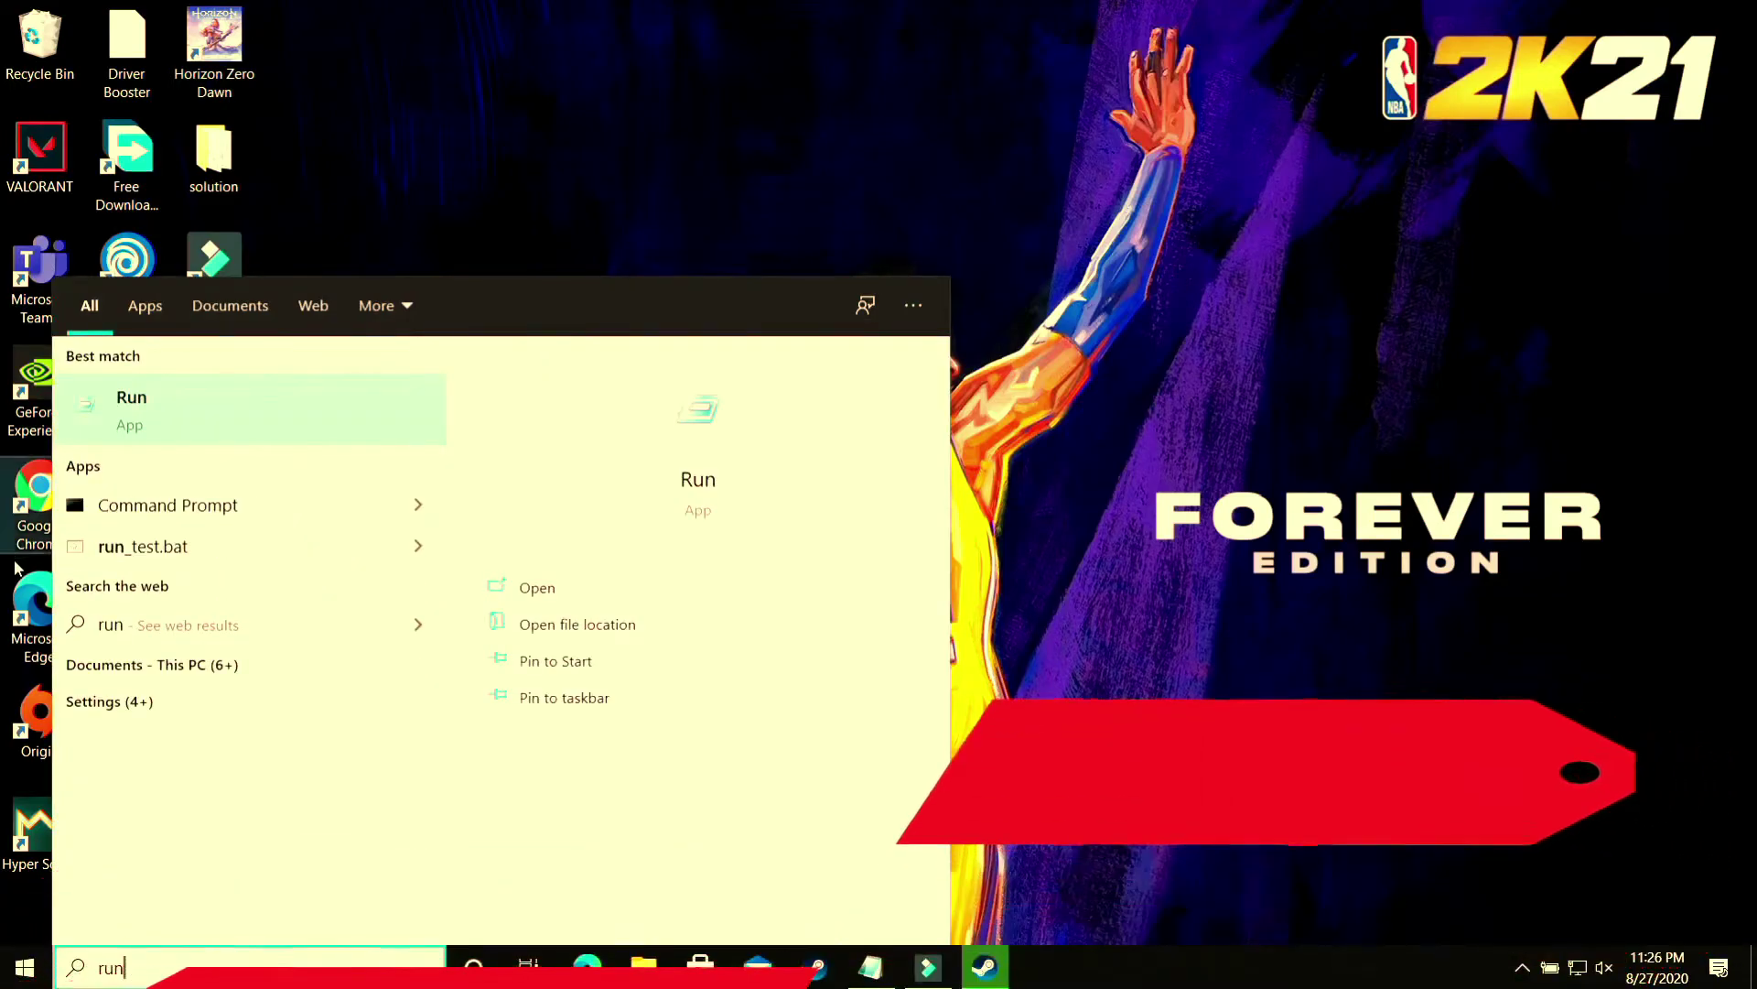
pyautogui.click(150, 413)
pyautogui.write('%temp%')
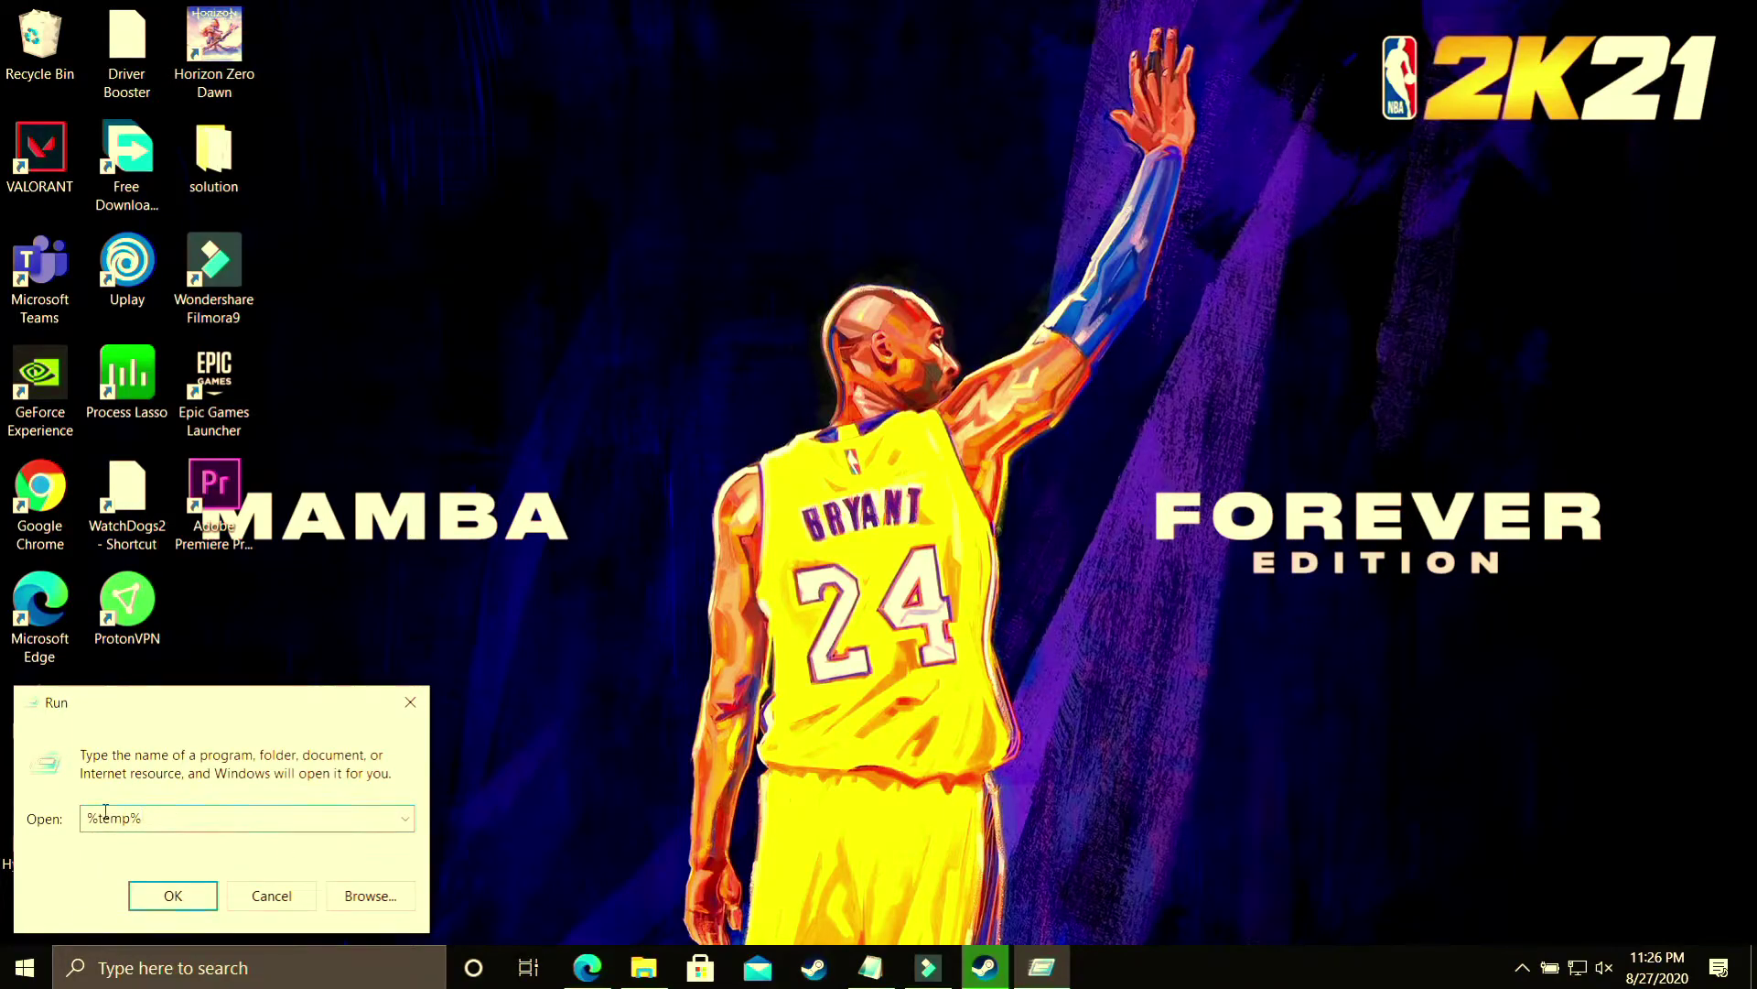
pyautogui.click(172, 895)
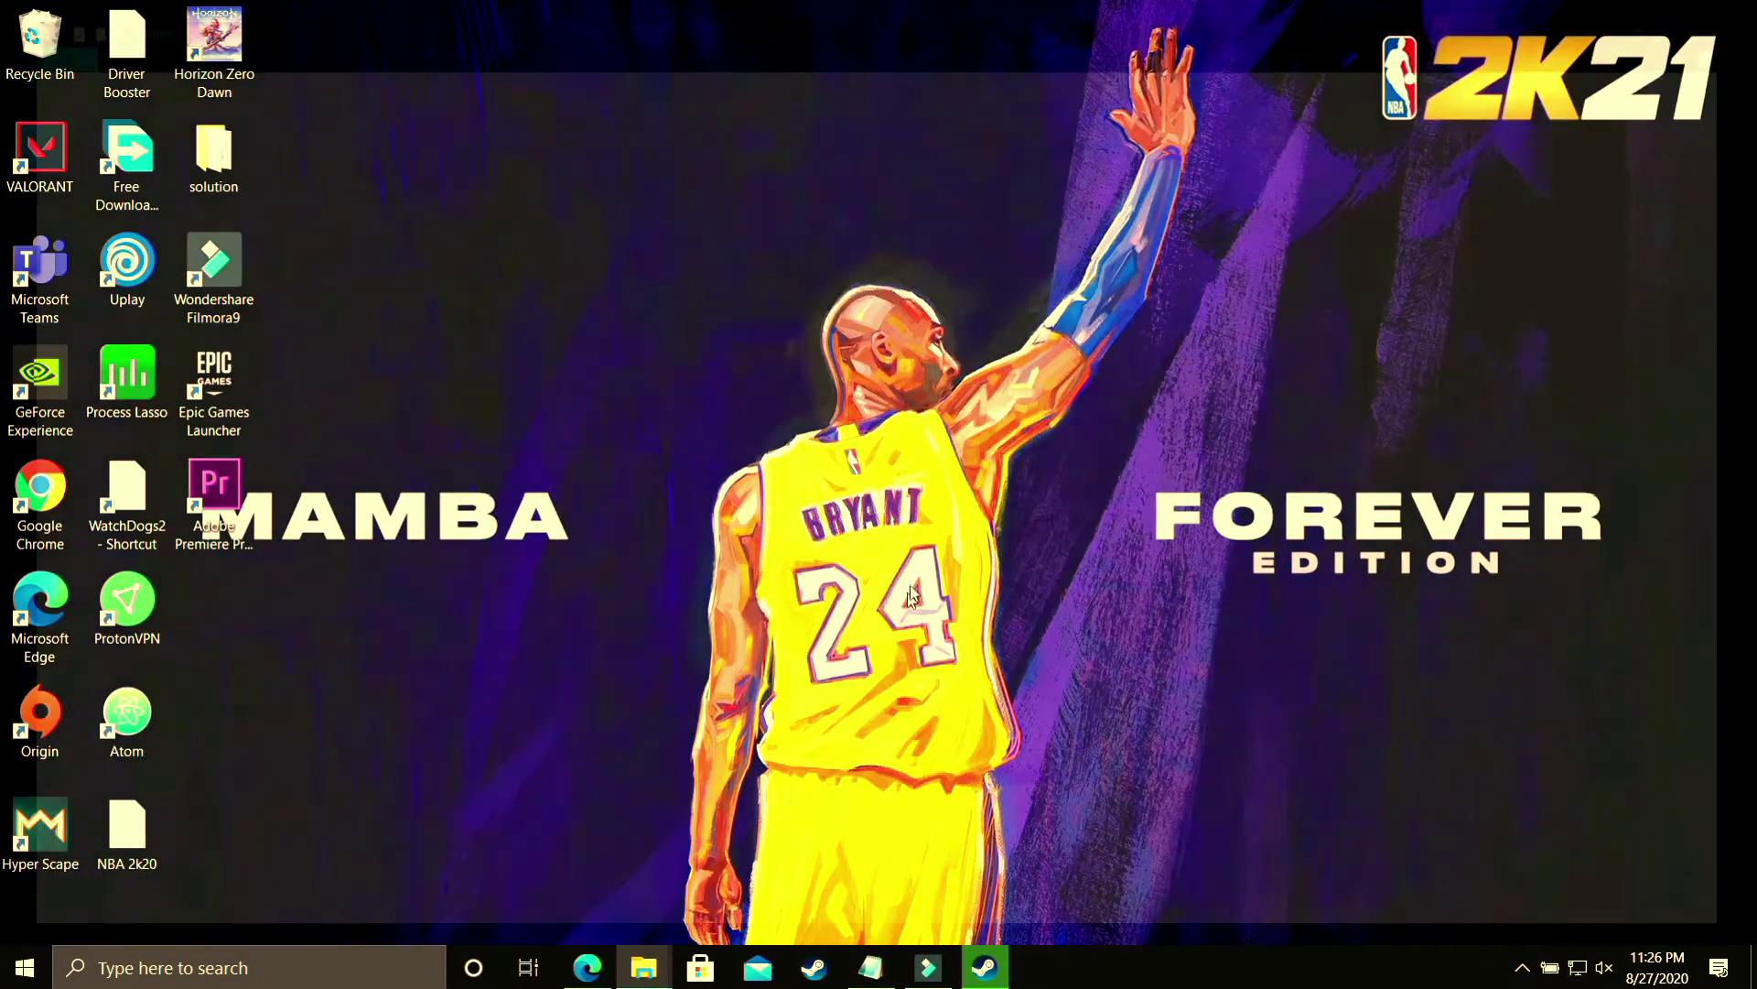
# Step: Permanently delete everything in the user's Temp folder, skipping all items that are in use
pyautogui.hotkey('ctrl', 'a')
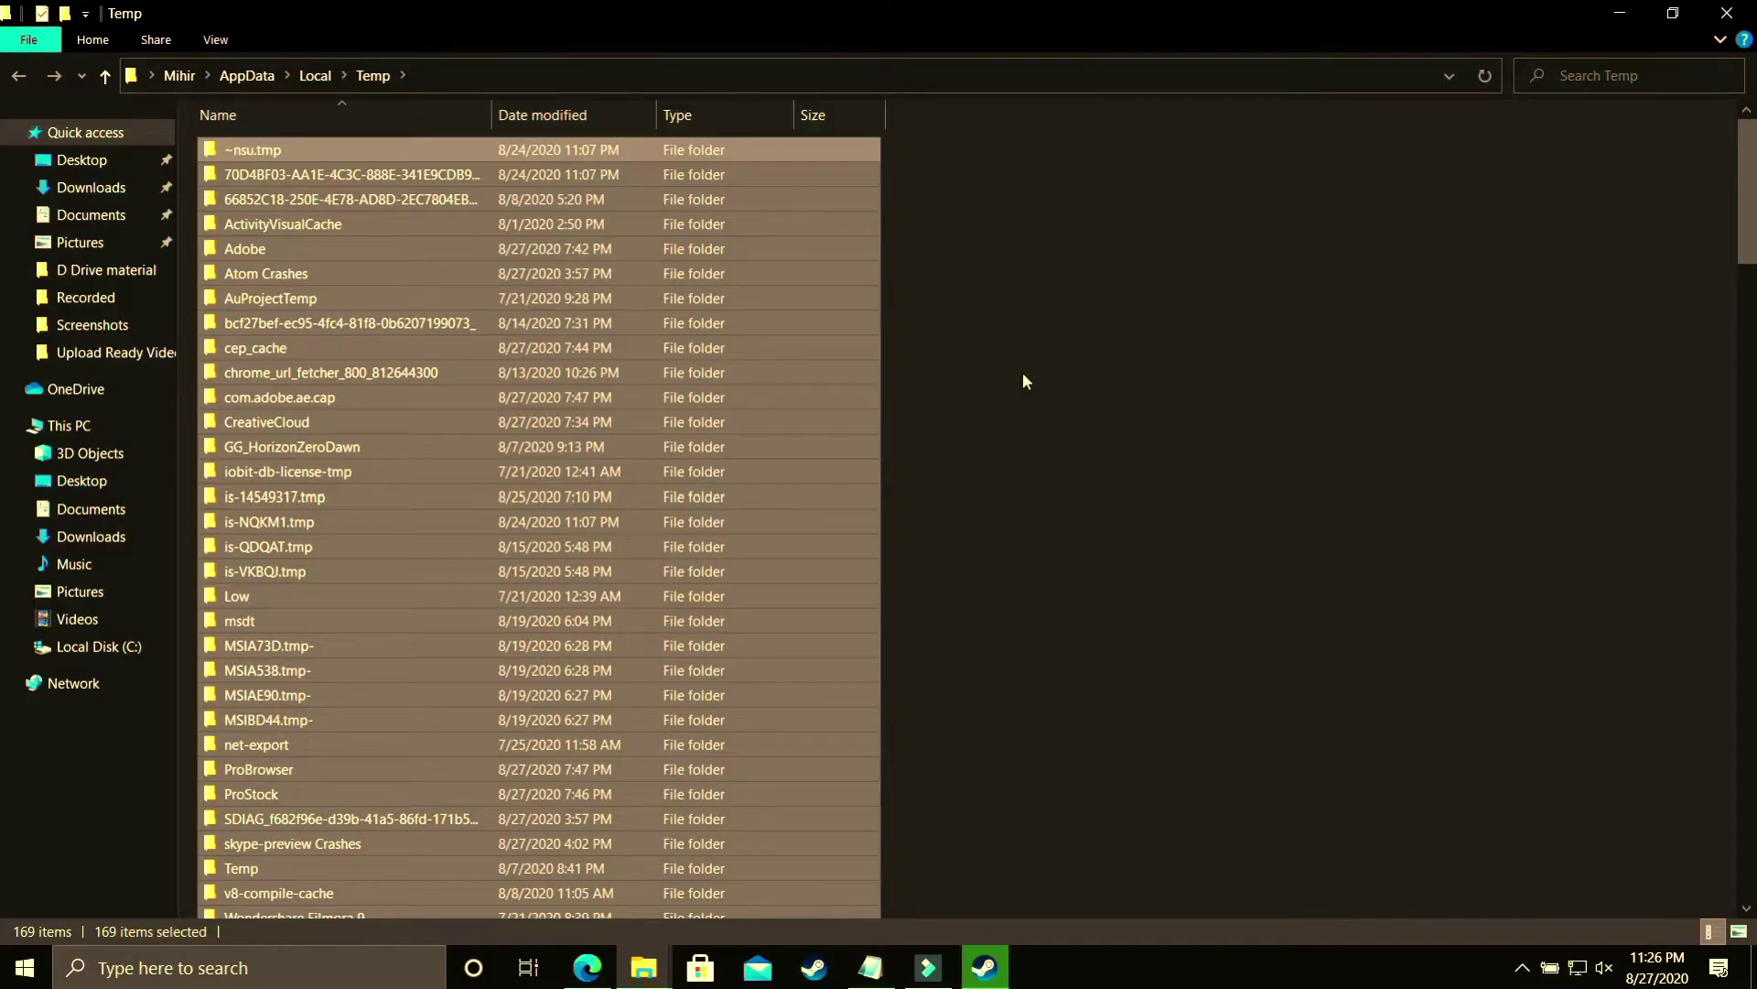
pyautogui.hotkey('shift', 'Delete')
pyautogui.press('Return')
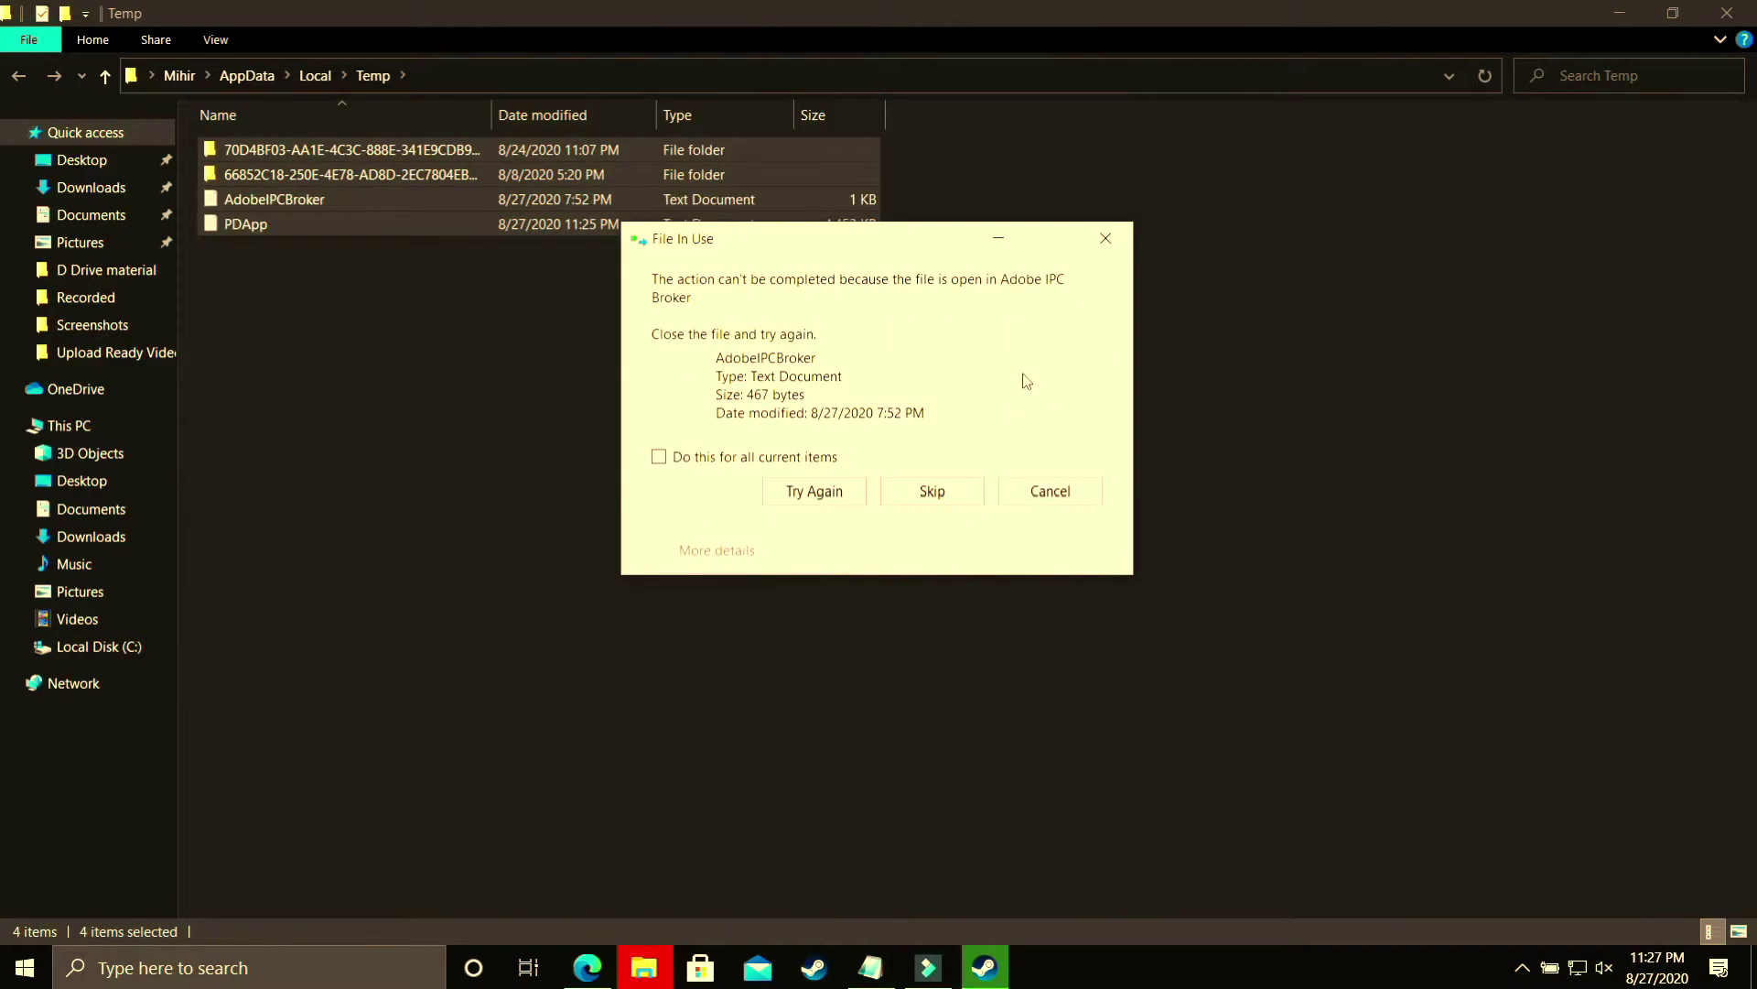
pyautogui.click(744, 456)
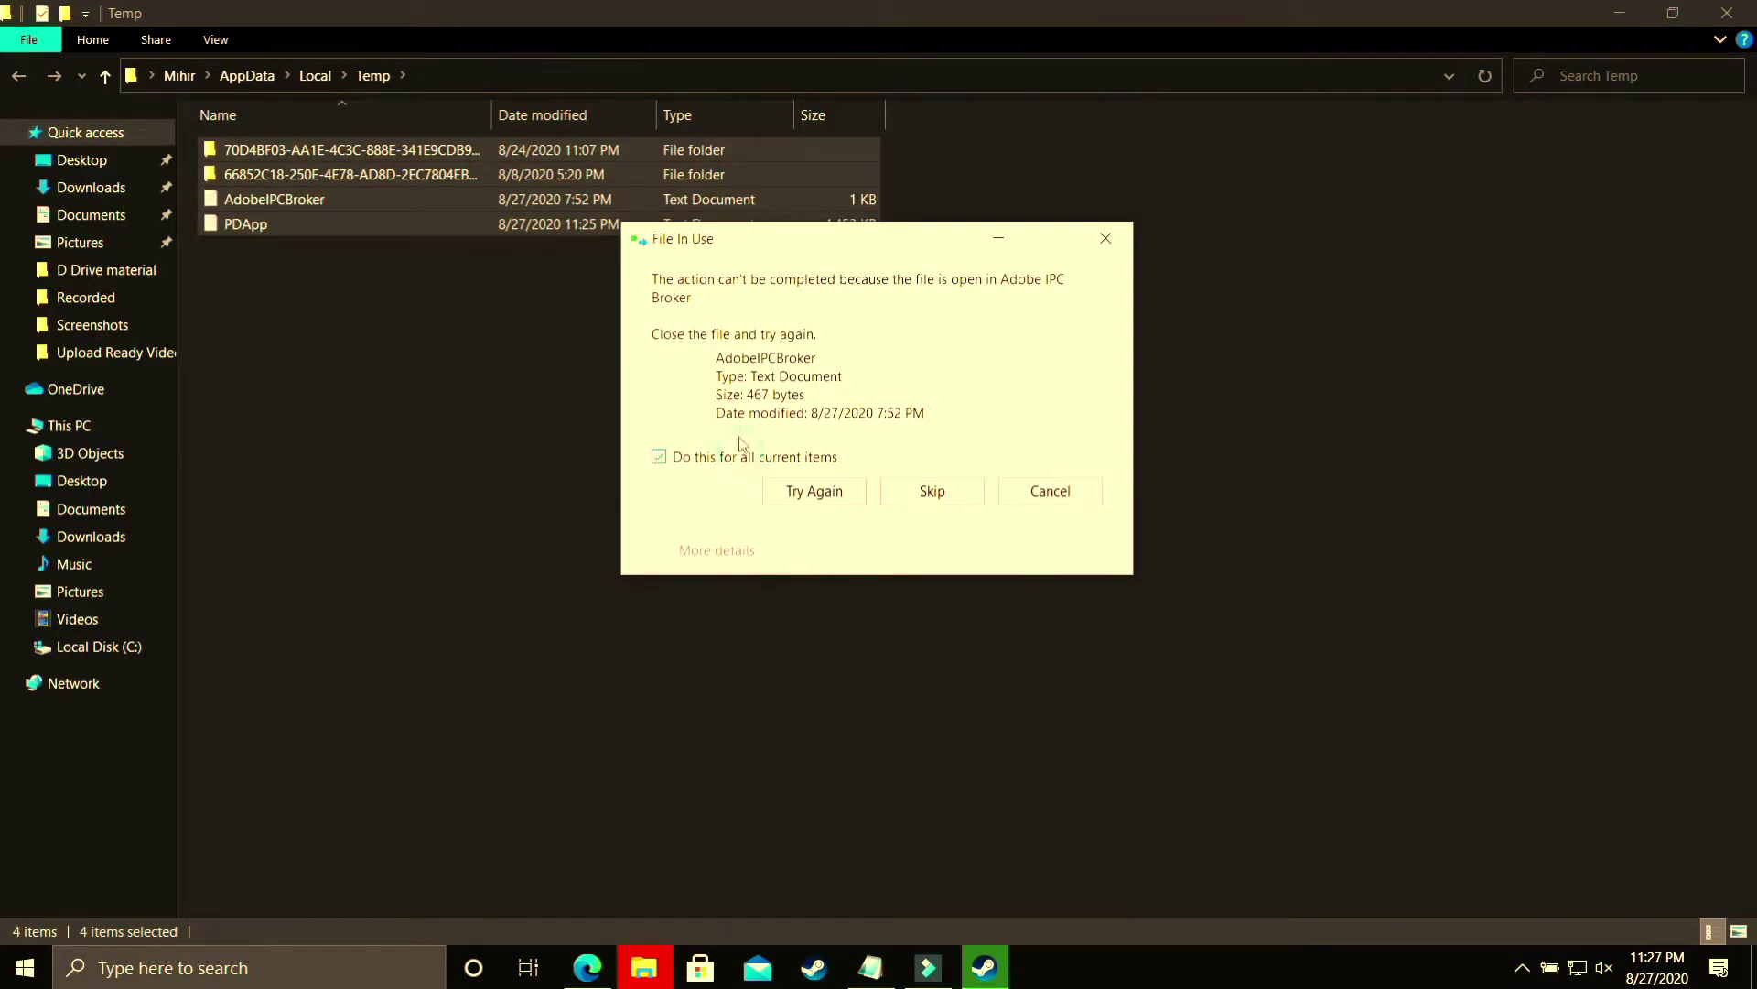
pyautogui.click(932, 491)
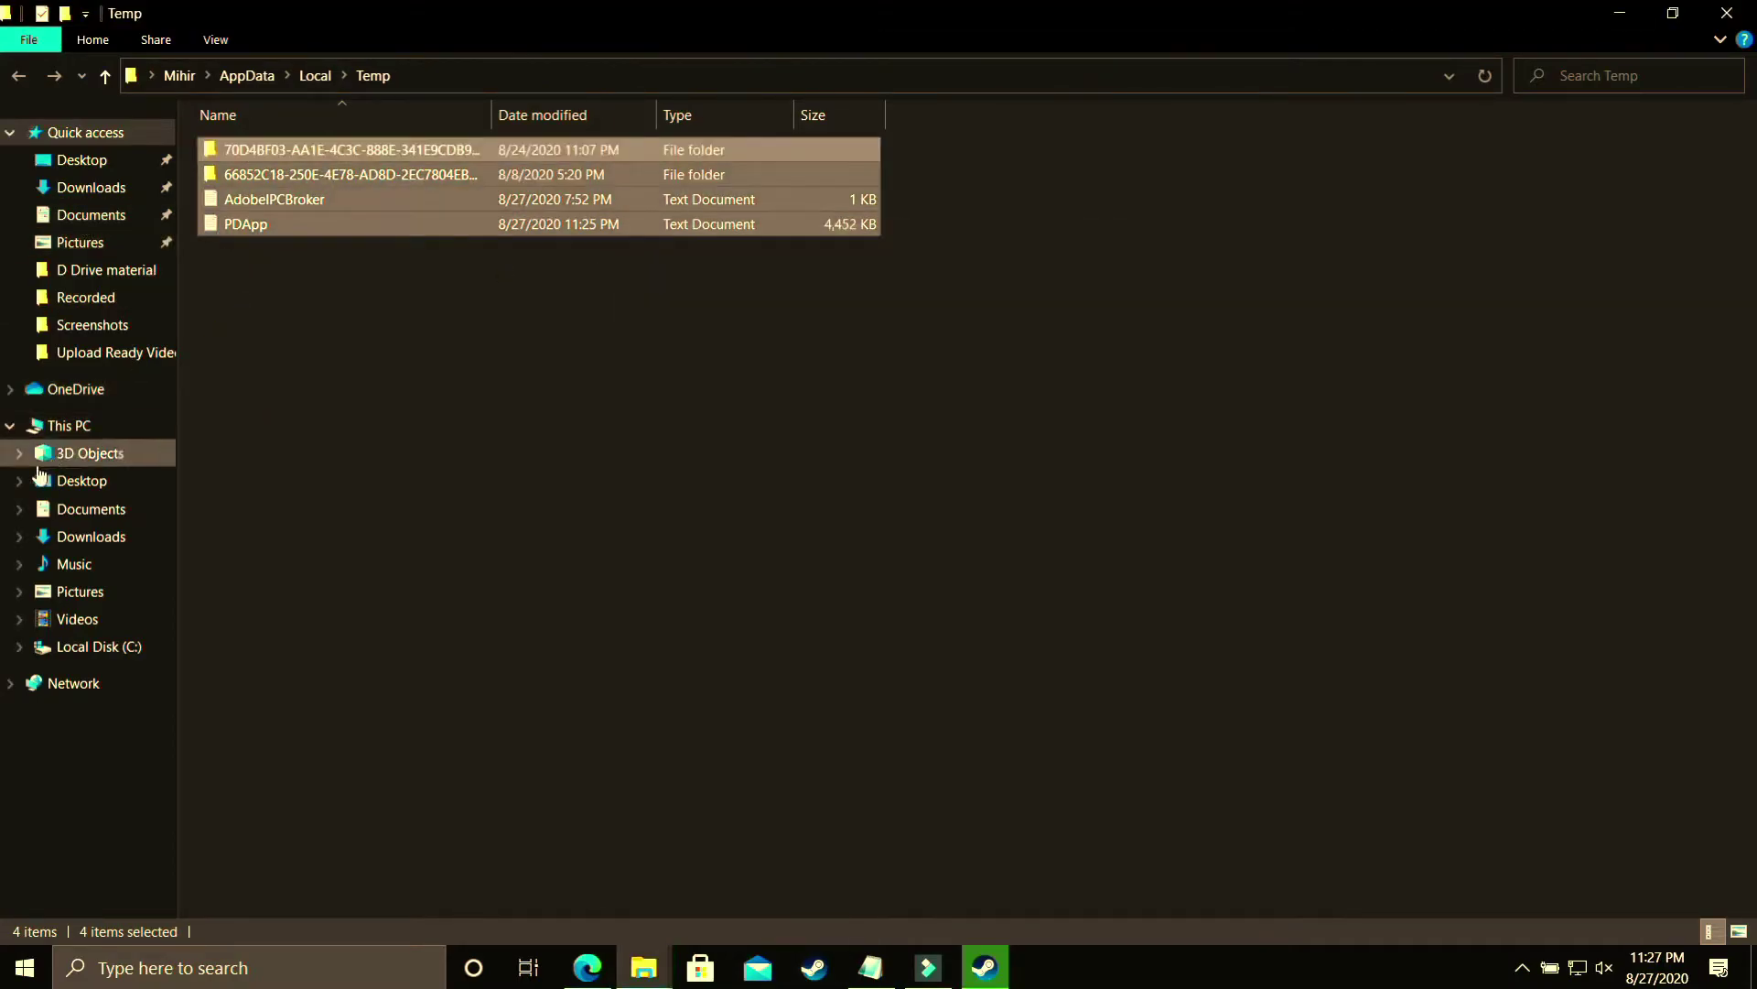
# Step: Browse from This PC to the Prefetch folder inside the Windows folder on Local Disk (C:)
pyautogui.click(89, 434)
pyautogui.click(325, 305)
pyautogui.doubleClick(325, 305)
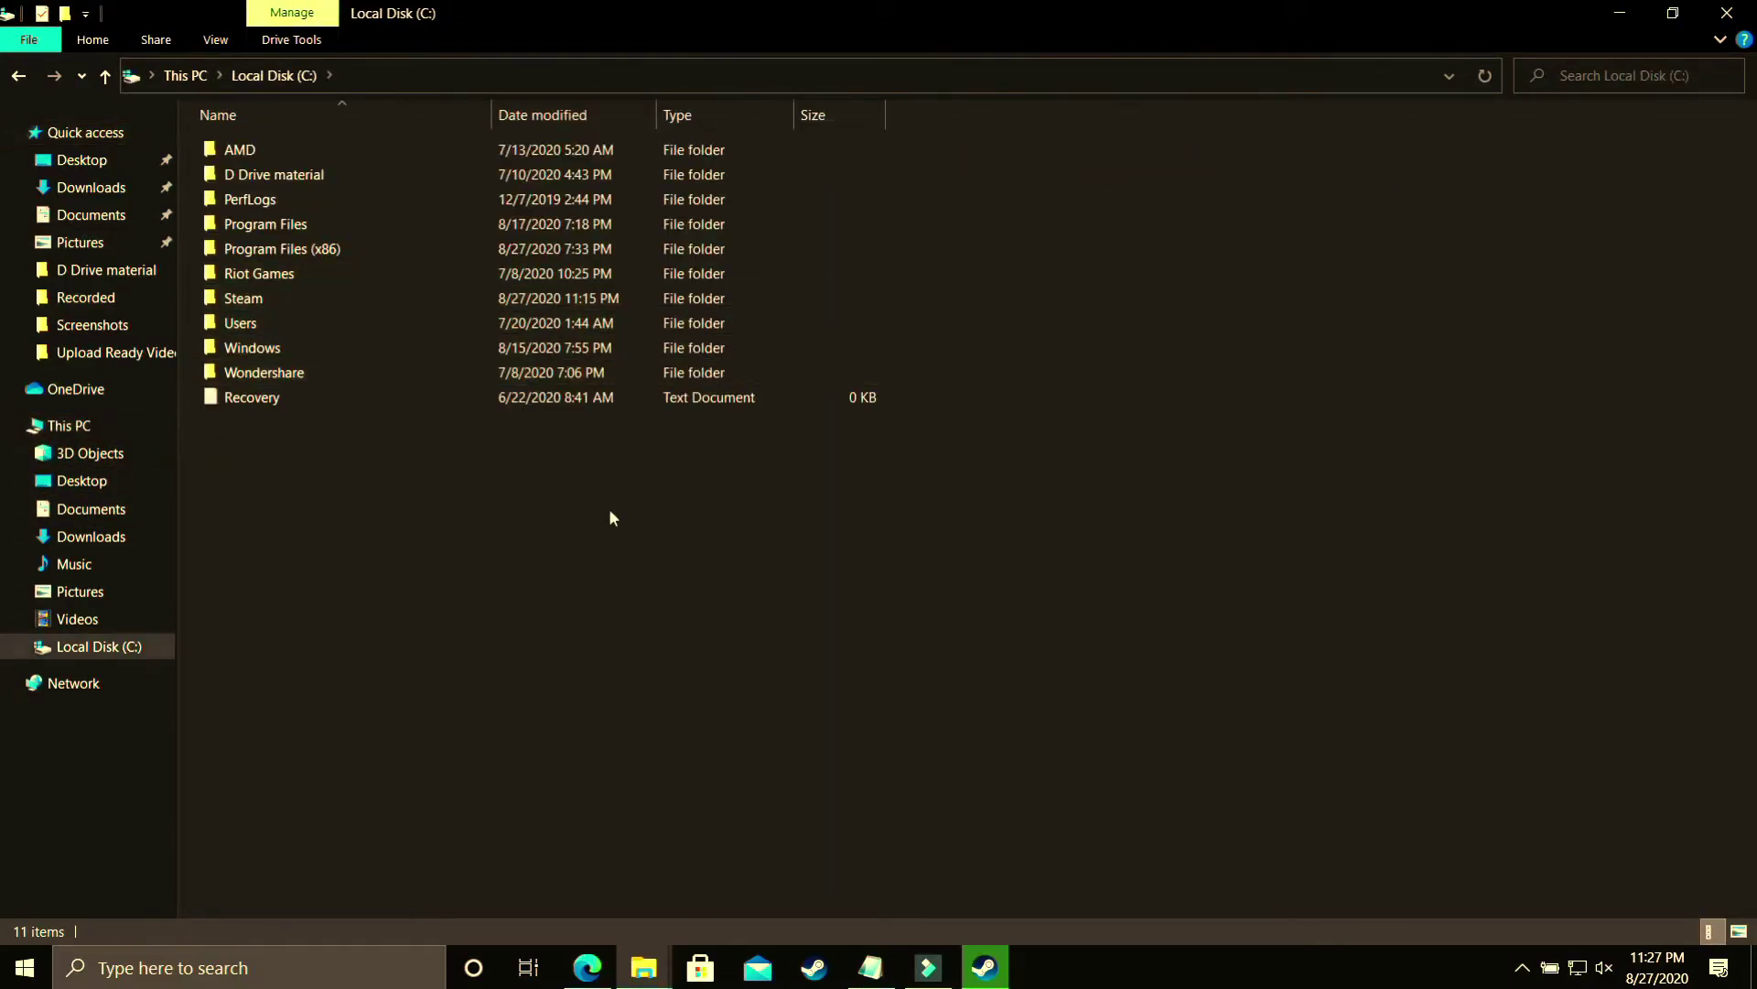
pyautogui.click(337, 348)
pyautogui.doubleClick(337, 348)
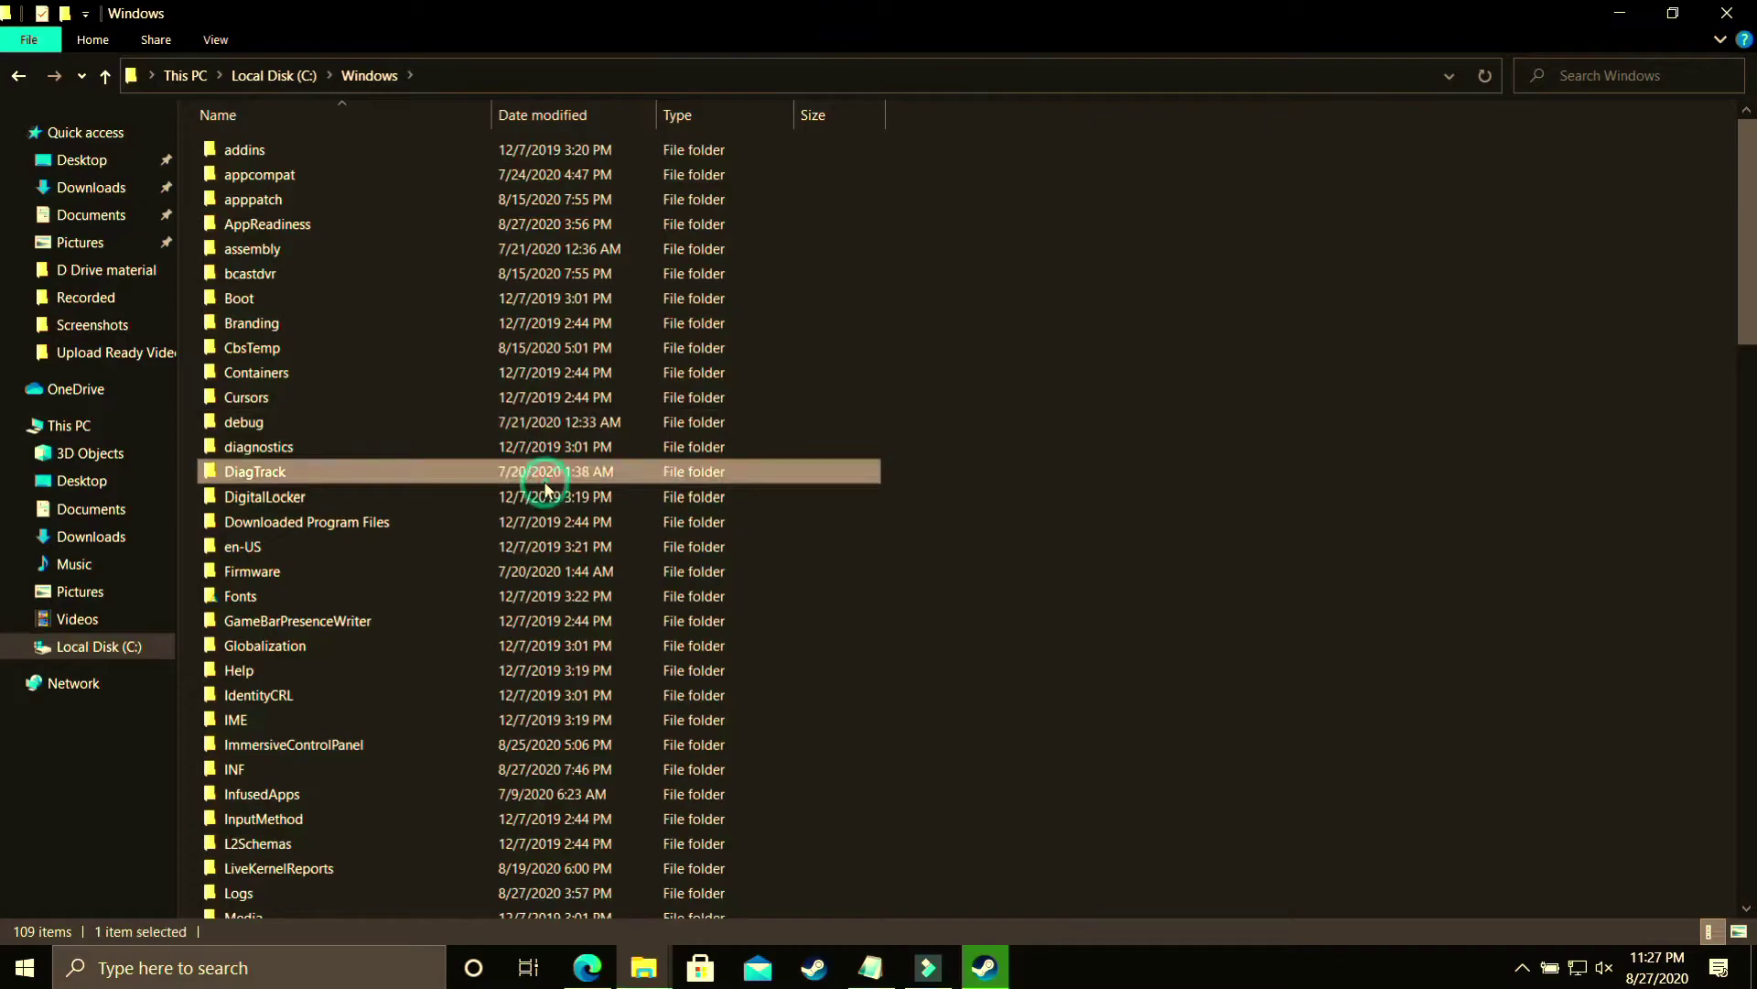
pyautogui.write('pre')
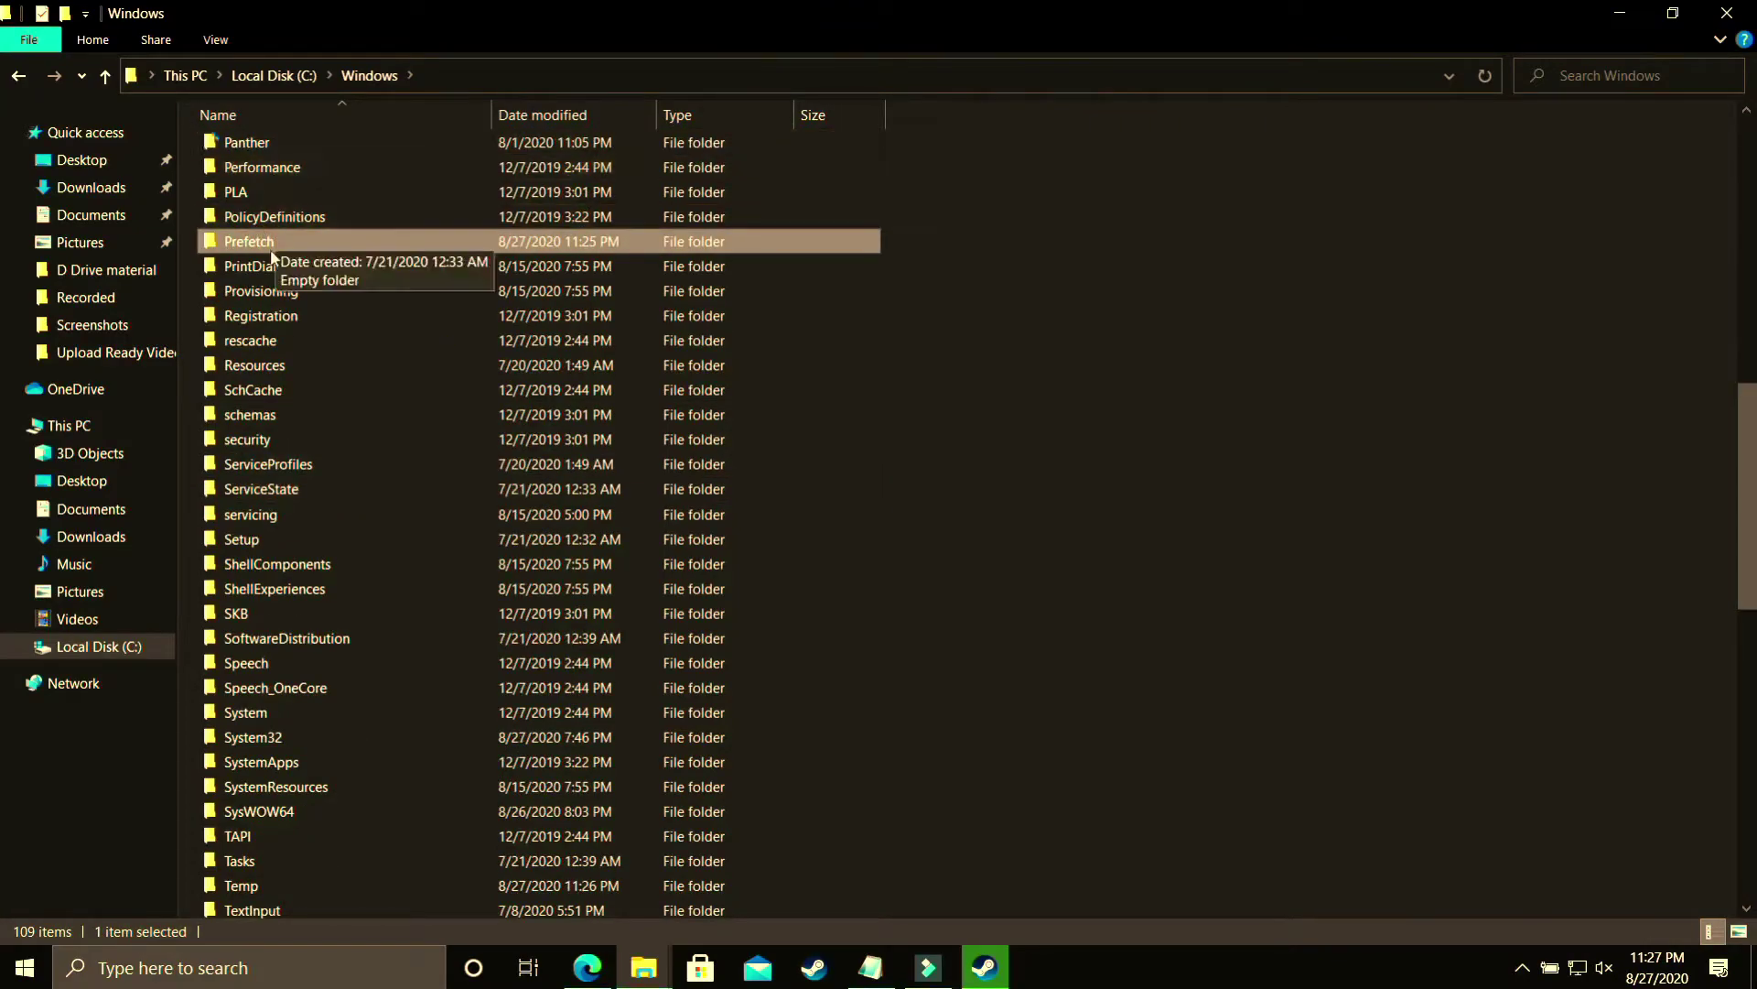
pyautogui.doubleClick(273, 242)
# Step: Grant access to the Prefetch folder and permanently delete everything in it, skipping the file that is in use
pyautogui.click(918, 515)
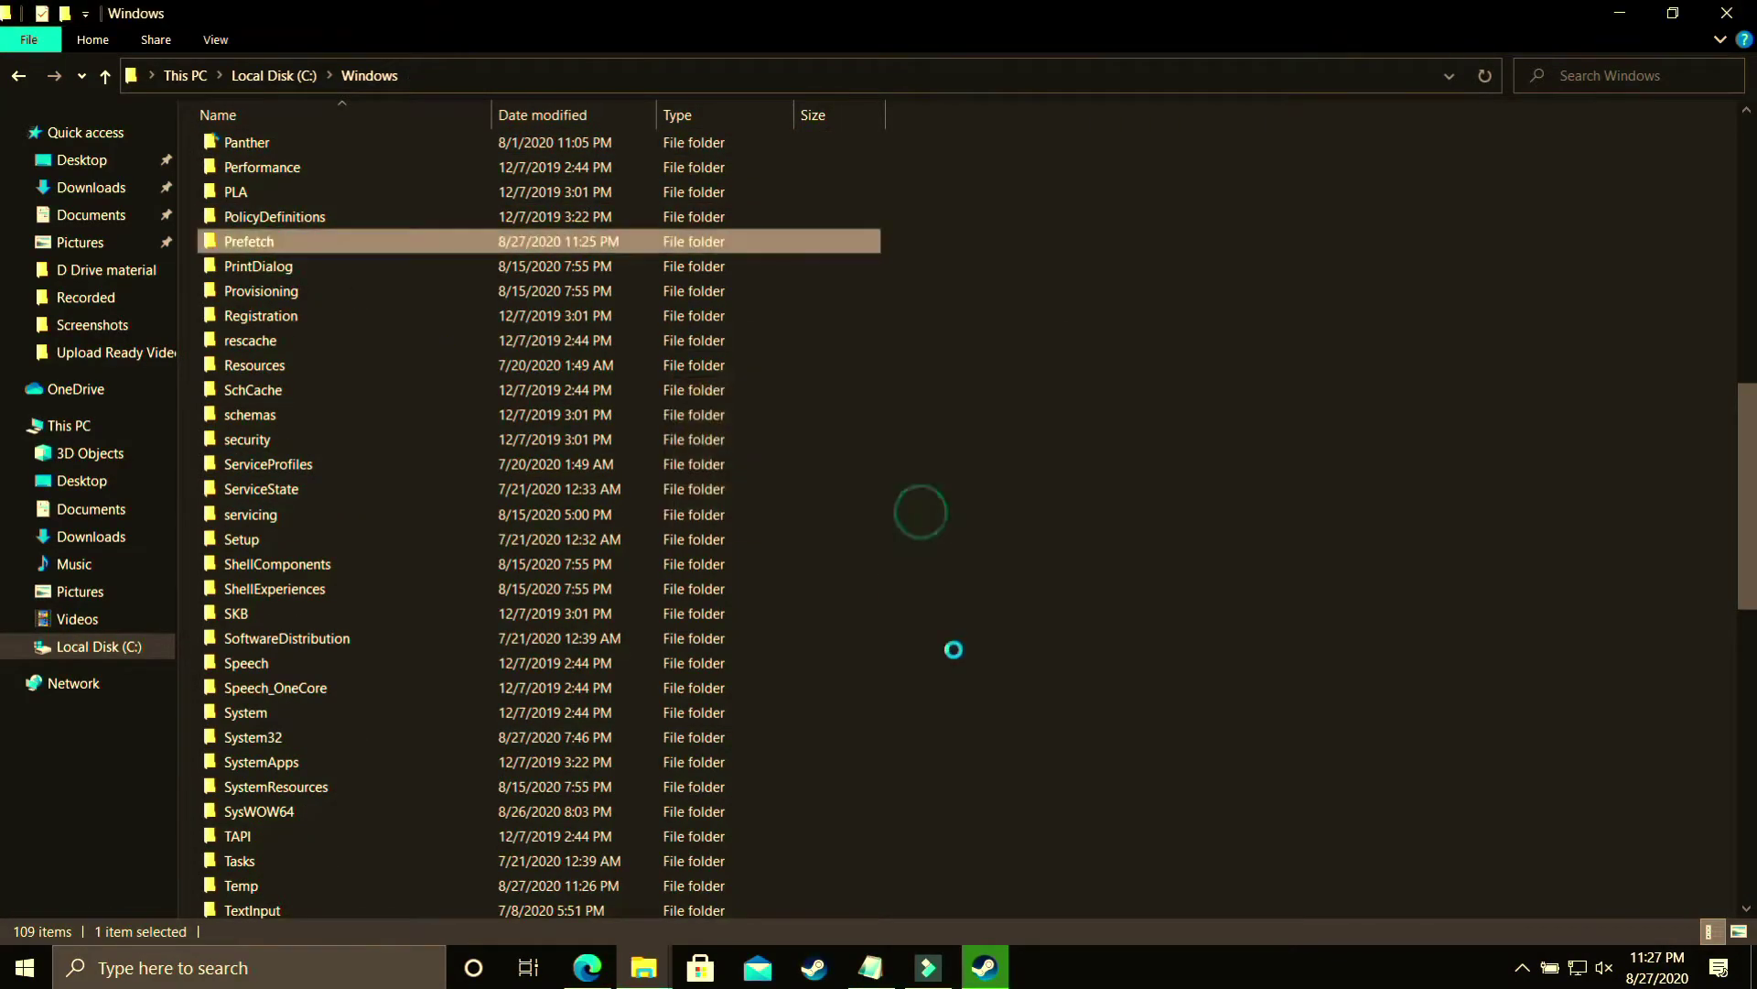
pyautogui.hotkey('ctrl', 'a')
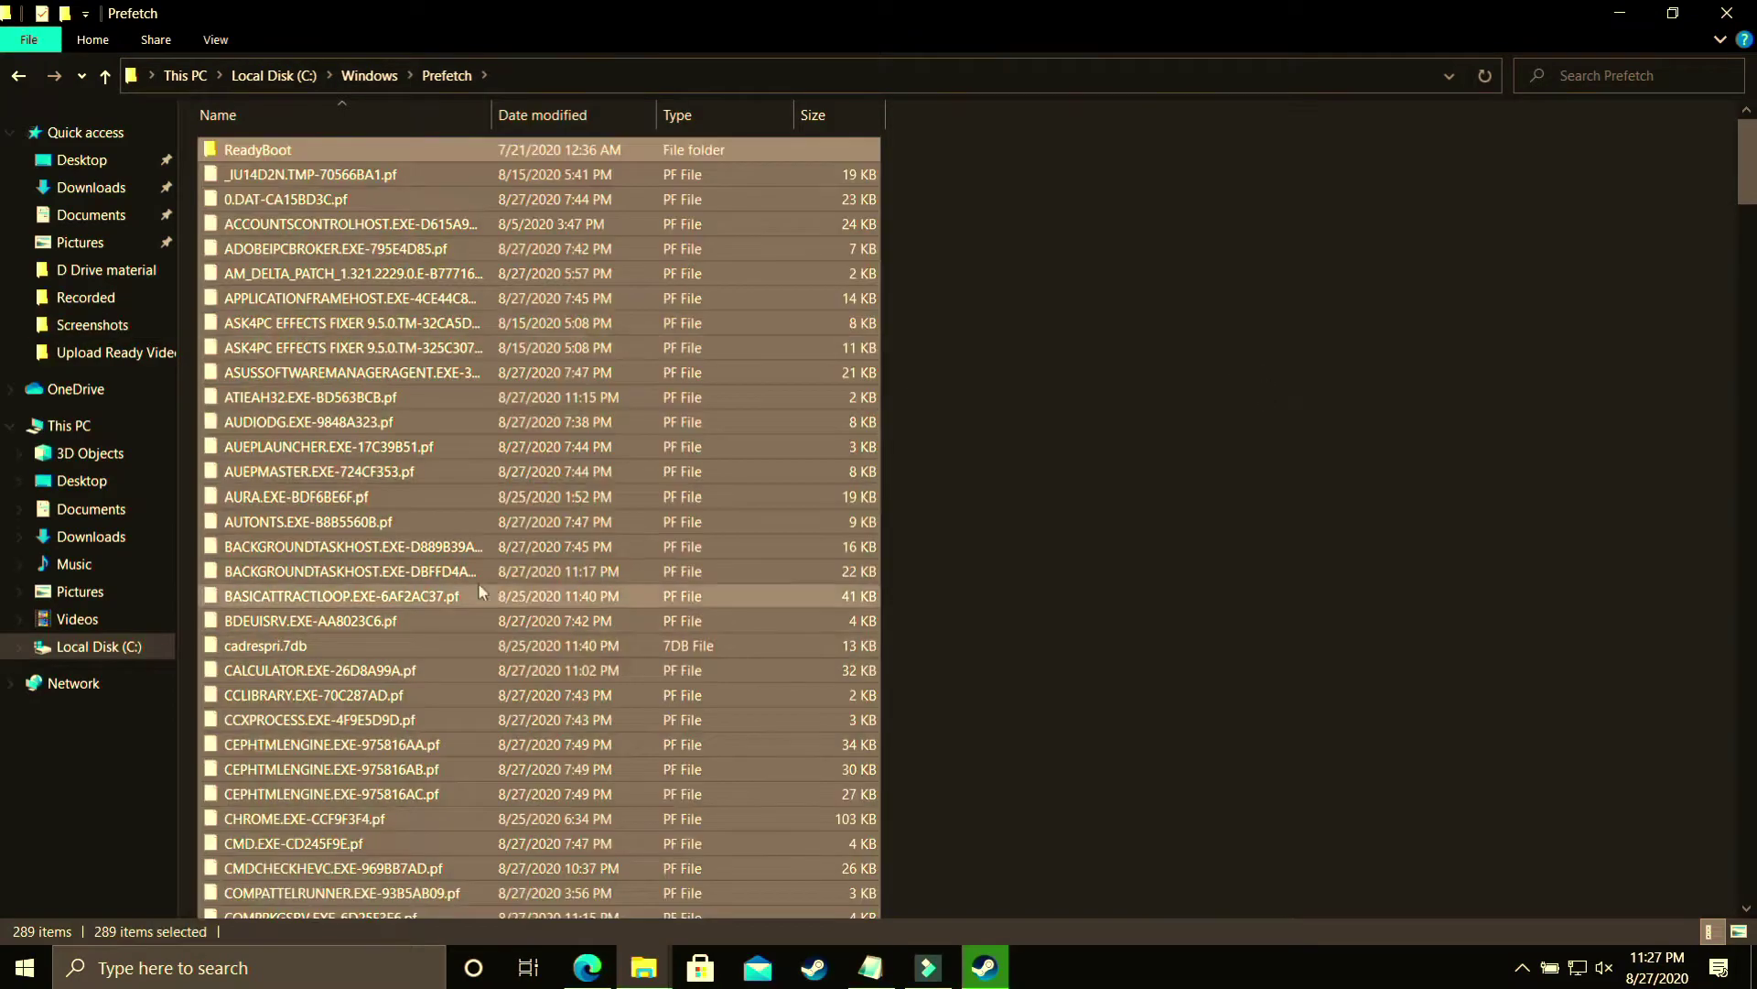
pyautogui.keyDown('ctrl'); pyautogui.click(256, 152); pyautogui.keyUp('ctrl')
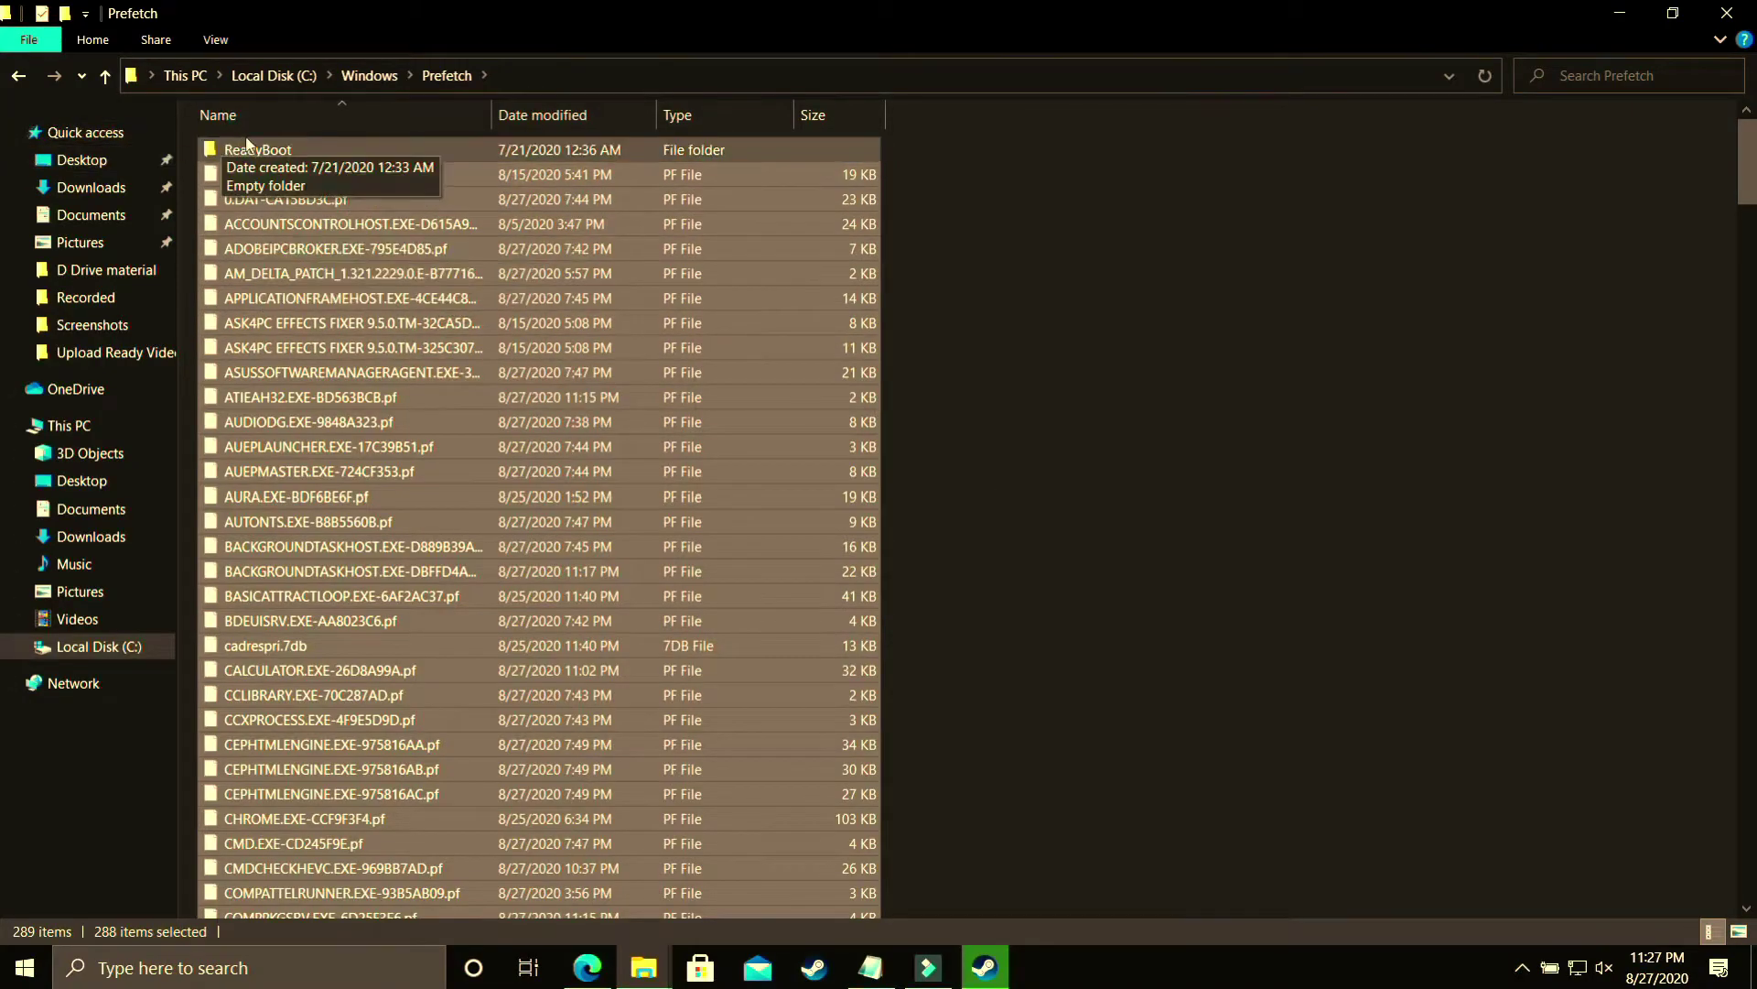
pyautogui.hotkey('ctrl', 'a')
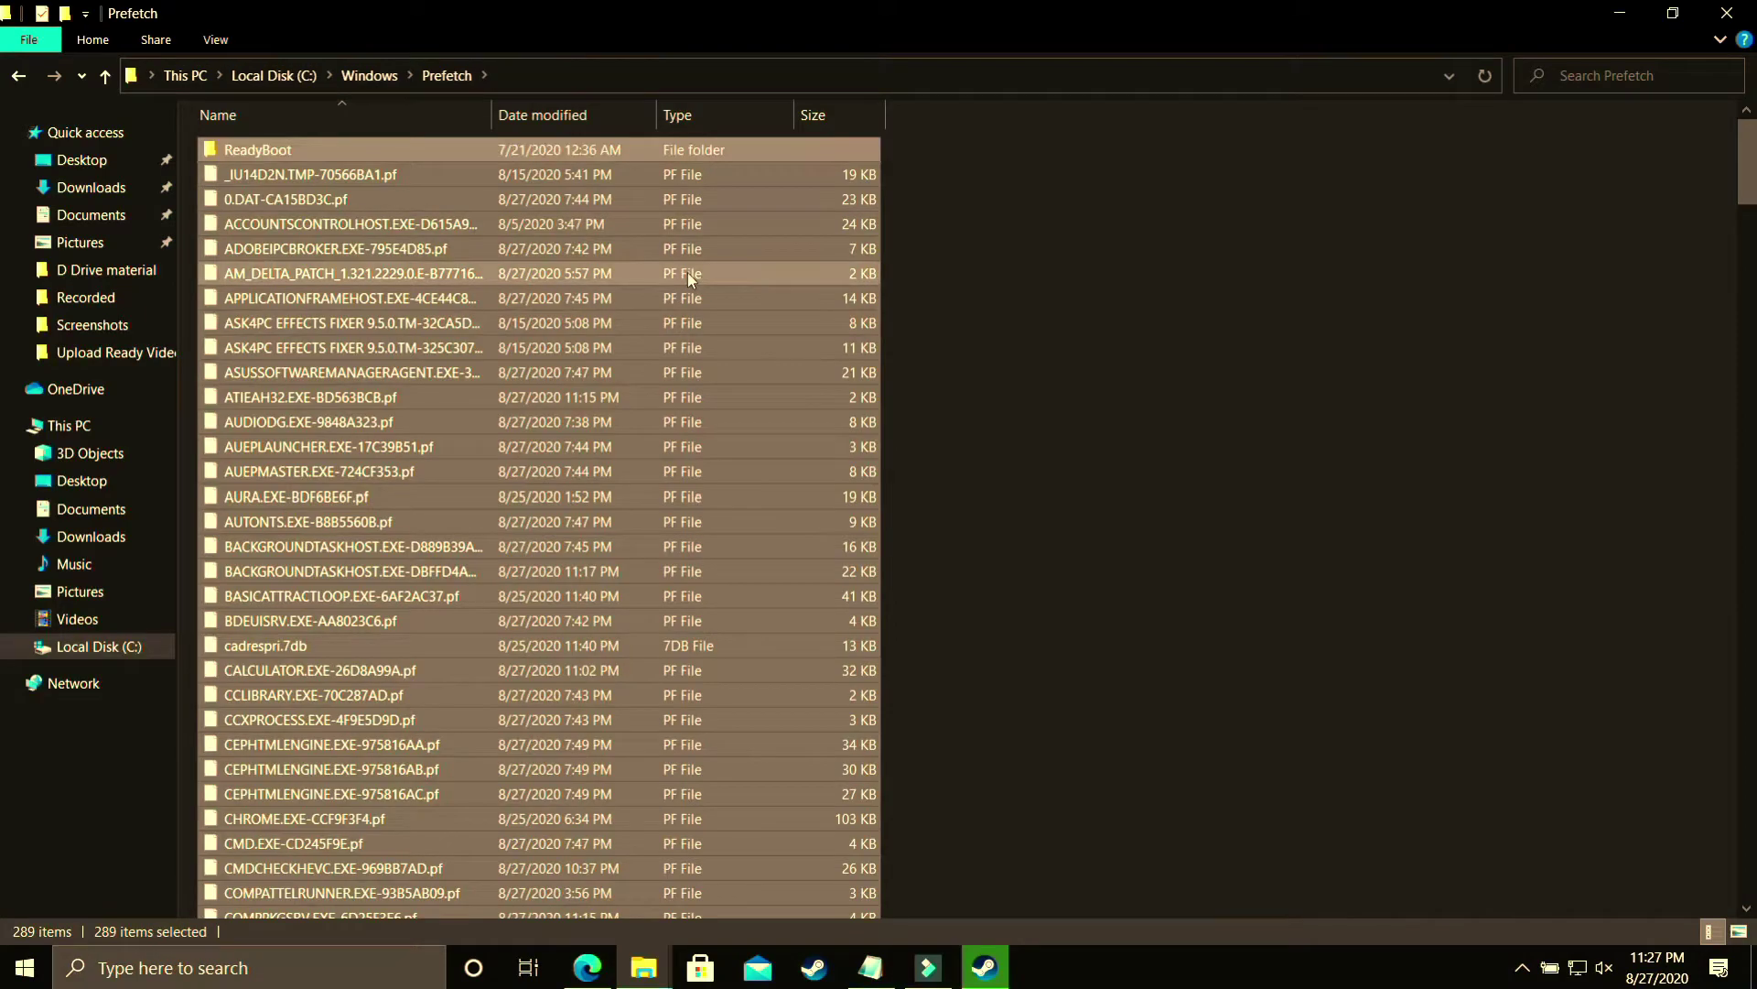
pyautogui.hotkey('shift', 'Delete')
pyautogui.press('Return')
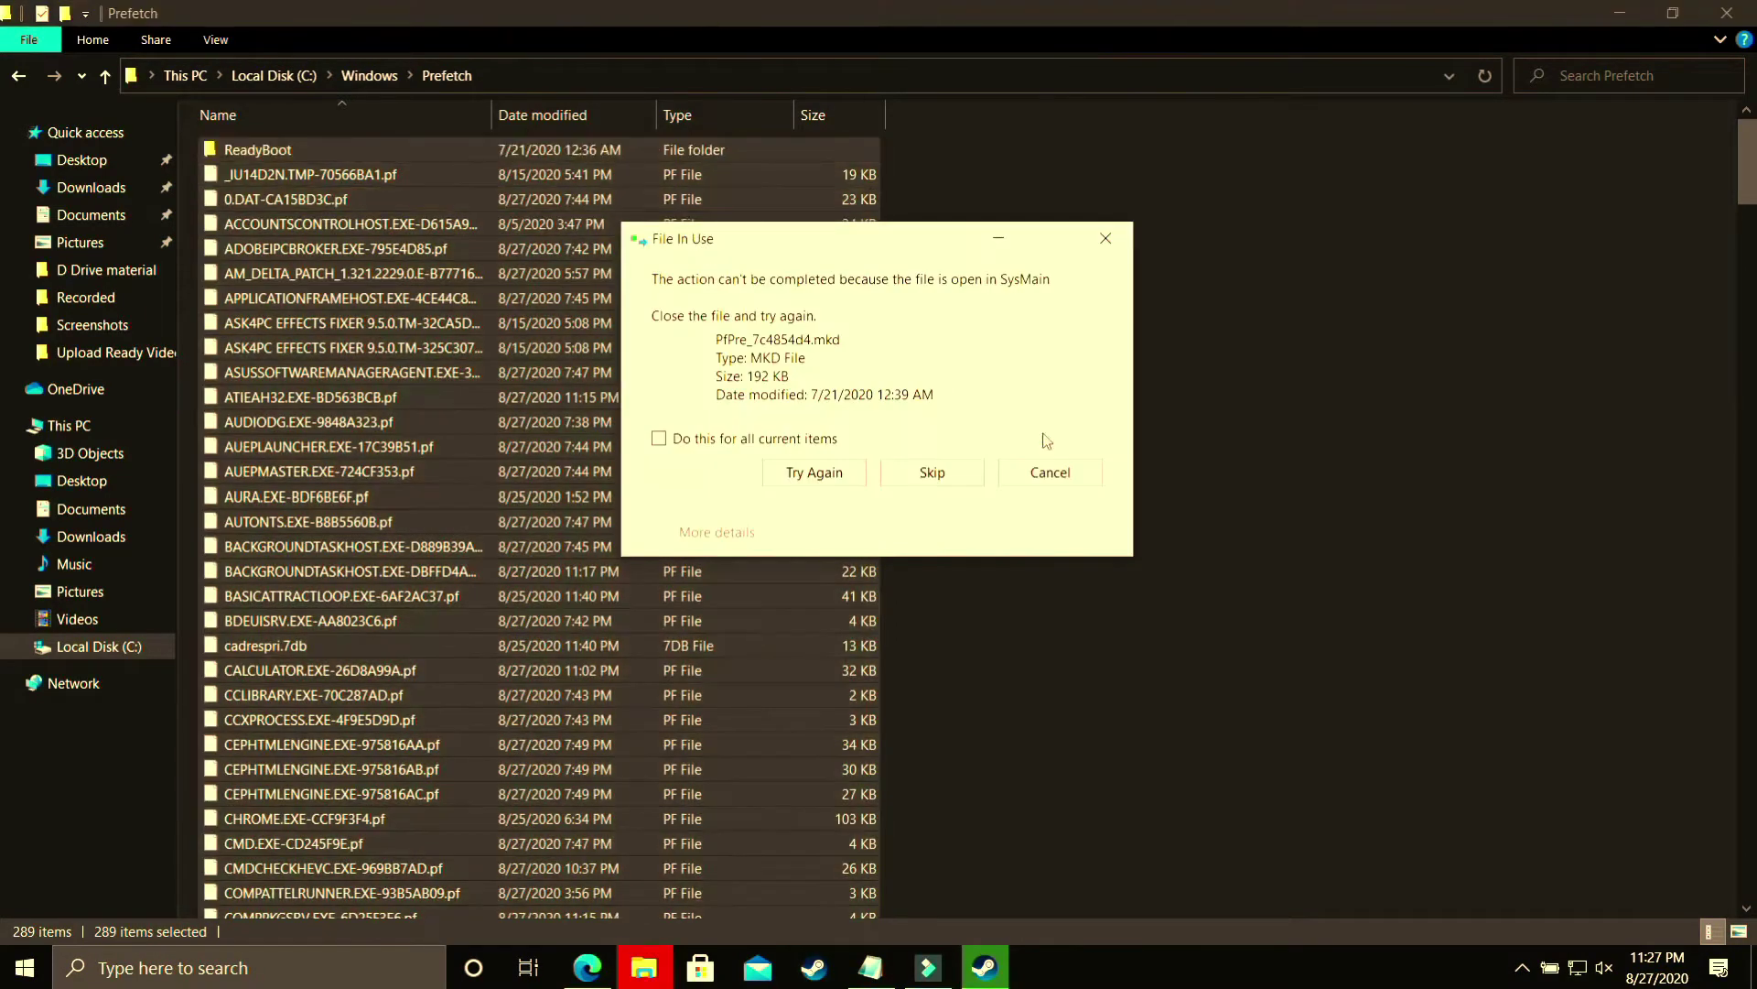
pyautogui.click(932, 472)
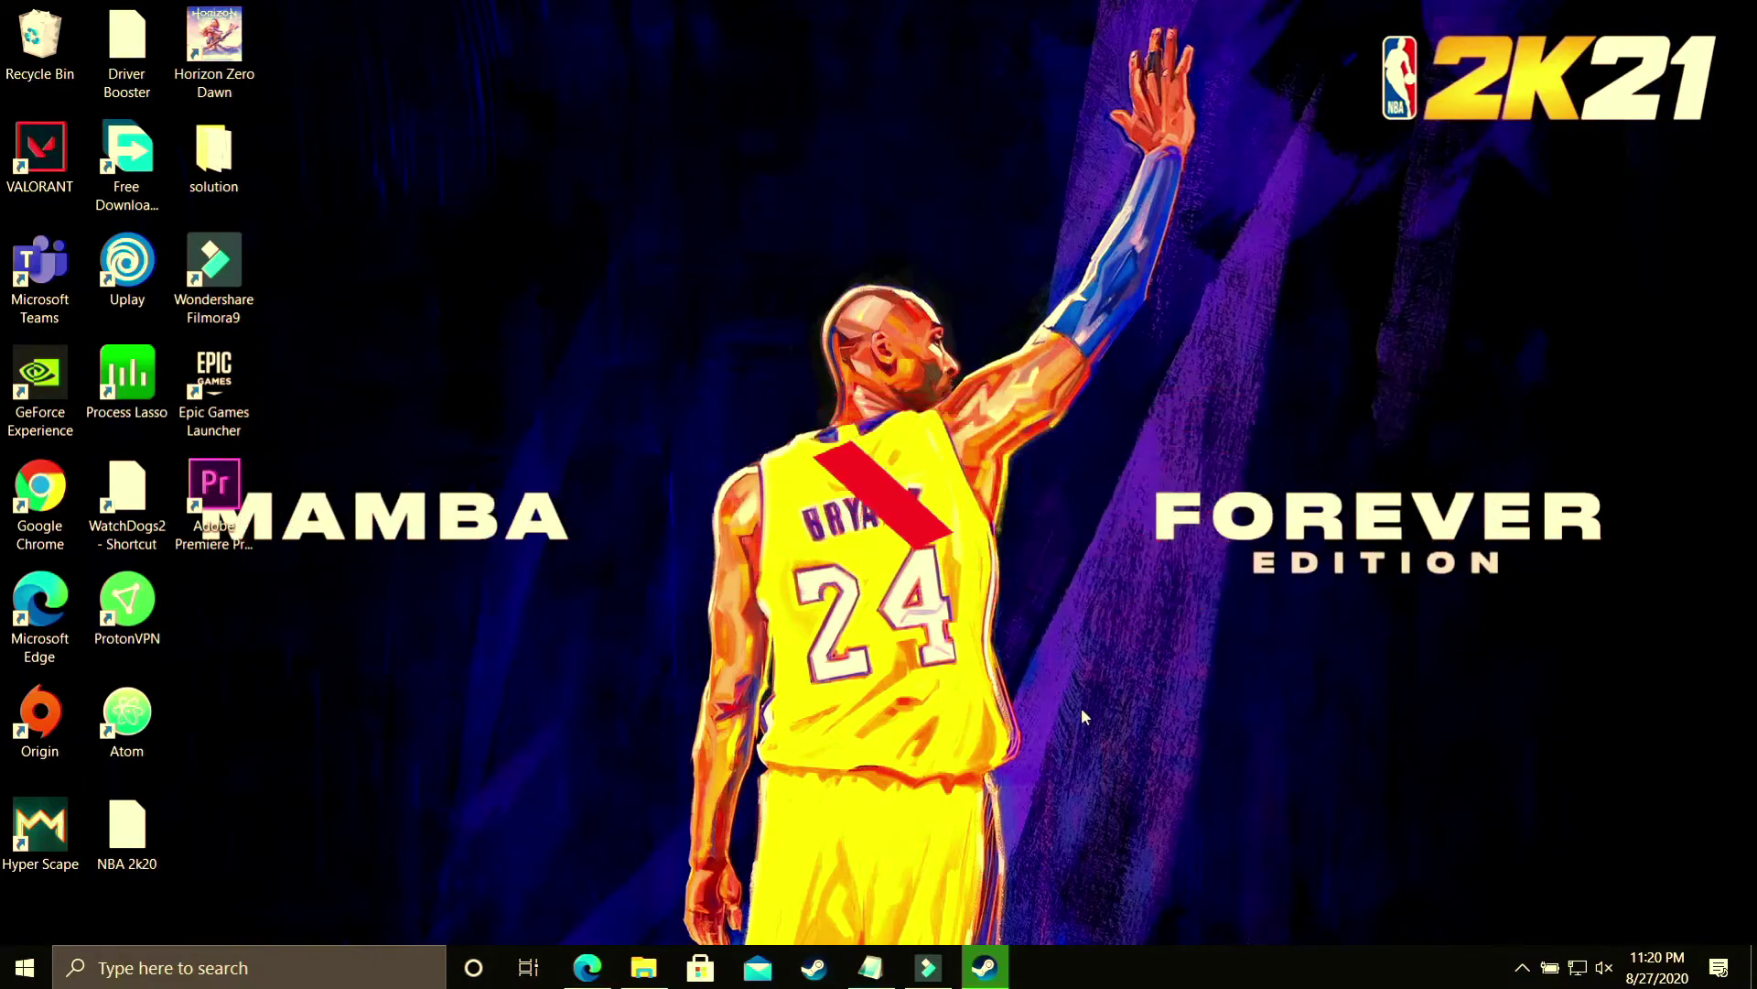
# Step: Switch to Steam, launch NBA 2K20 from the library, and minimize the Steam window
pyautogui.click(985, 968)
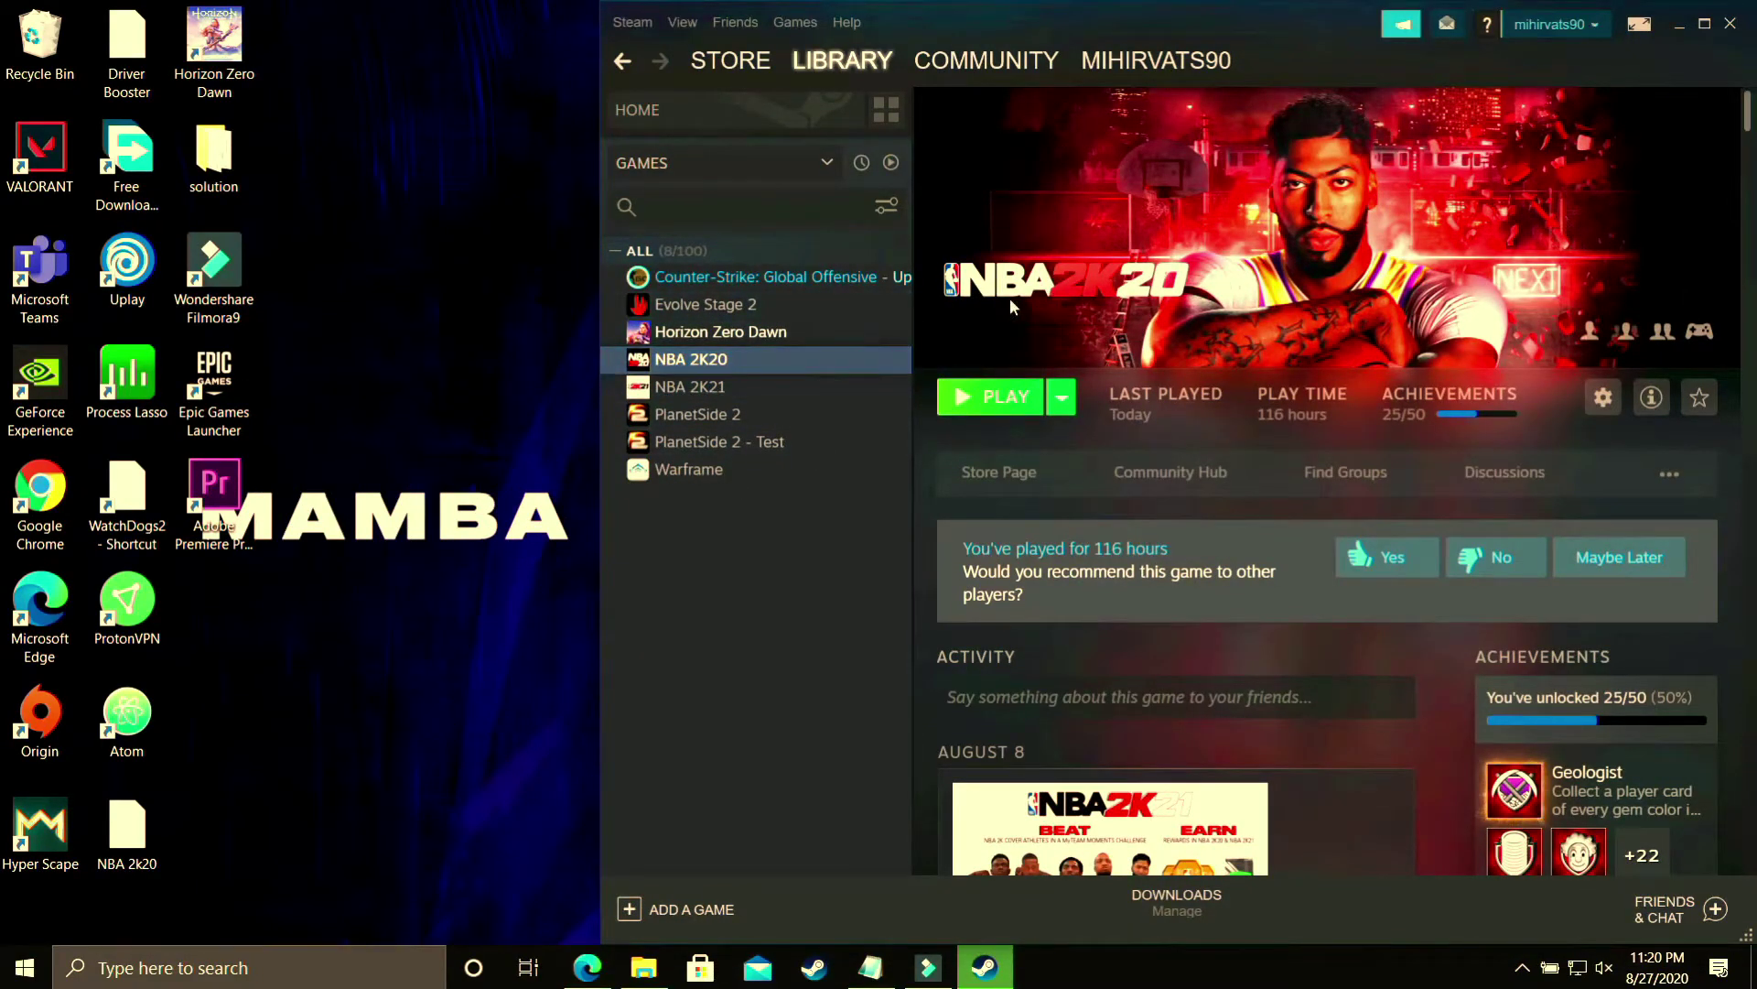
pyautogui.click(989, 401)
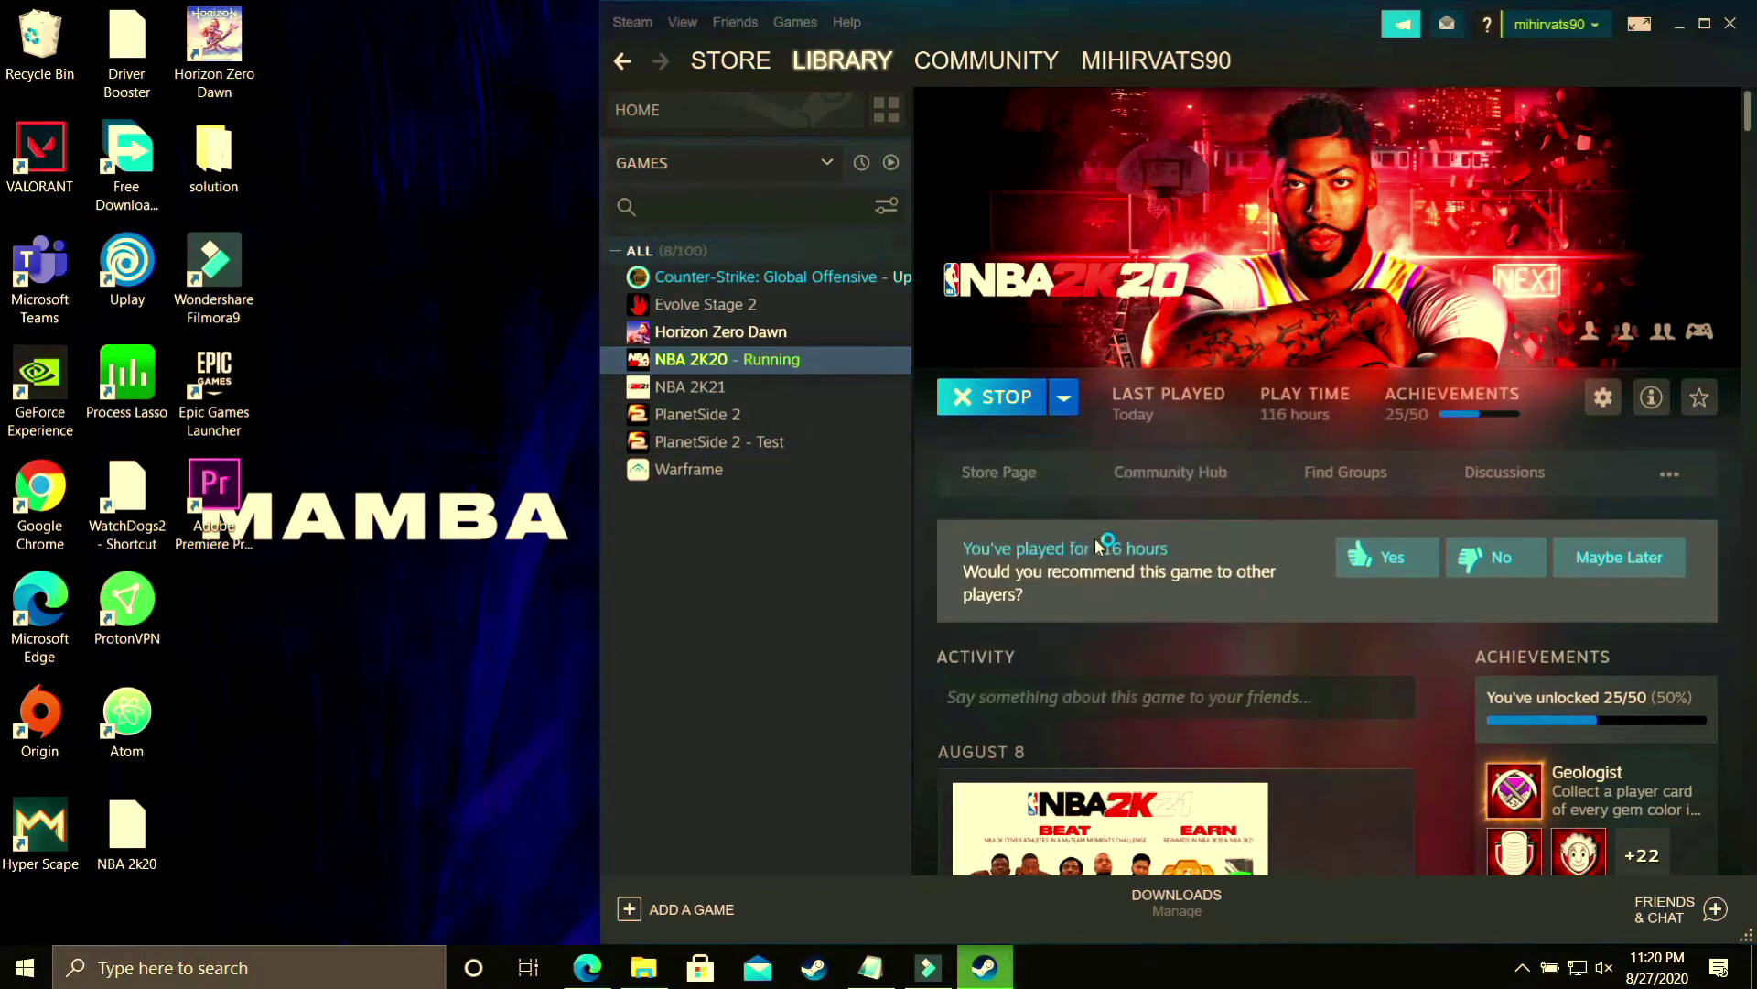
pyautogui.click(1682, 28)
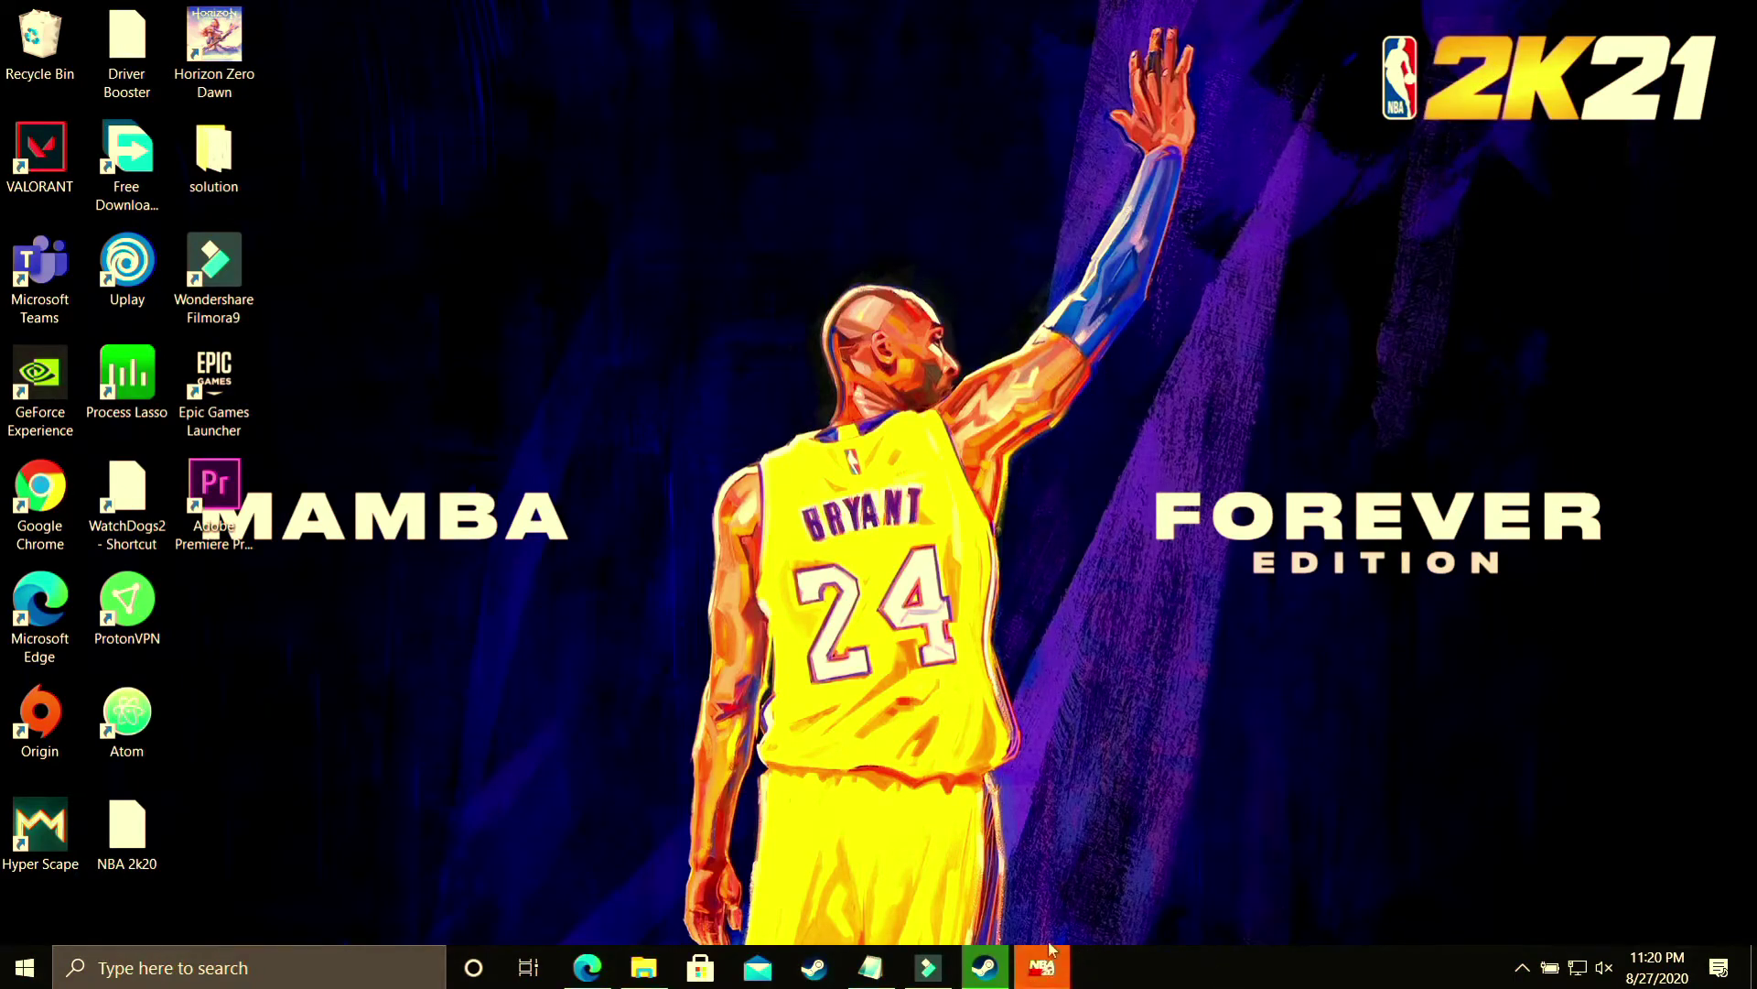
# Step: Open Task Manager and go to the details entry of the running NBA2K20 app
pyautogui.rightClick(1227, 977)
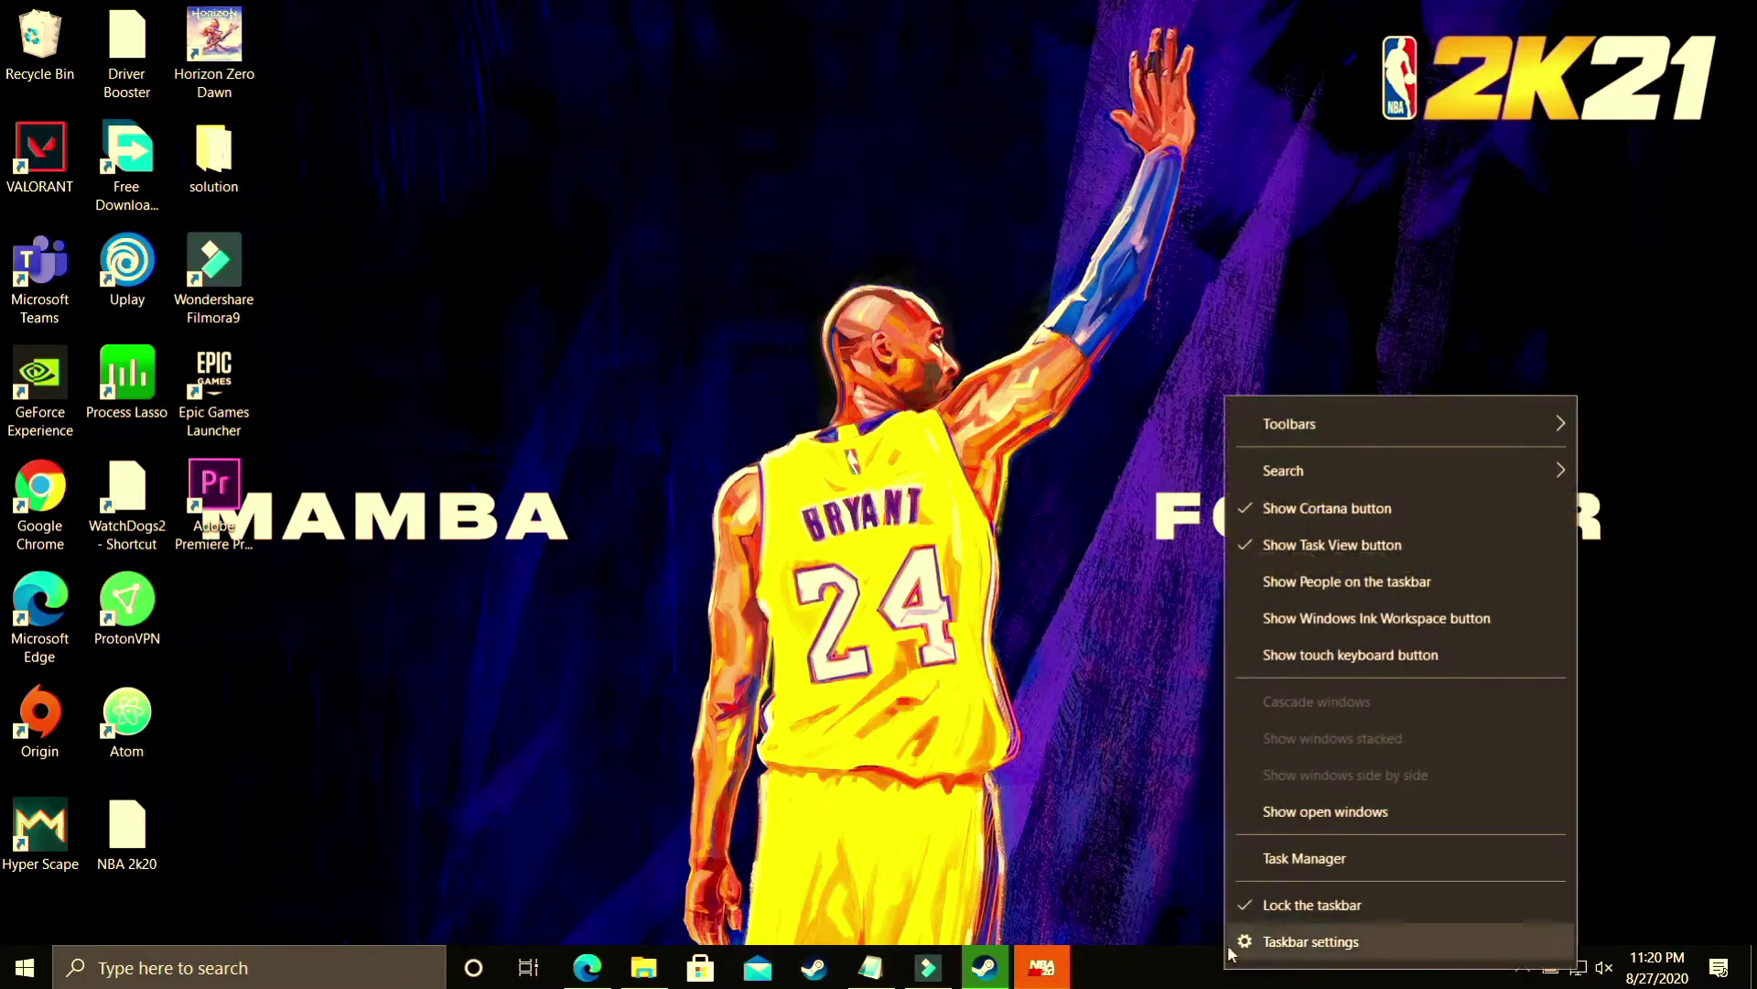
pyautogui.click(1318, 863)
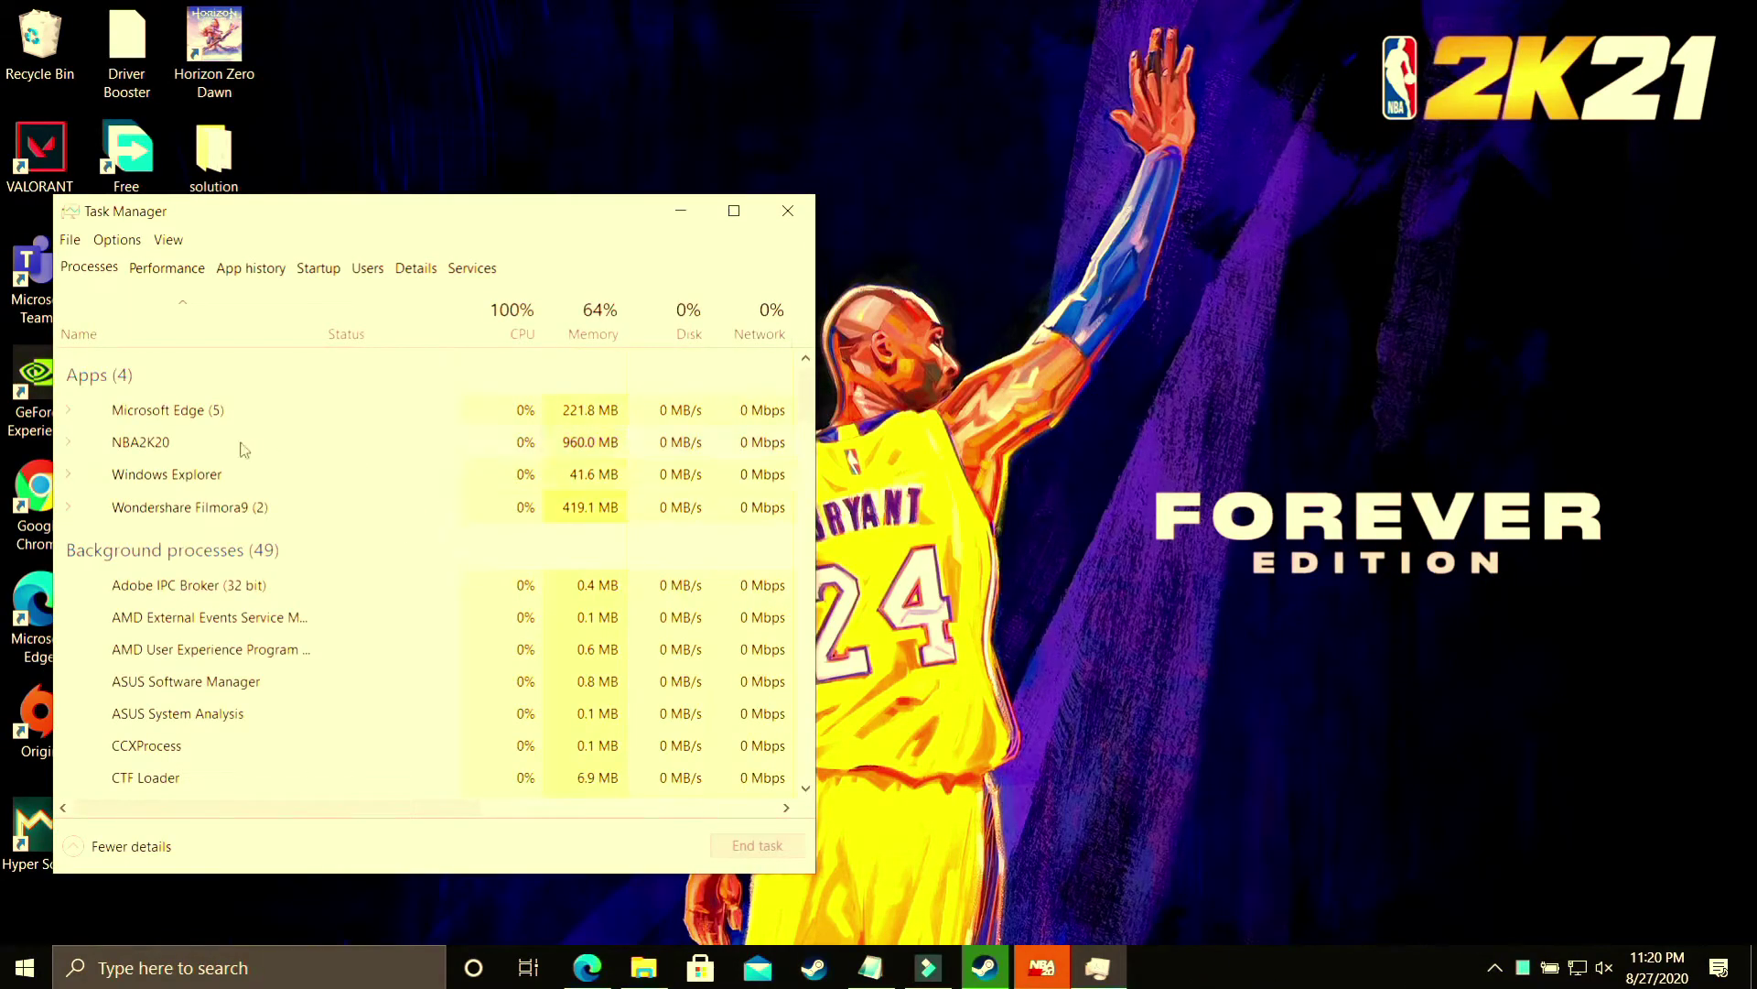
pyautogui.rightClick(144, 443)
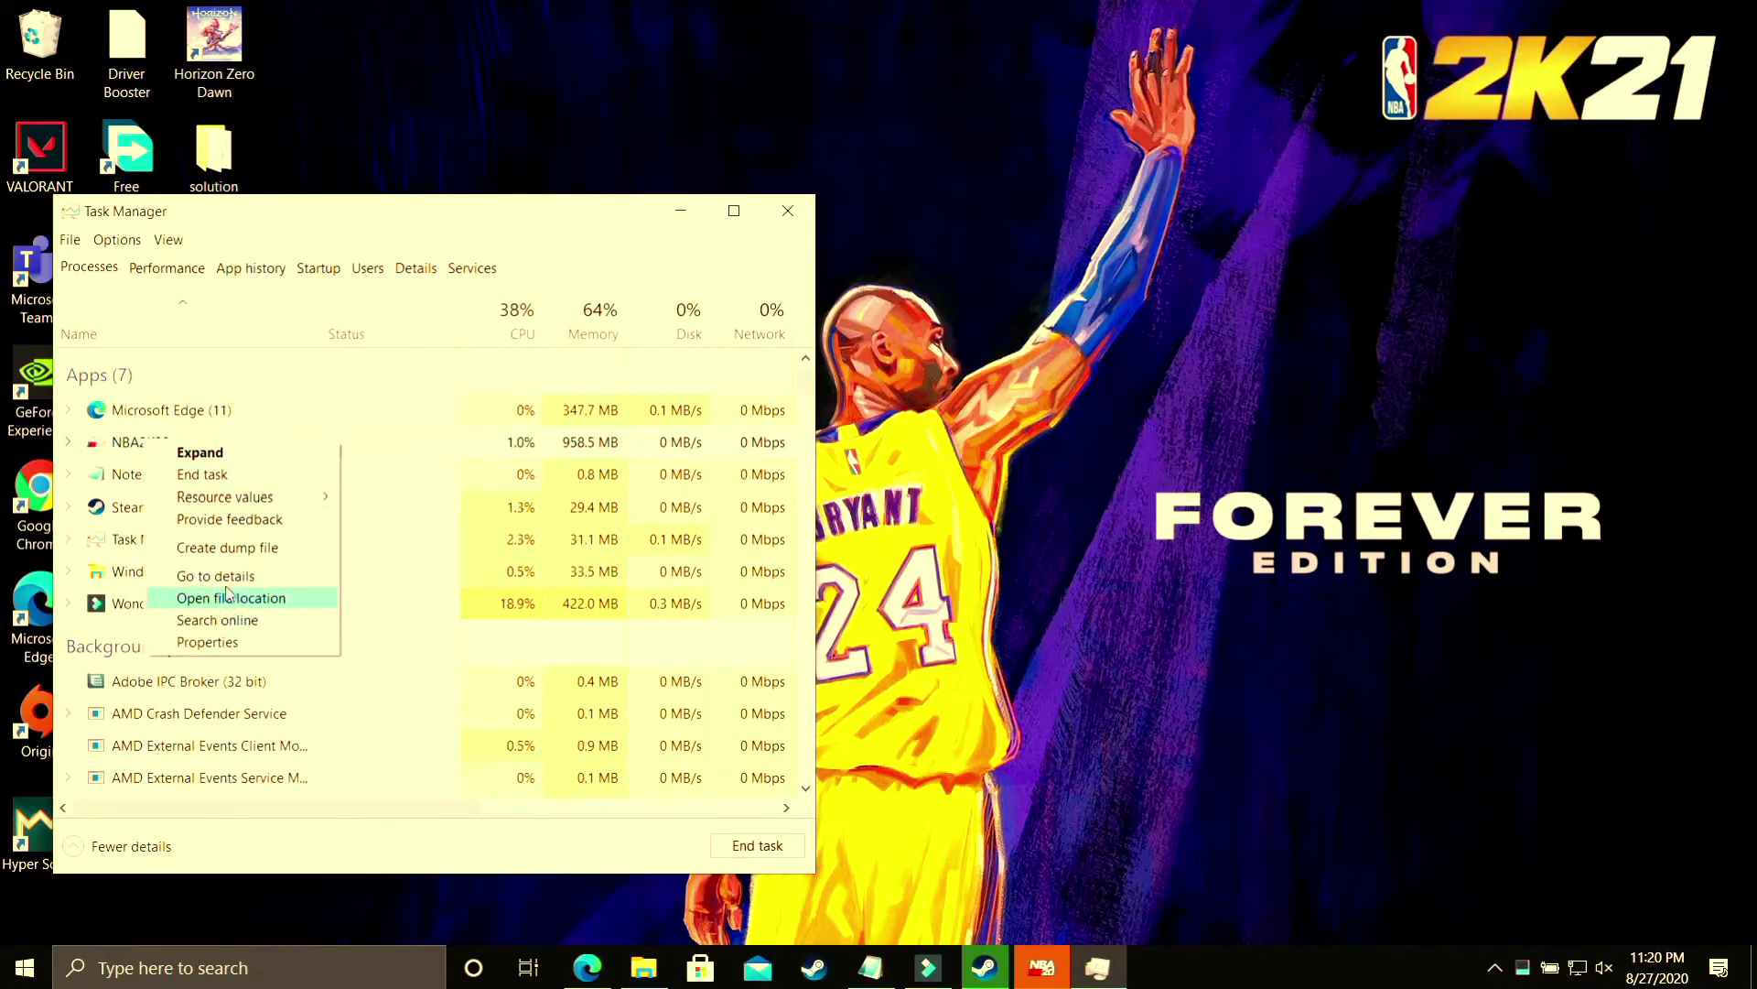
pyautogui.click(101, 455)
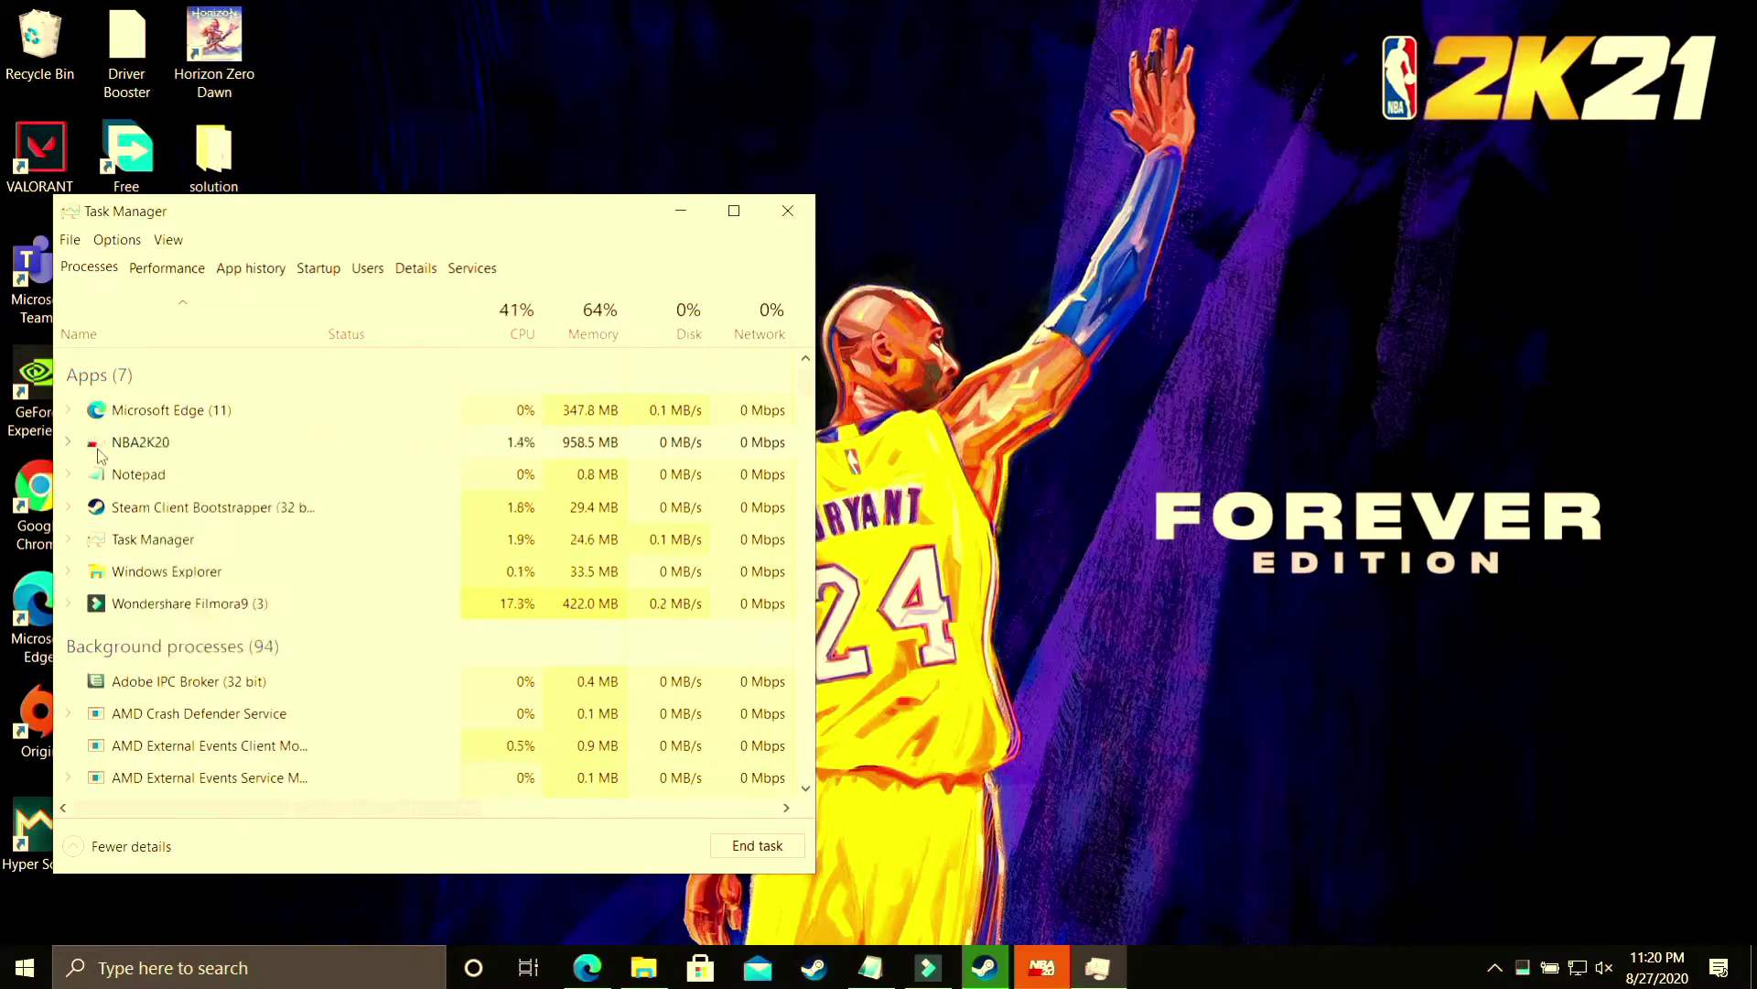
pyautogui.rightClick(103, 455)
pyautogui.click(174, 587)
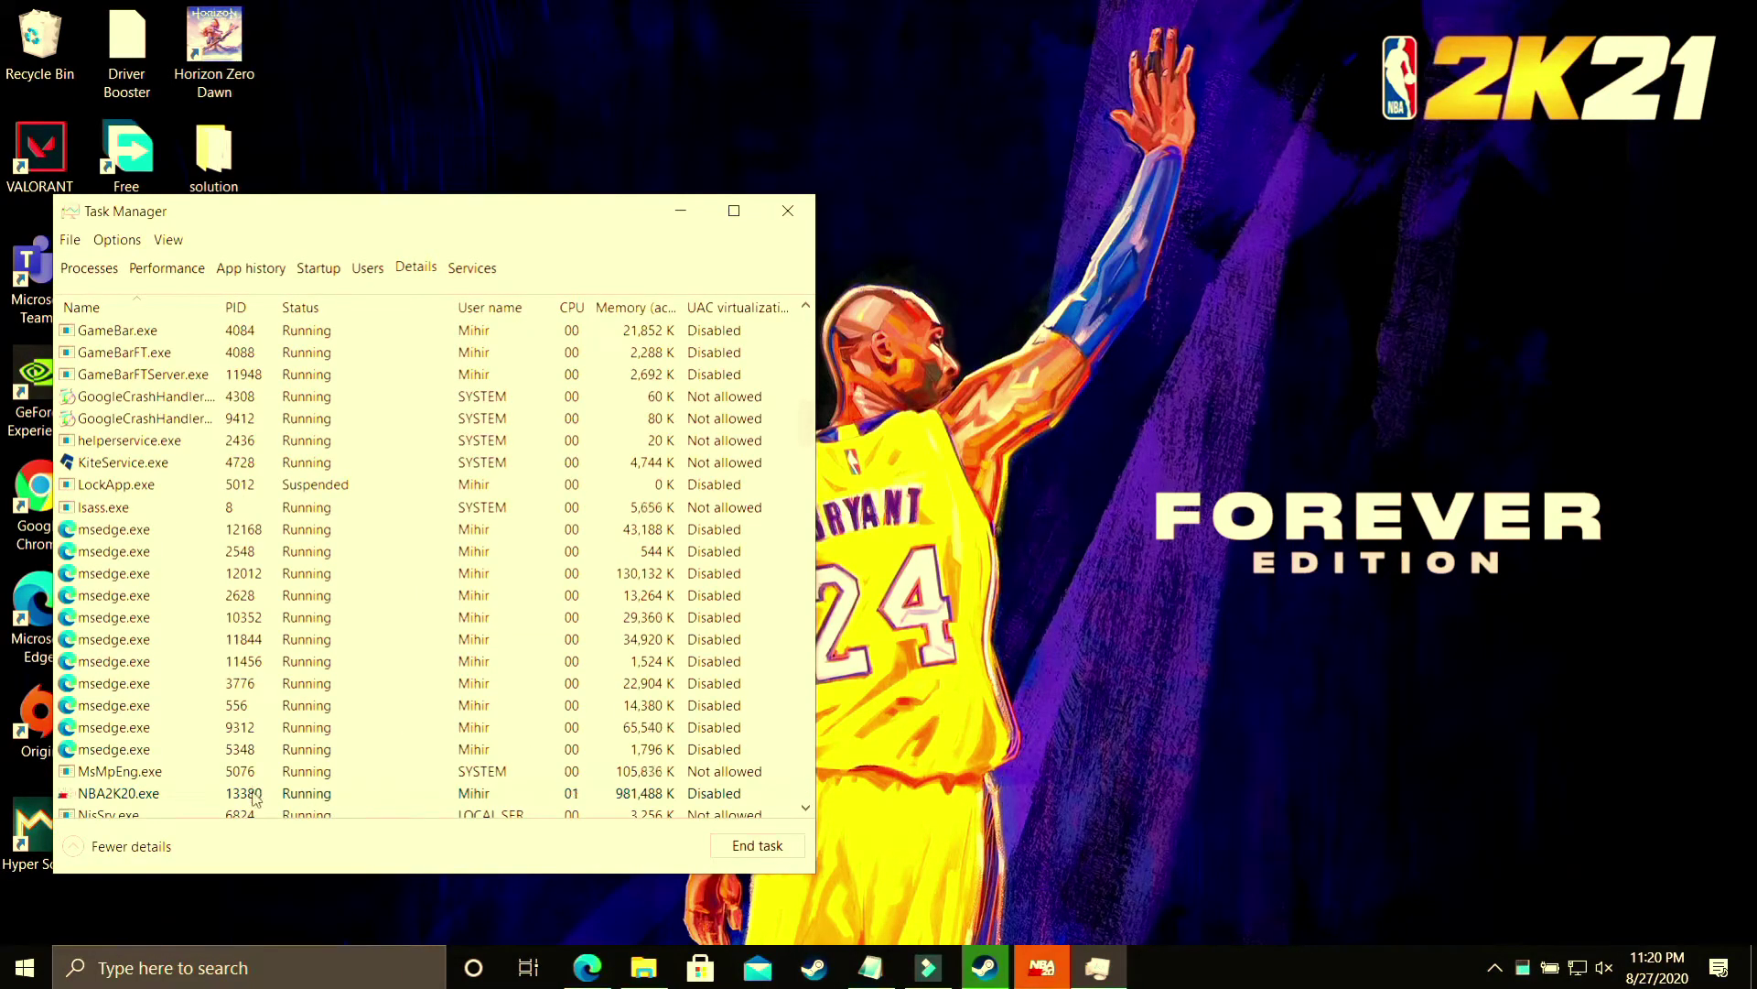
# Step: Set the priority of the NBA2K20.exe process to High, check the setting, and close Task Manager
pyautogui.rightClick(258, 792)
pyautogui.moveTo(299, 597)
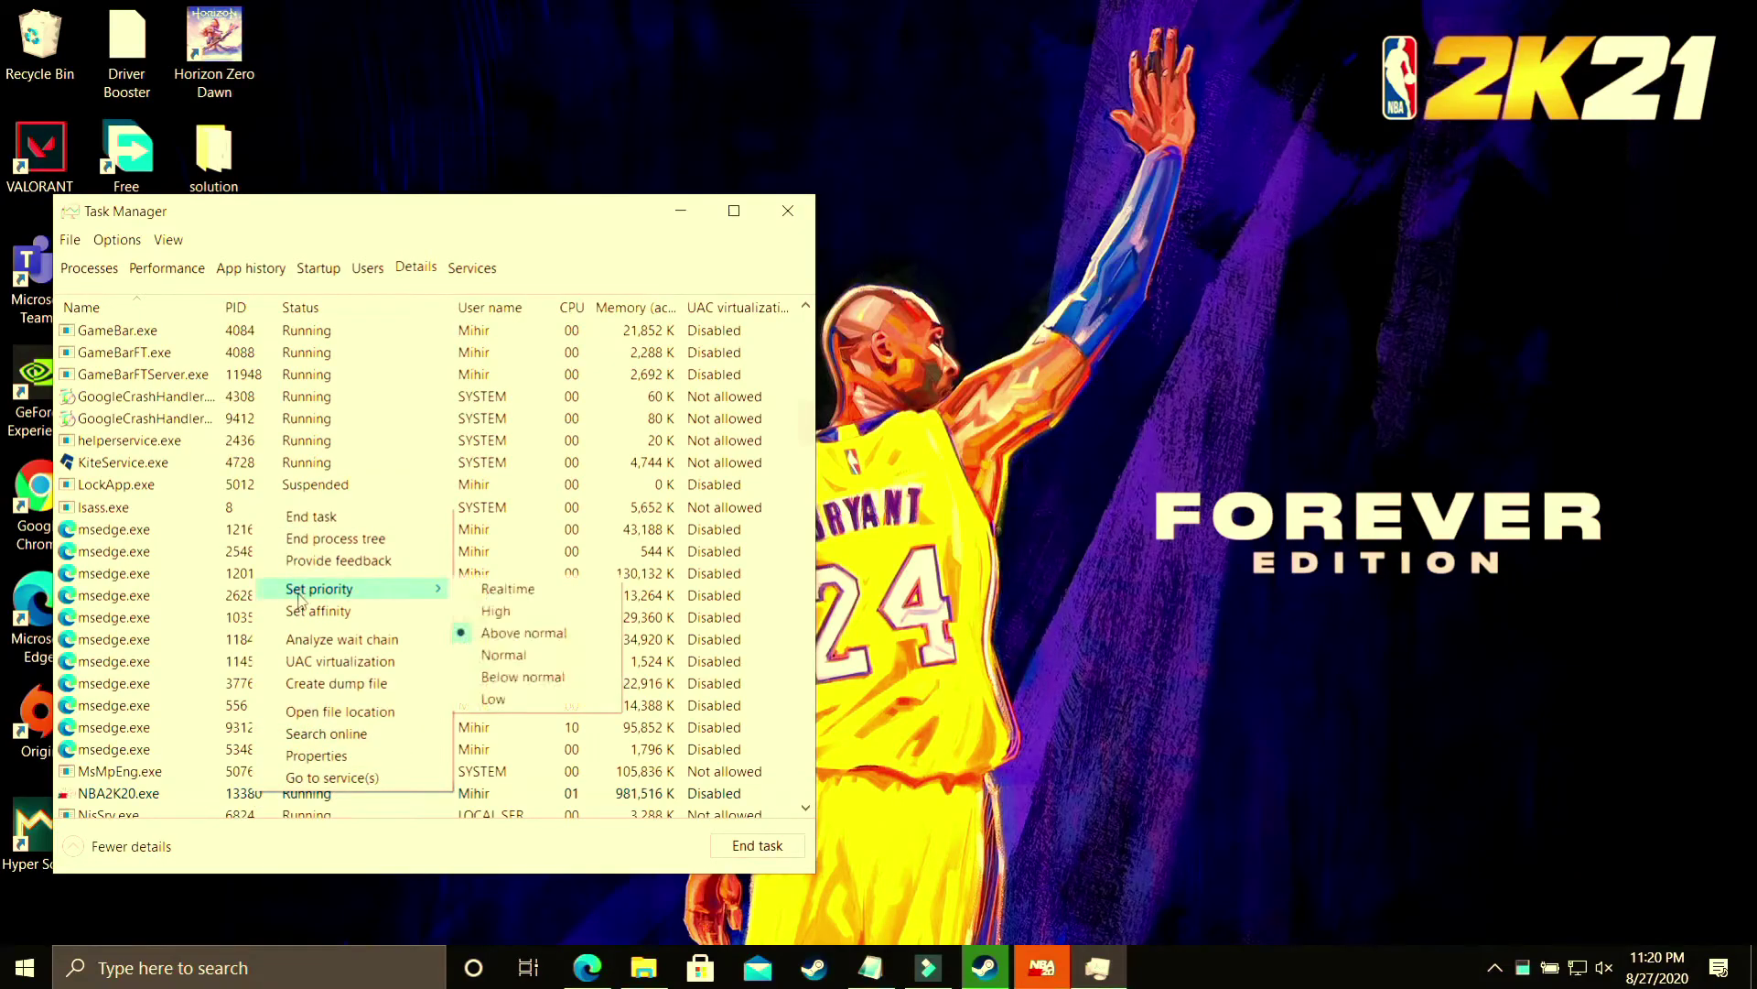
pyautogui.click(536, 612)
pyautogui.click(893, 520)
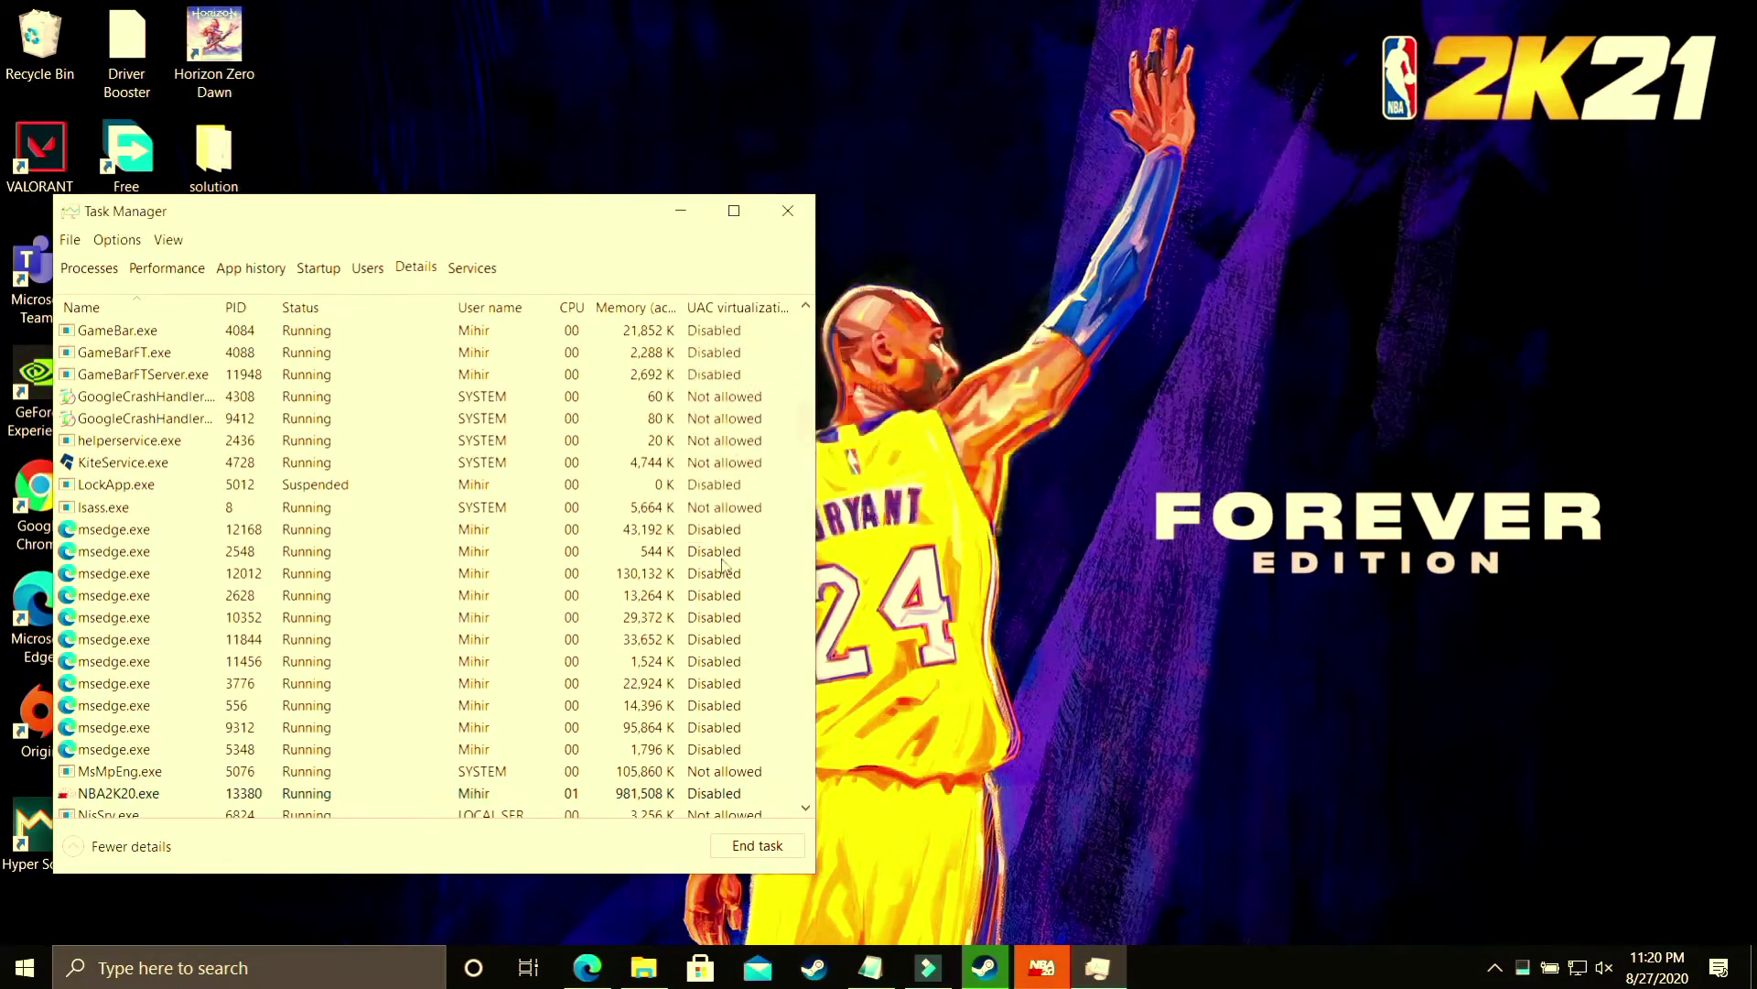
pyautogui.rightClick(276, 793)
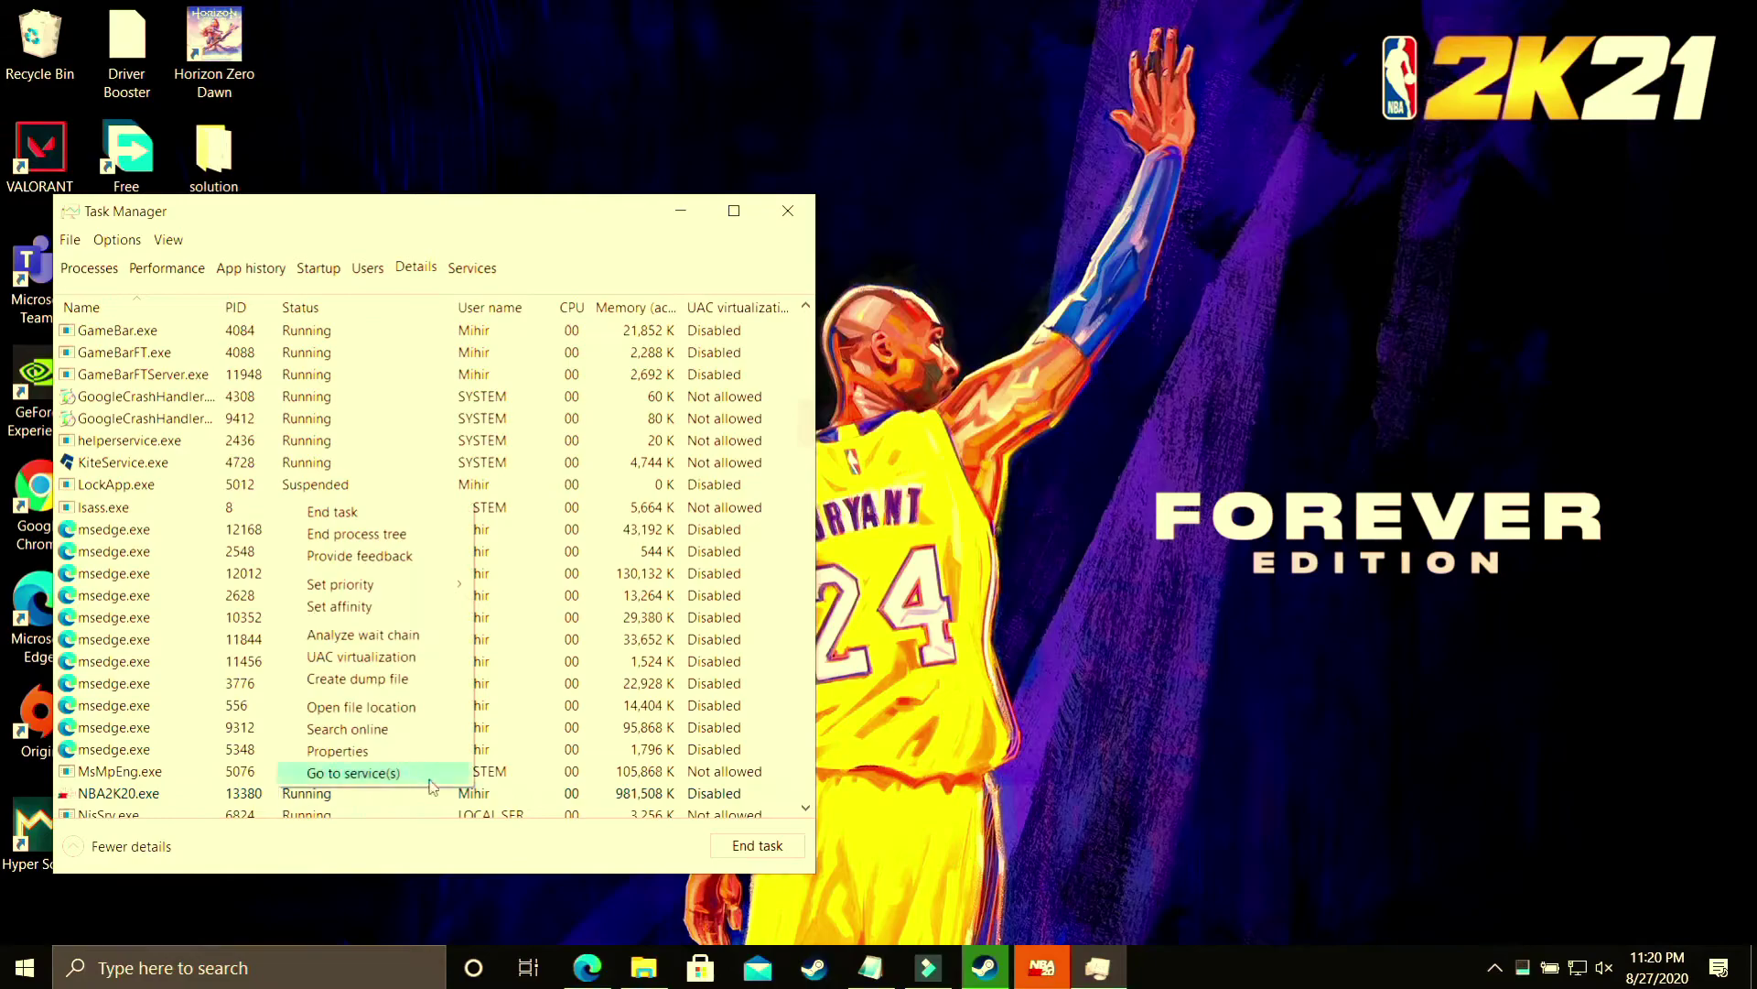
pyautogui.moveTo(410, 586)
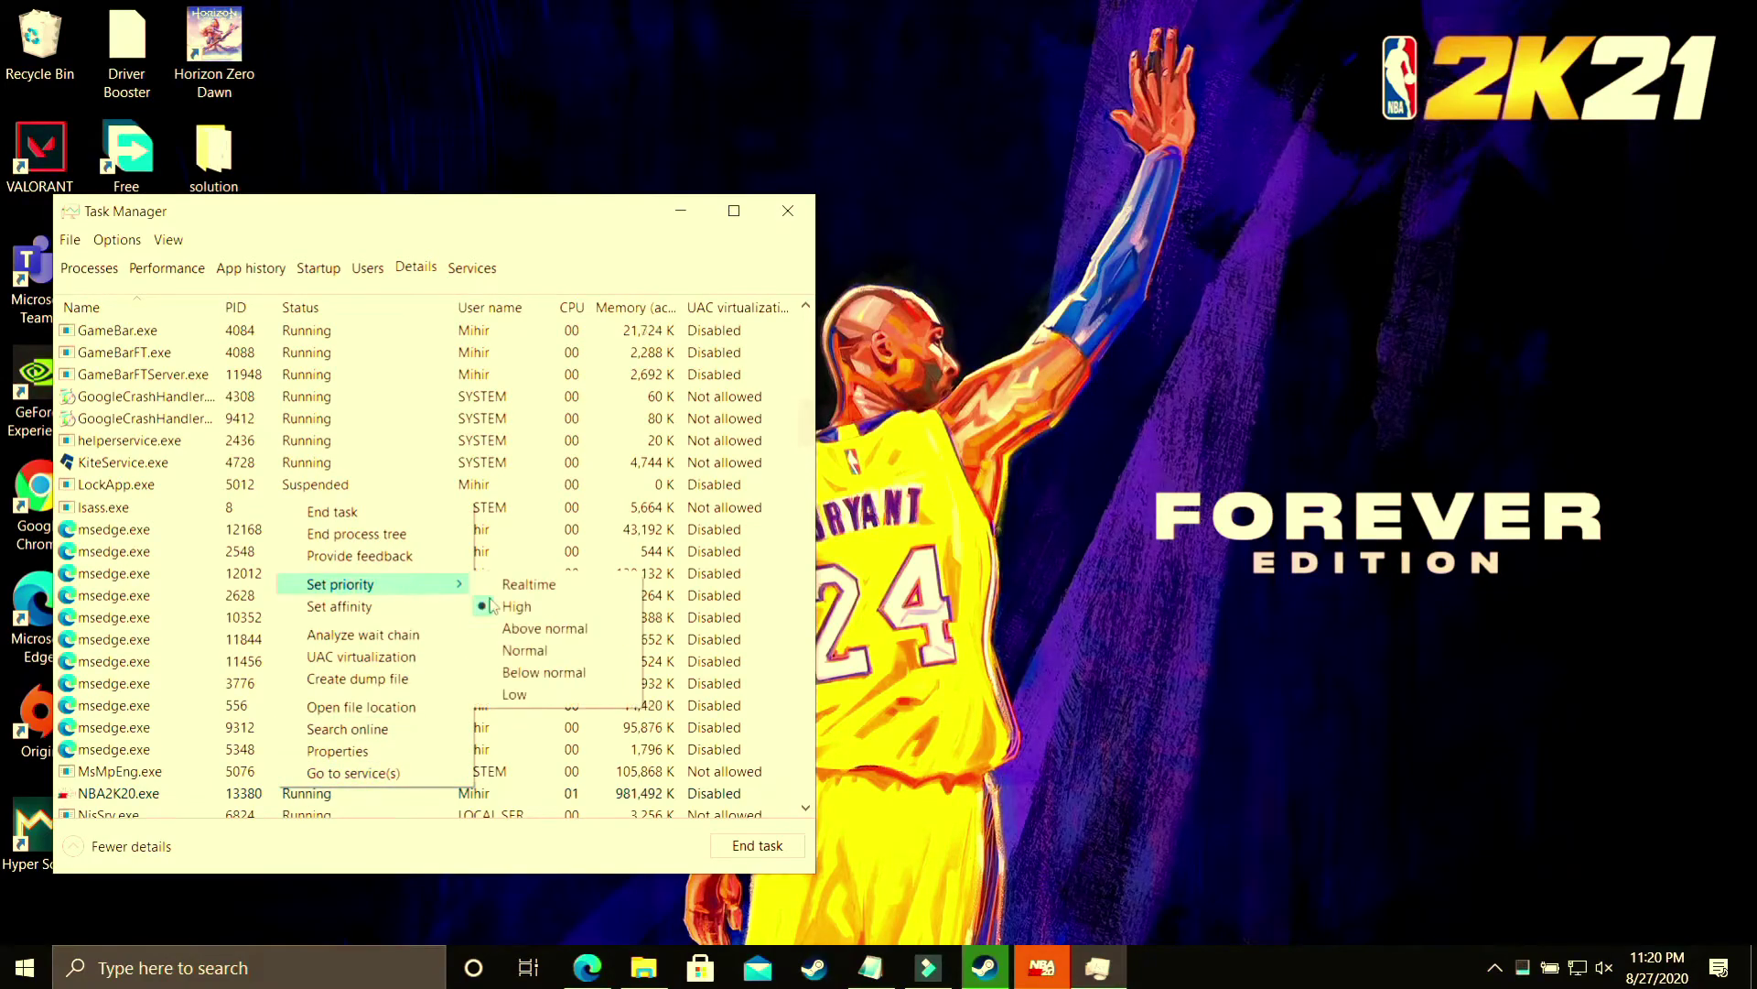
pyautogui.click(552, 610)
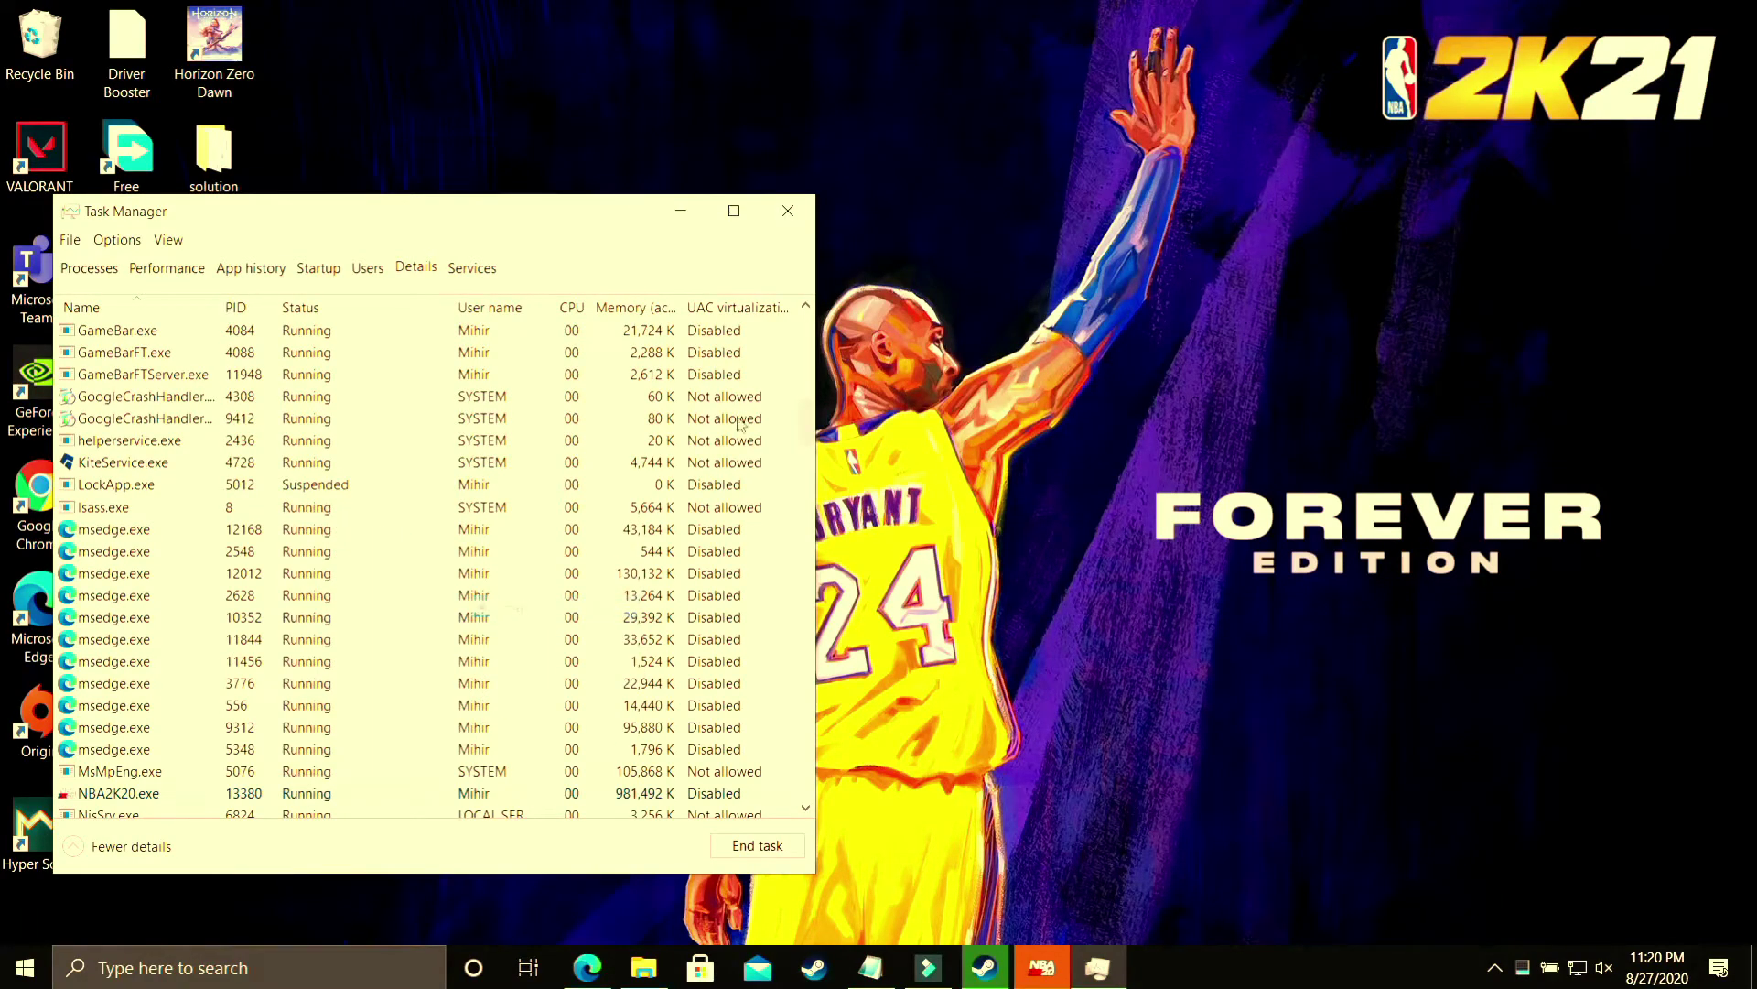
pyautogui.click(788, 210)
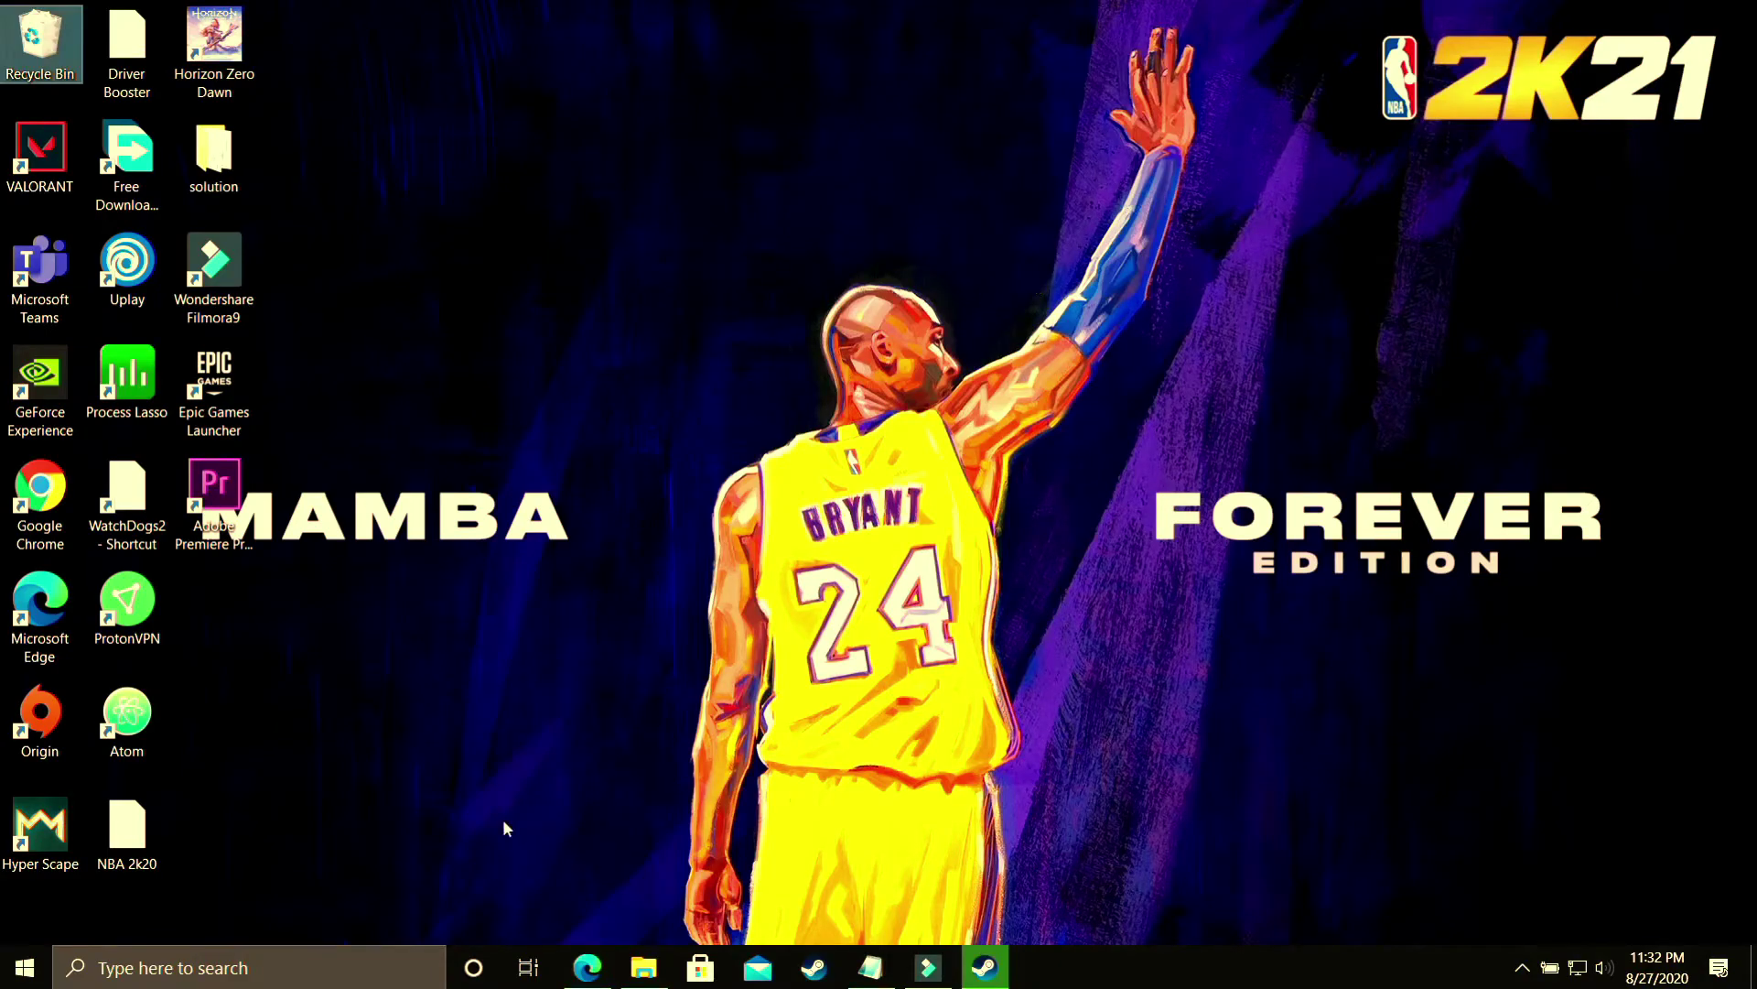
# Step: Switch to Microsoft Edge and look through the Bing results for "driver updater" to find driver update tools
pyautogui.click(586, 967)
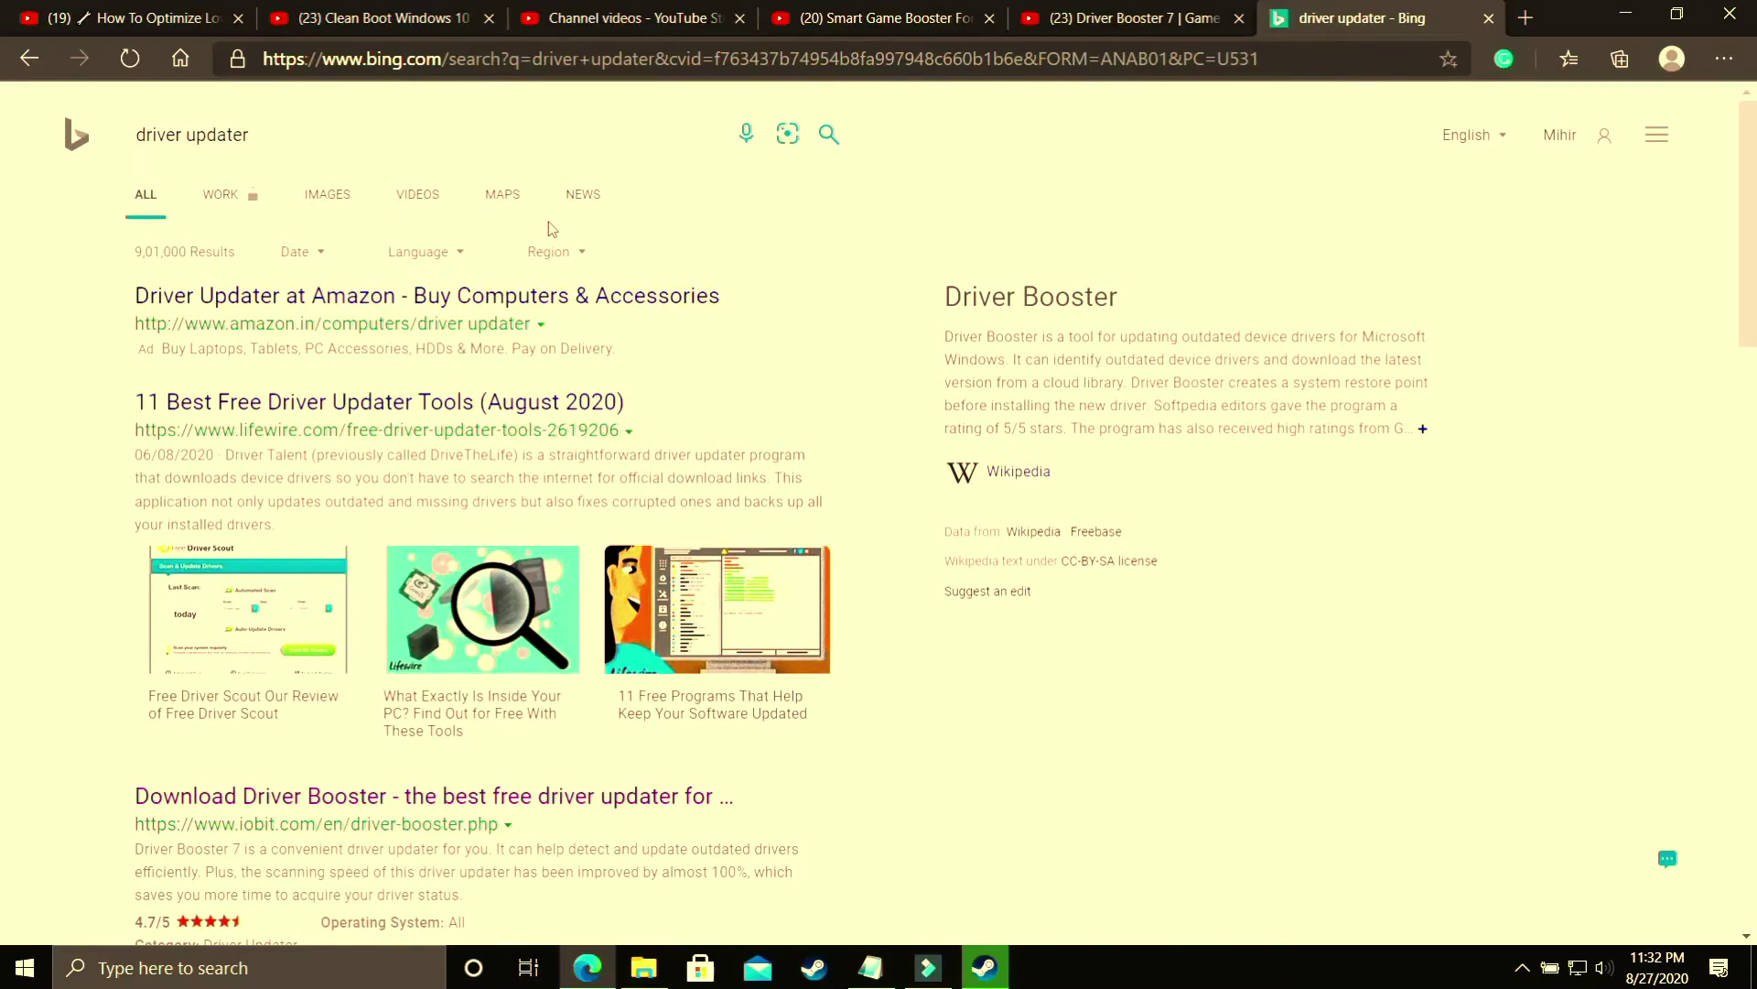
pyautogui.scroll(-4, 824, 476)
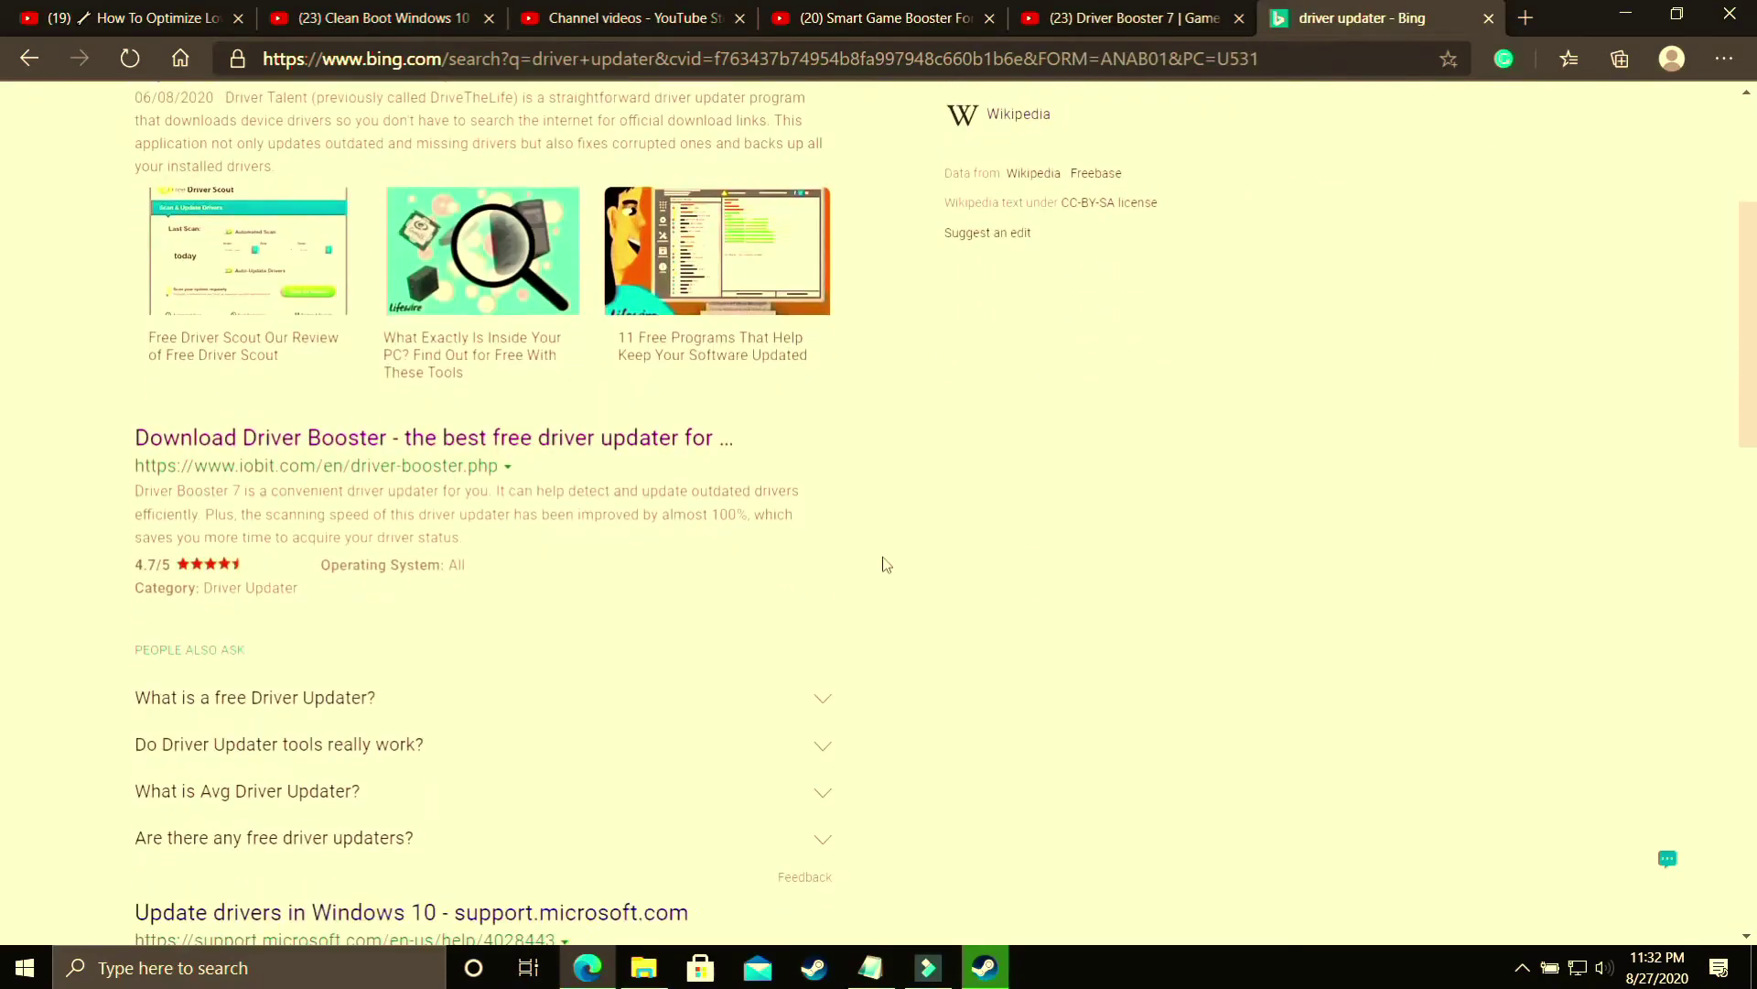
pyautogui.scroll(-7, 1007, 549)
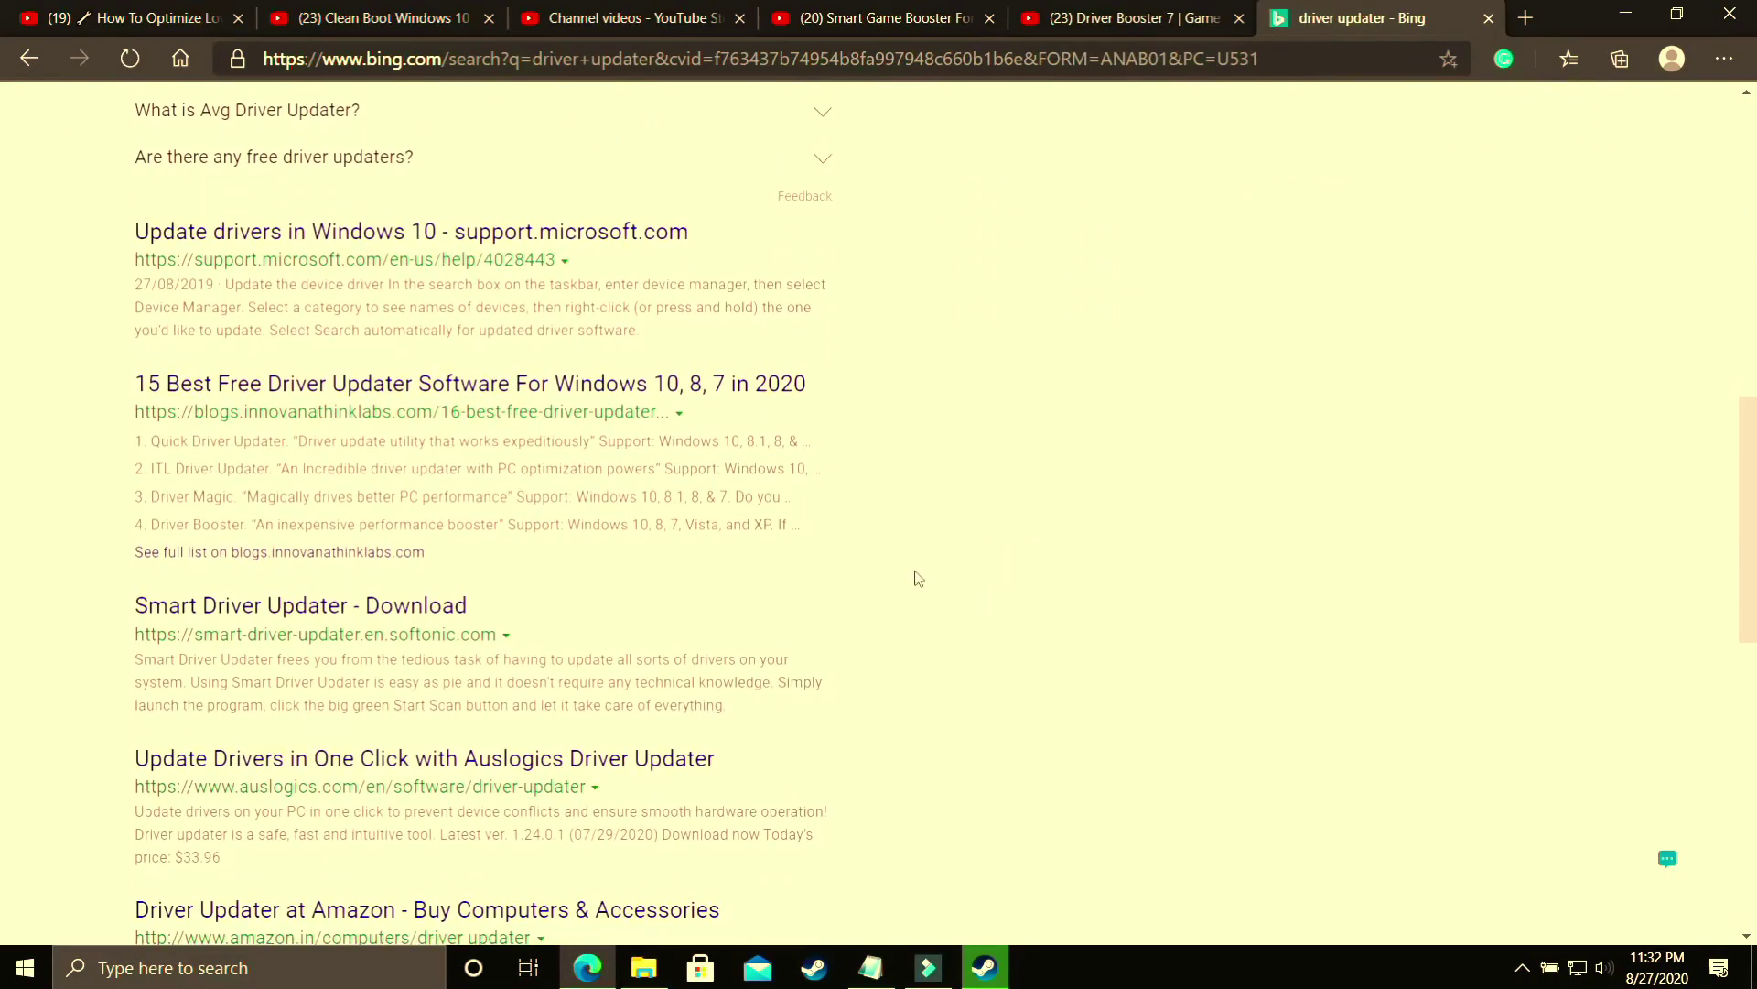
pyautogui.scroll(-7, 784, 628)
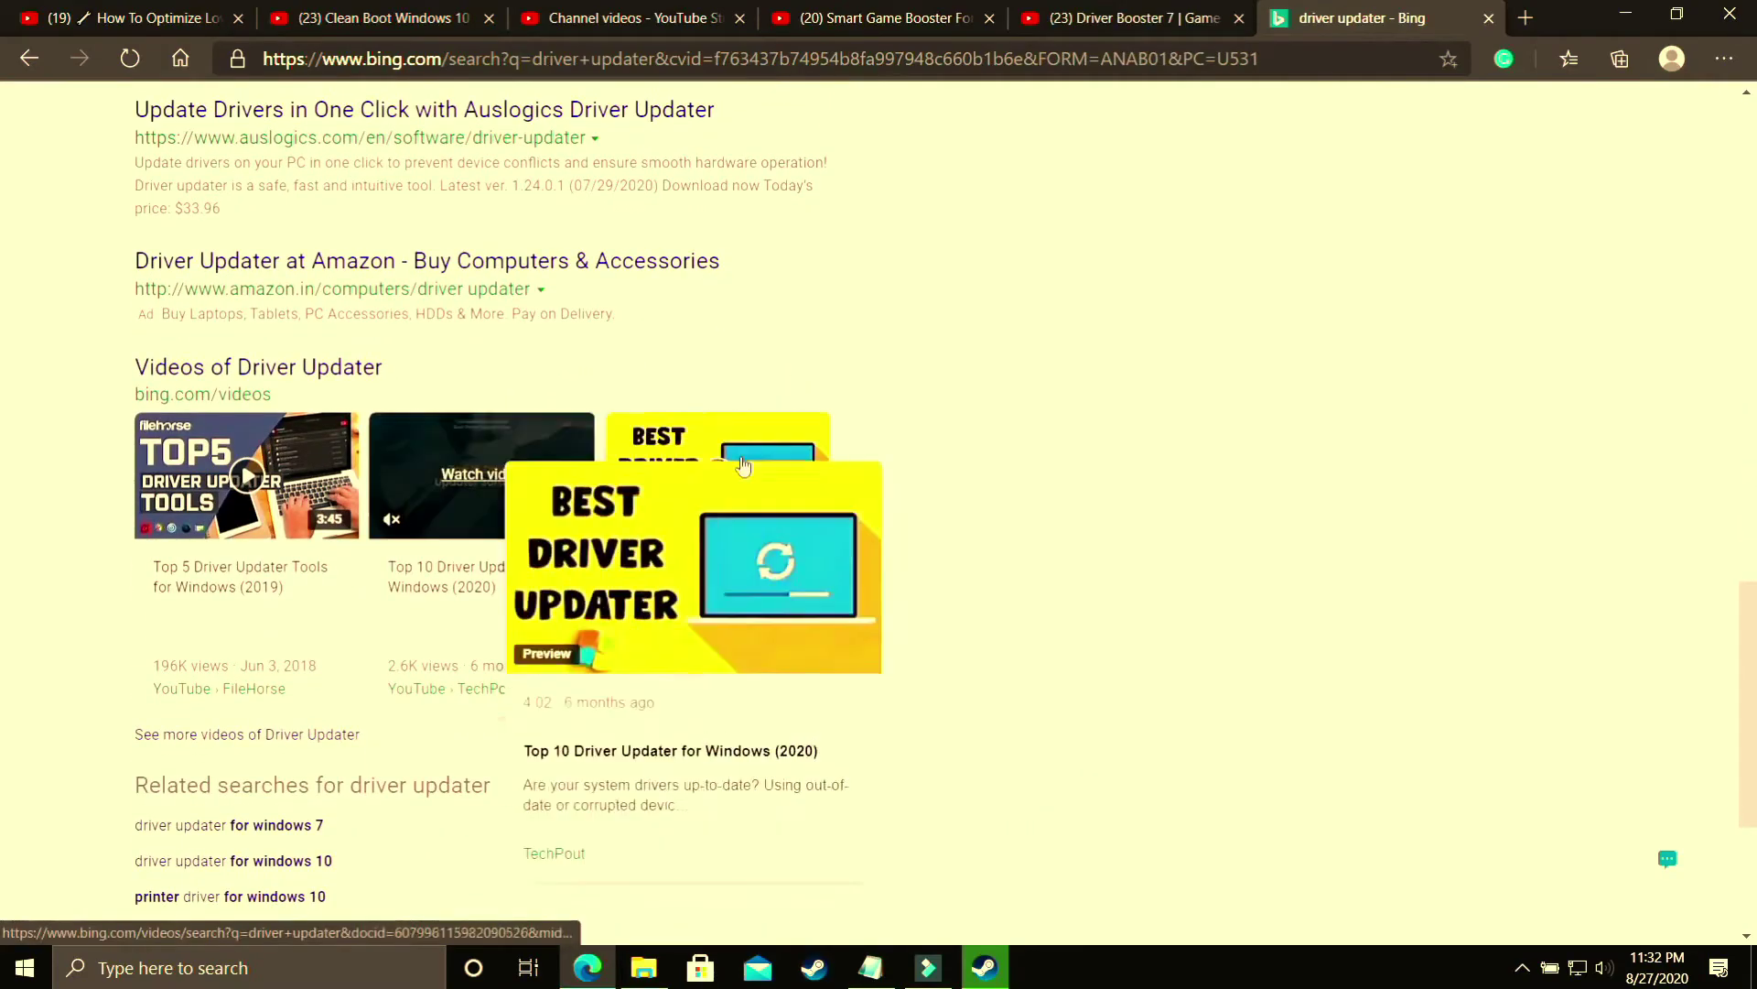
pyautogui.scroll(20, 818, 289)
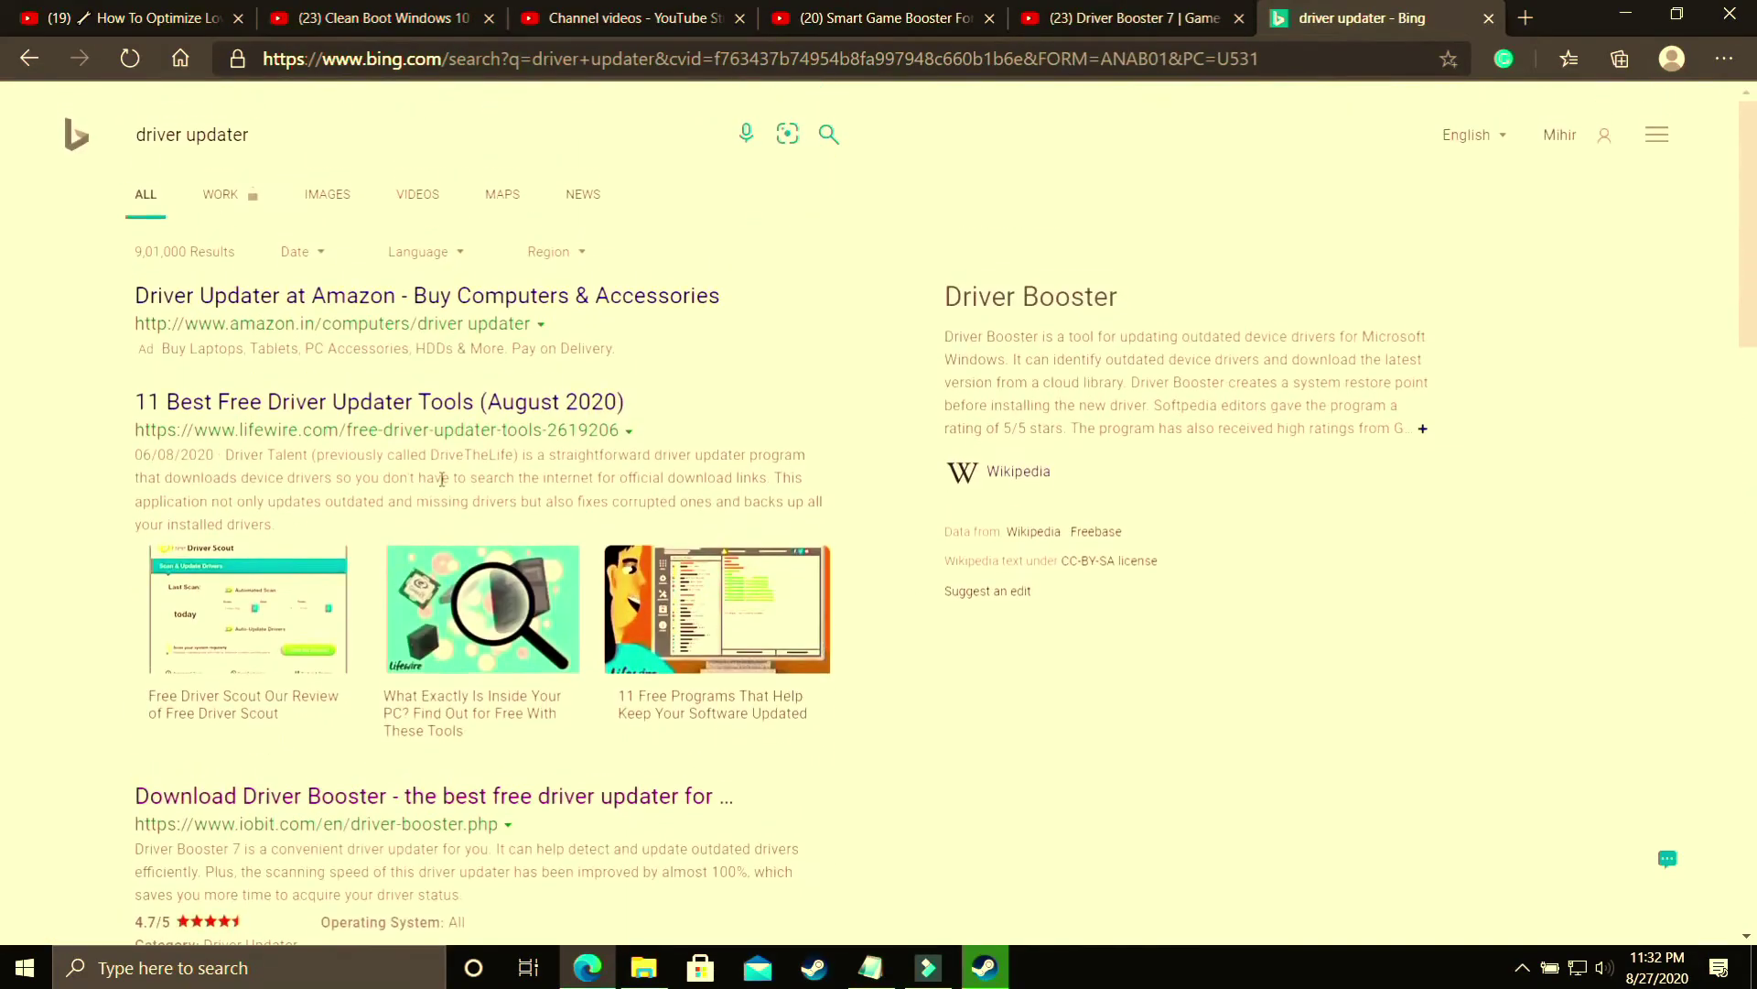
pyautogui.scroll(-14, 690, 604)
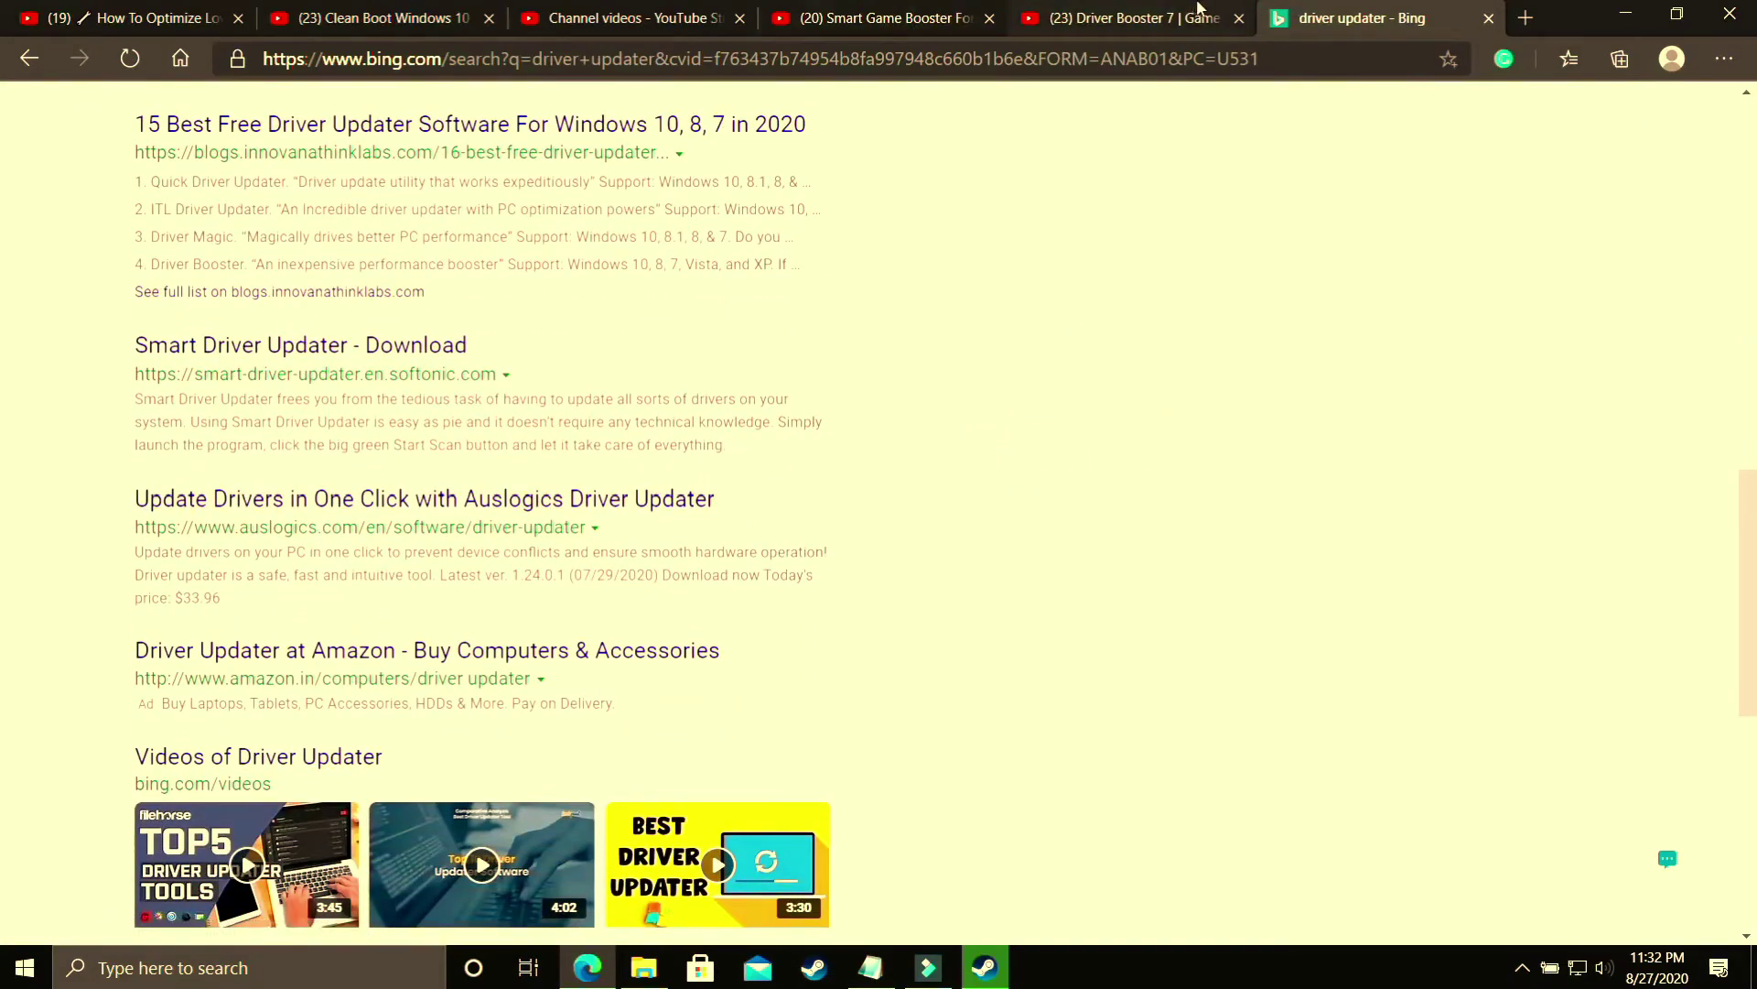
# Step: Show the YouTube video about Driver Booster 7 that is already open in the browser
pyautogui.click(1125, 18)
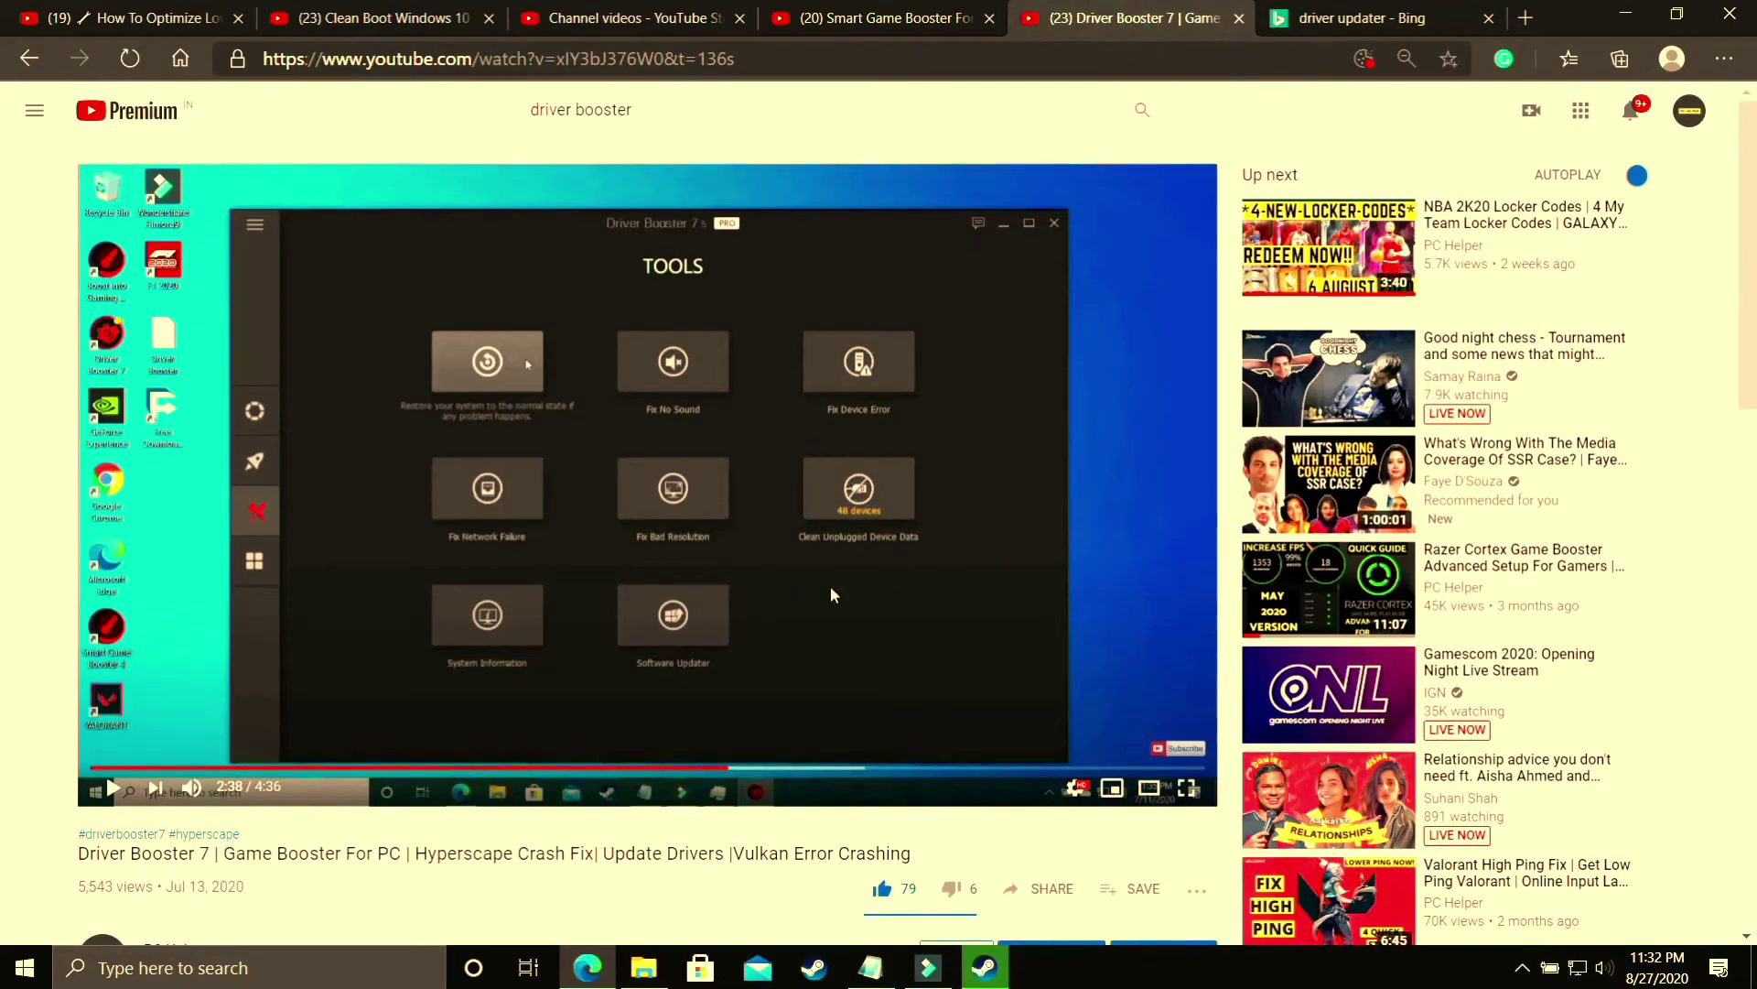
pyautogui.moveTo(1492, 840); pyautogui.dragTo(122, 860)
pyautogui.click(122, 861)
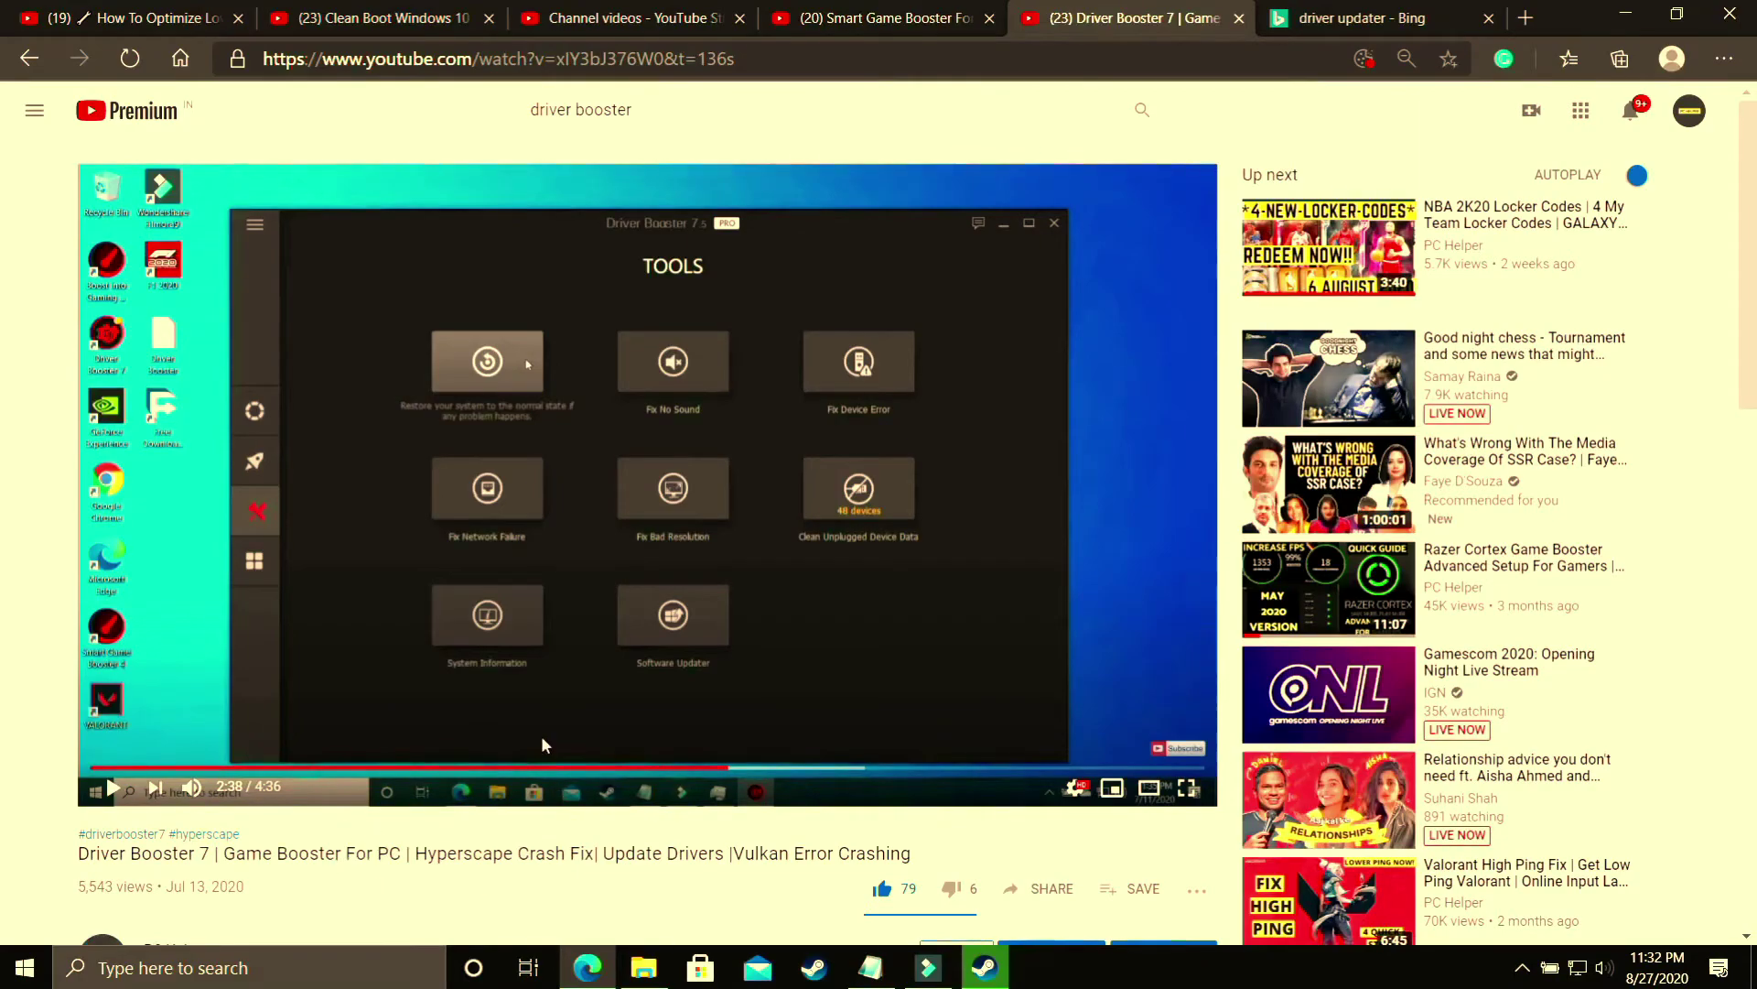